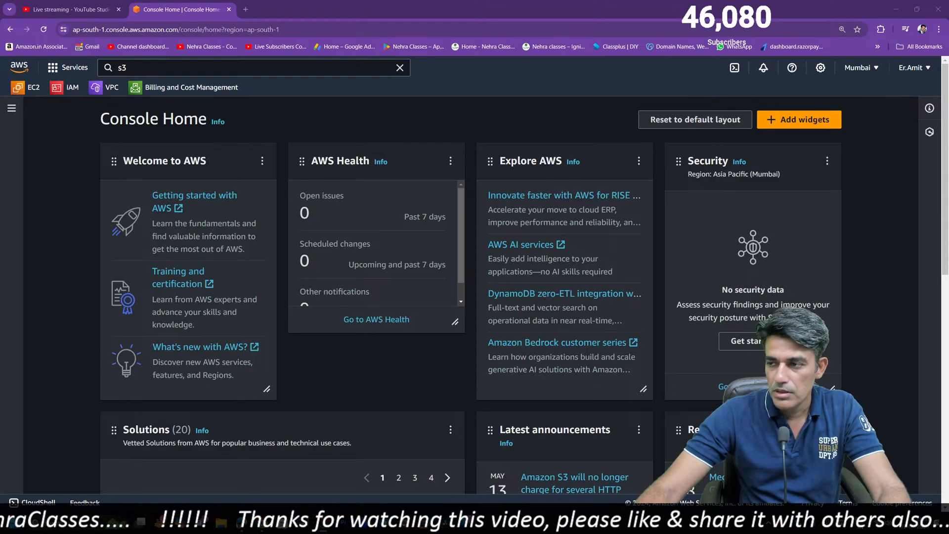
Open the S3 service through a console search for "s3" and start creating a bucket
left_click(152, 69)
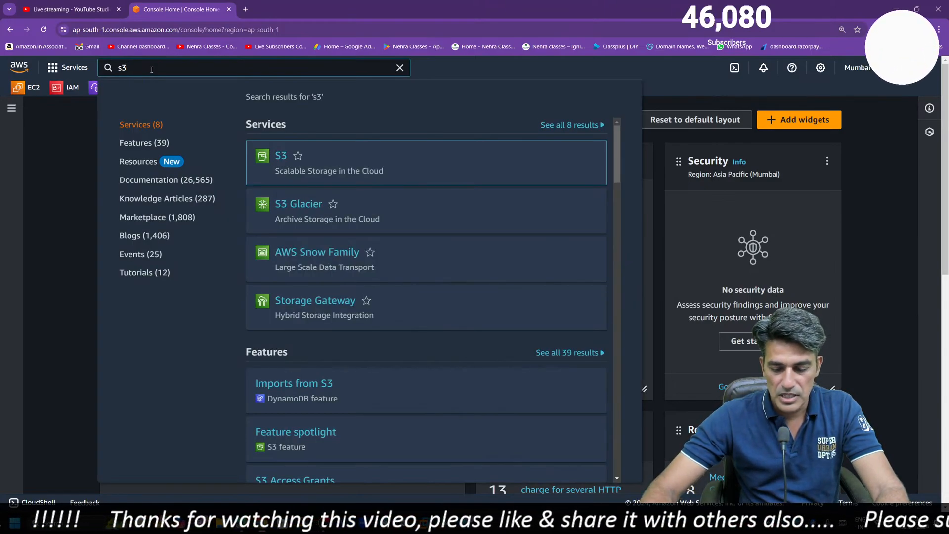
left_click(278, 155)
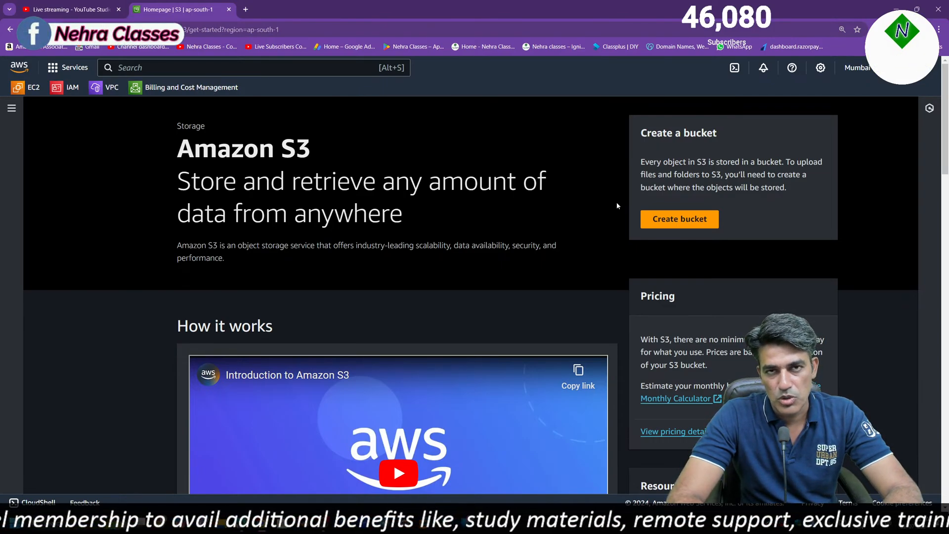
left_click(669, 220)
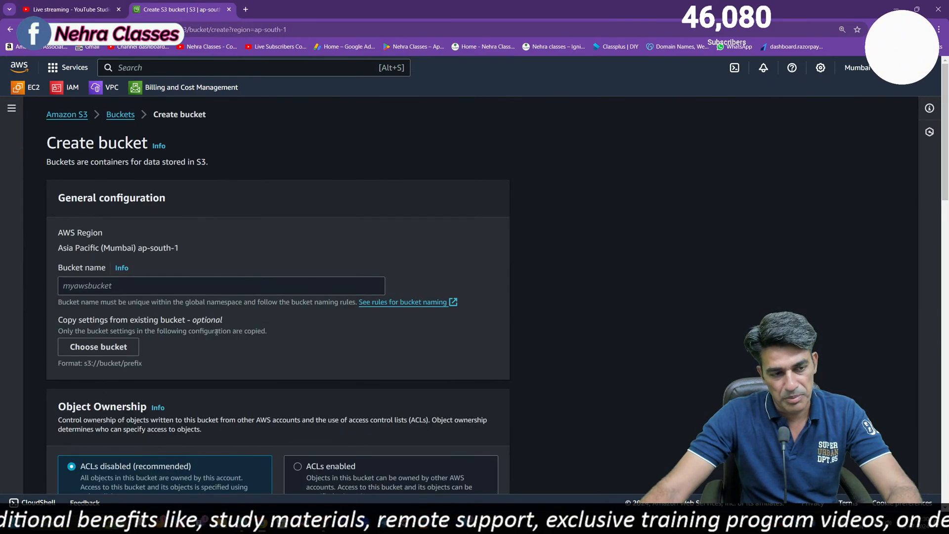
Name the new bucket nehraclassesbucket1
left_click(139, 292)
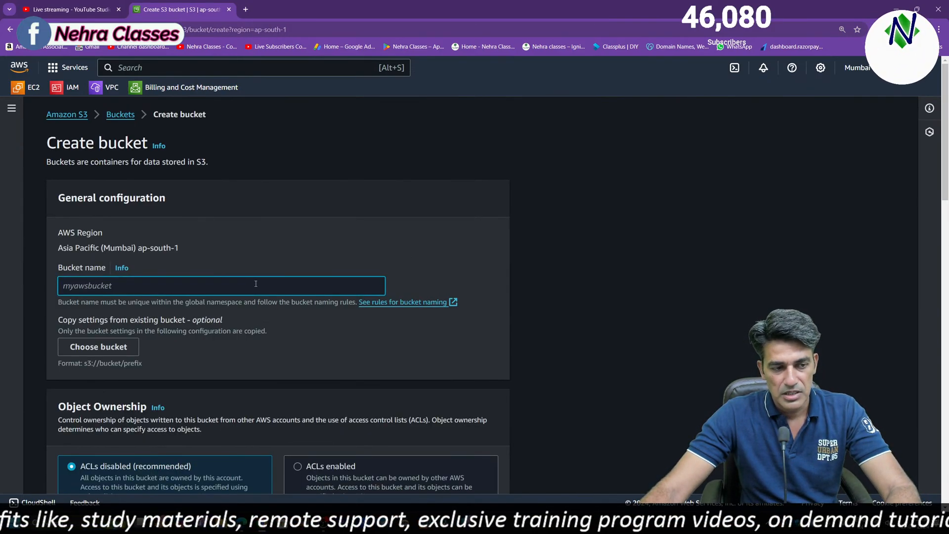
type("n")
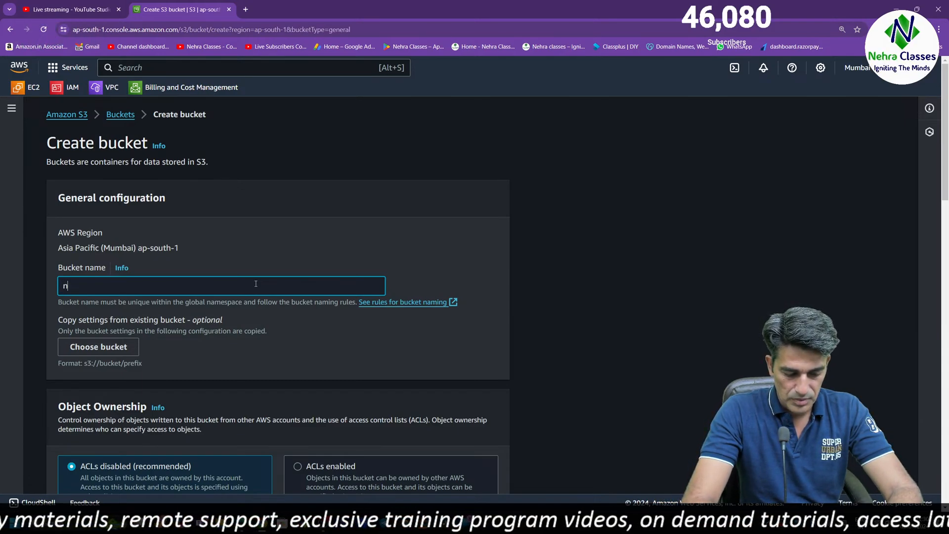
type("ehraclasses")
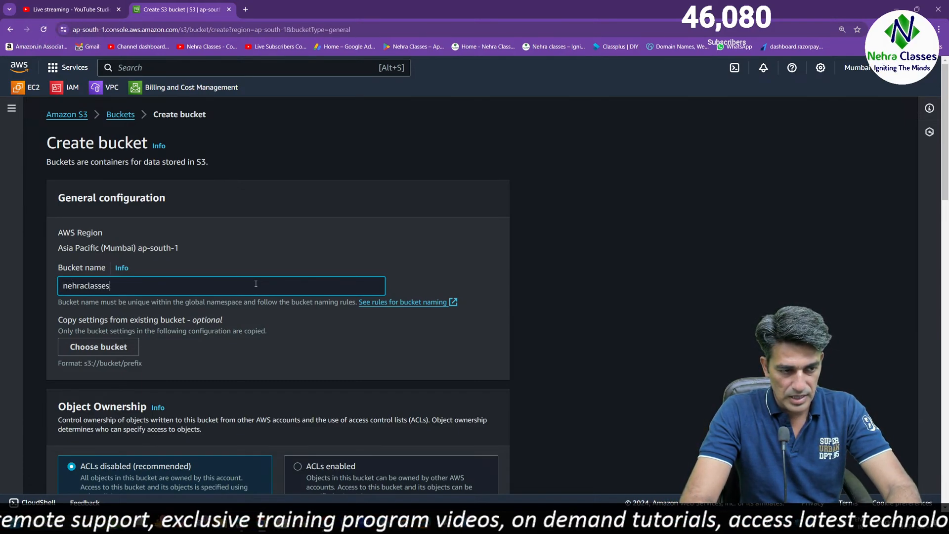
type("bucket1")
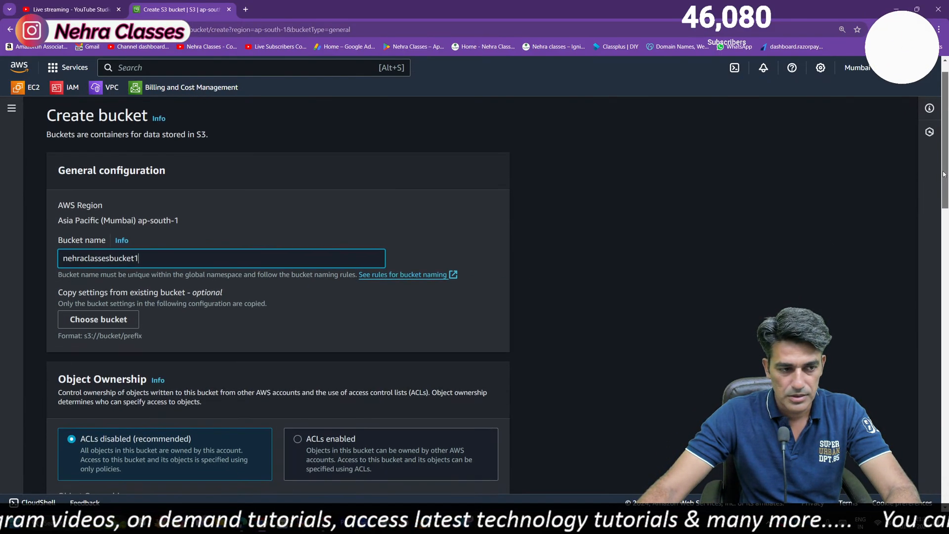
Enable ACLs under Object Ownership and create the bucket with all other settings at their defaults
scroll(179, 330, "down", 1)
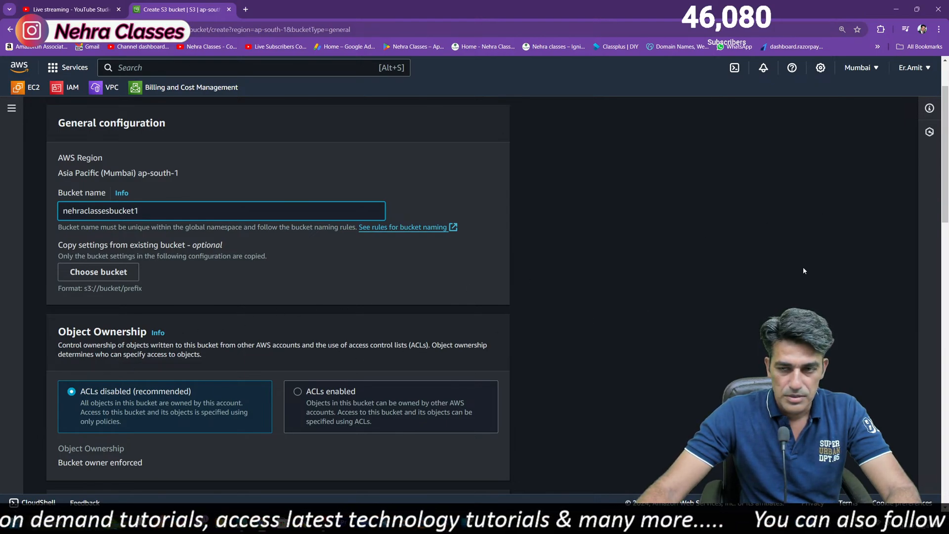
left_click_drag(942, 167, 942, 220)
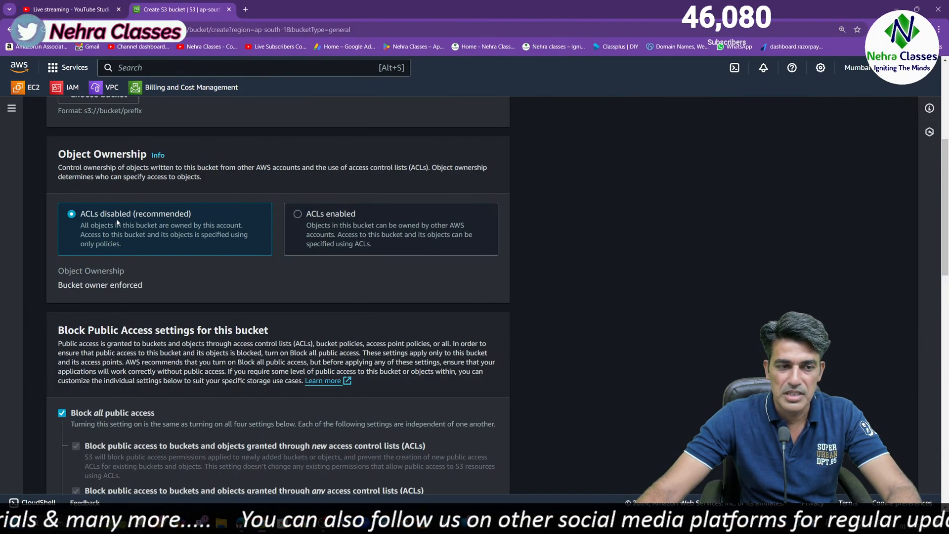
left_click(296, 215)
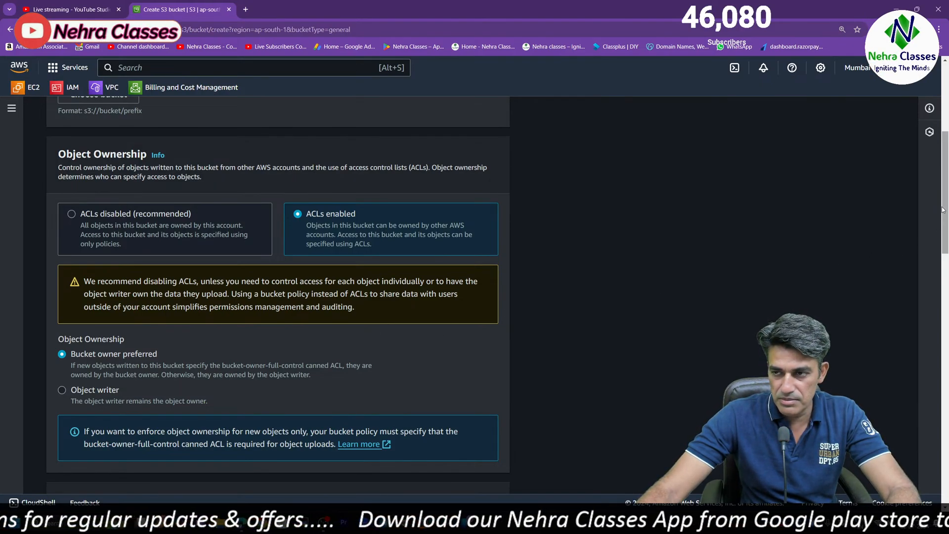
scroll(927, 229, "down", 5)
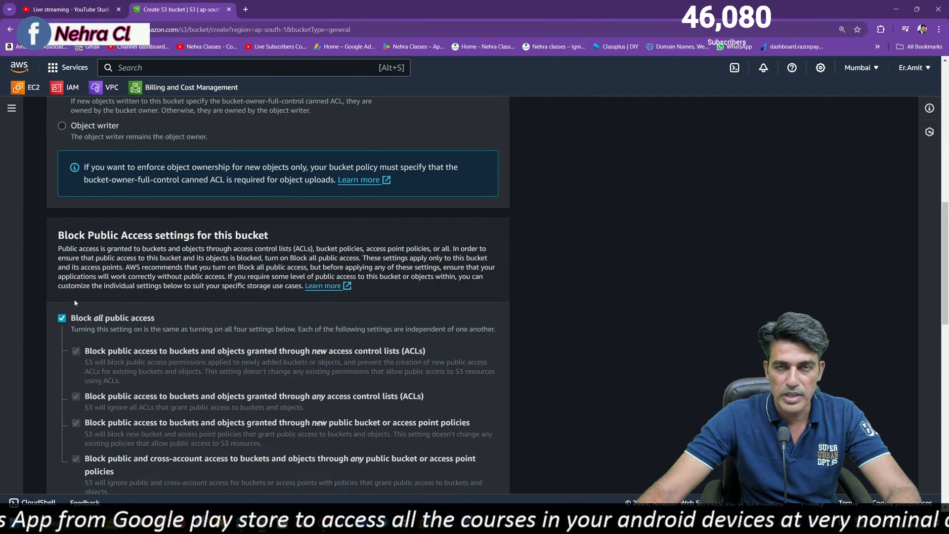
scroll(119, 319, "down", 15)
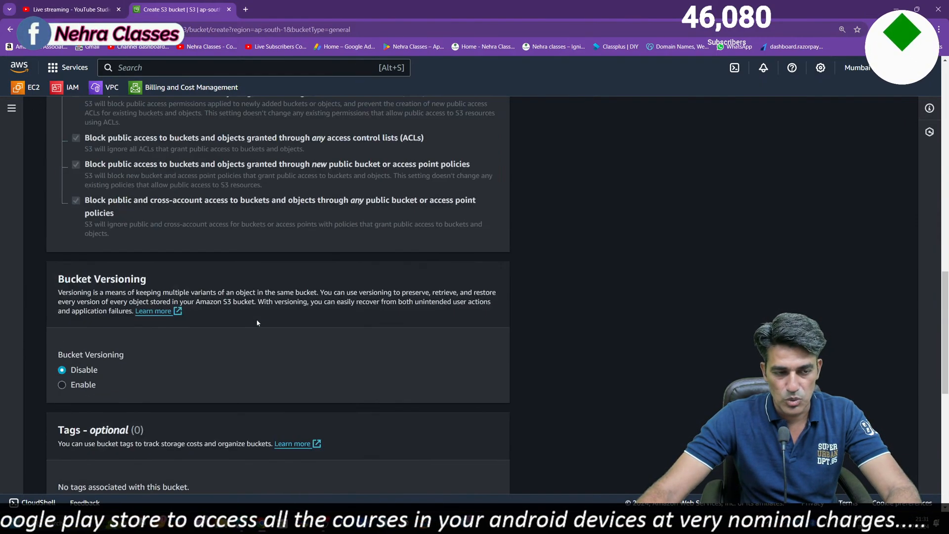
left_click(461, 473)
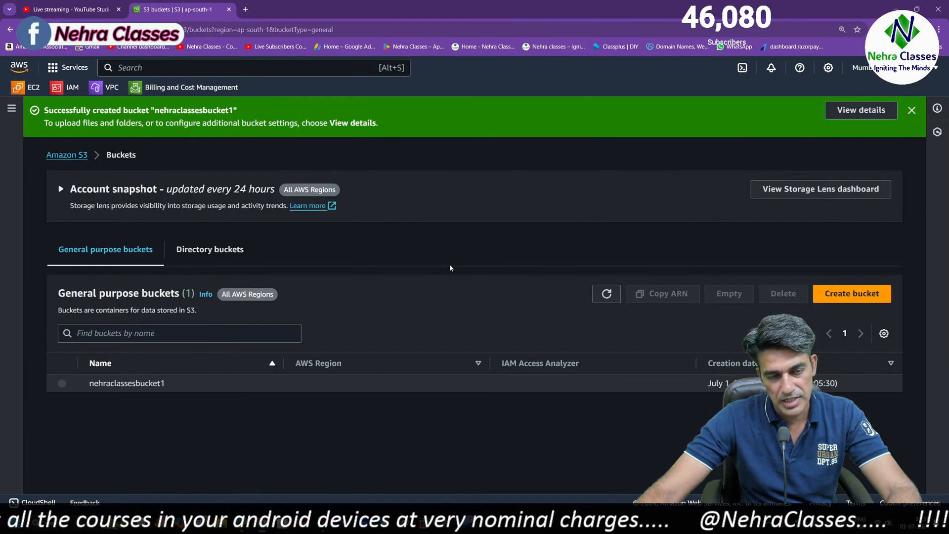
Open nehraclassesbucket1 and examine its properties, including default encryption and the Intelligent-Tiering Archive configurations
left_click(129, 385)
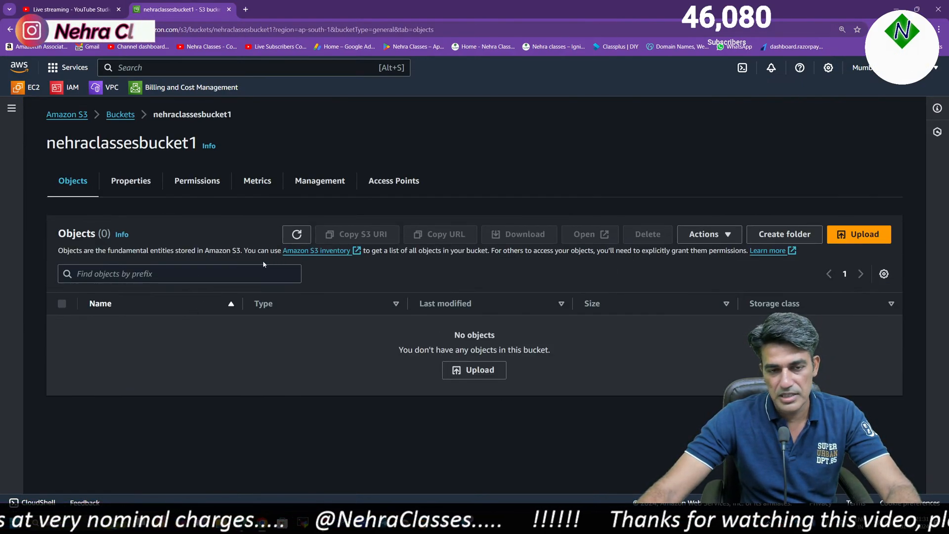
left_click(123, 184)
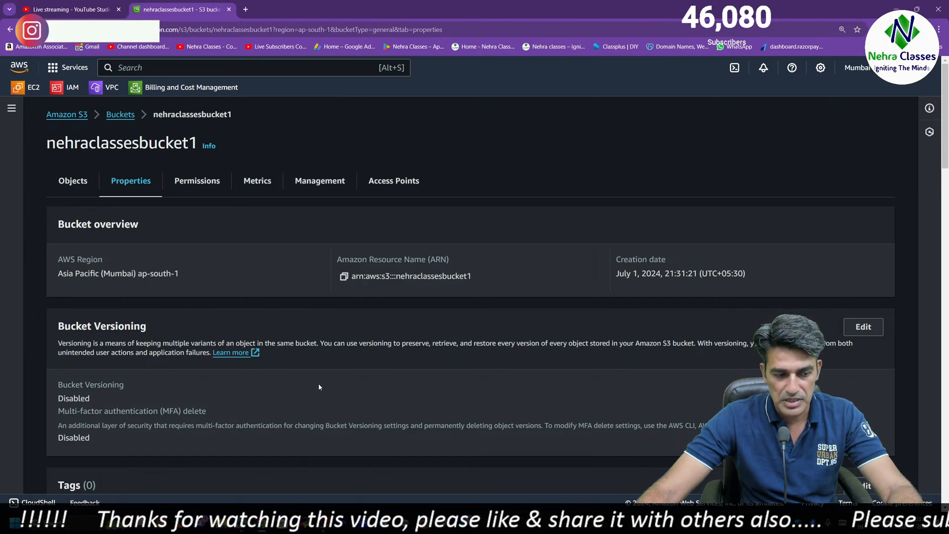
scroll(318, 387, "down", 8)
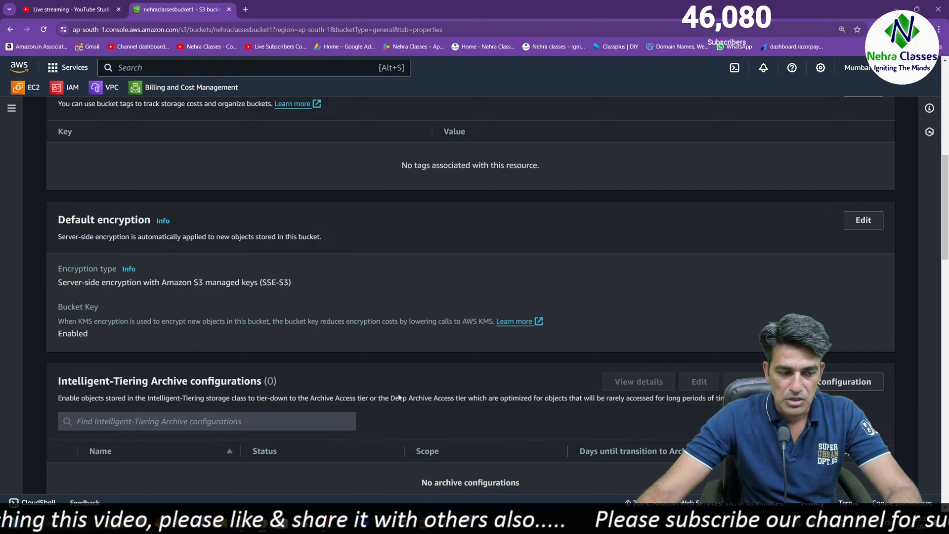
left_click_drag(945, 207, 945, 244)
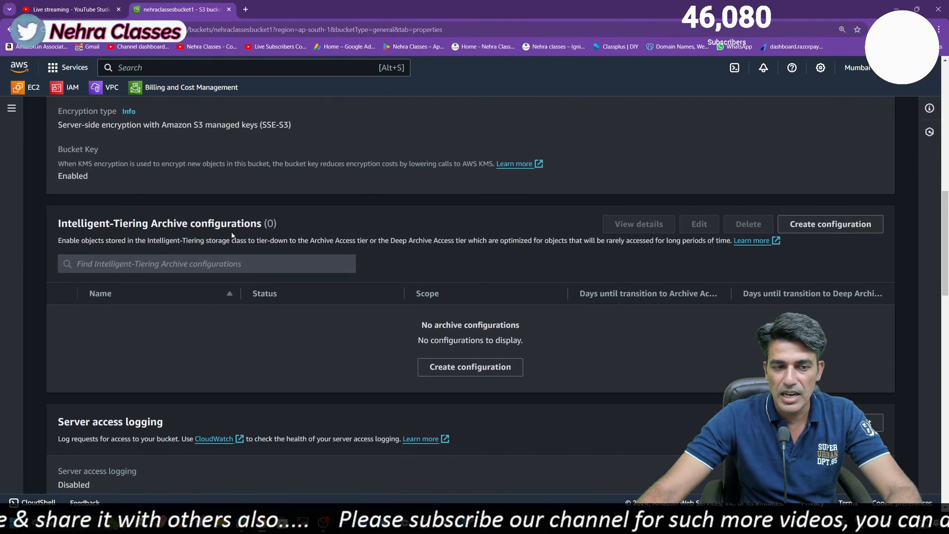
left_click_drag(58, 225, 261, 238)
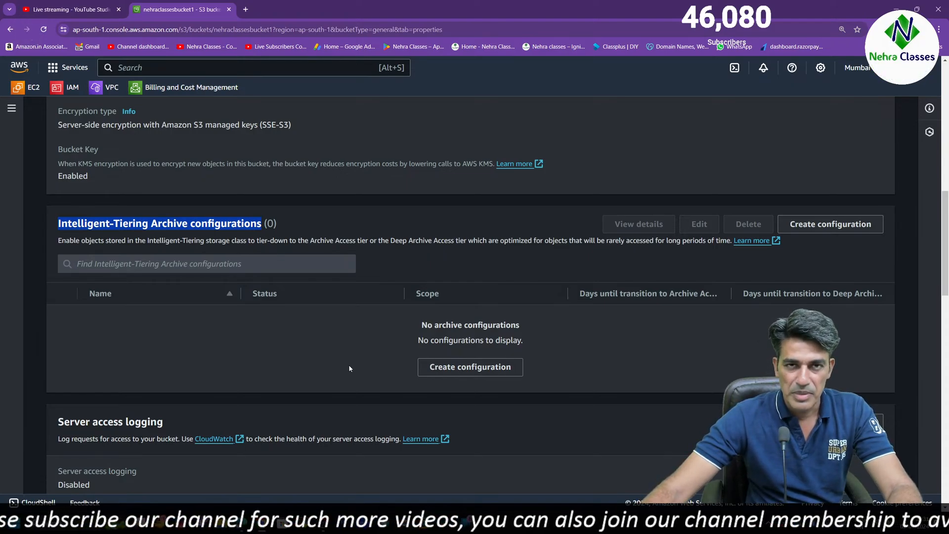
scroll(326, 347, "up", 15)
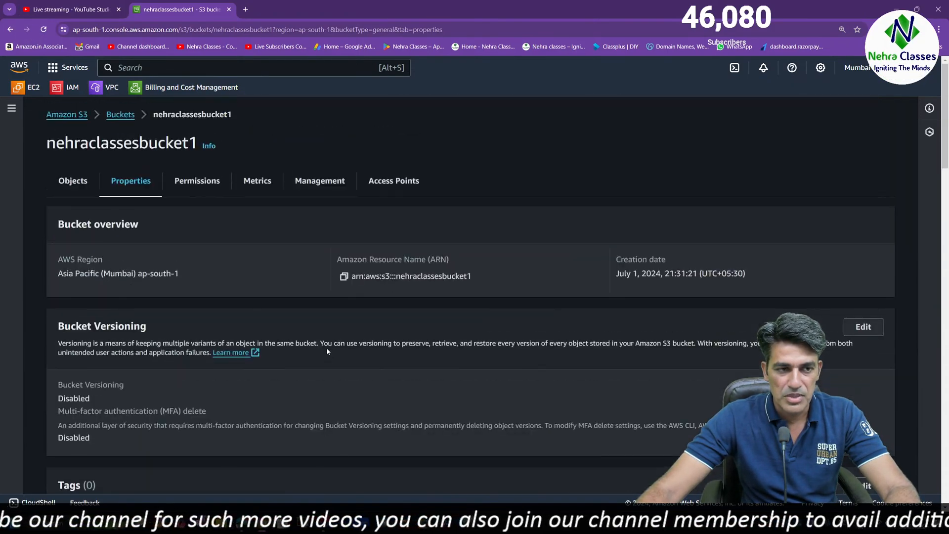
Examine the bucket's permissions, from Block public access through Object Ownership and the access control list to cross-origin resource sharing
left_click(211, 186)
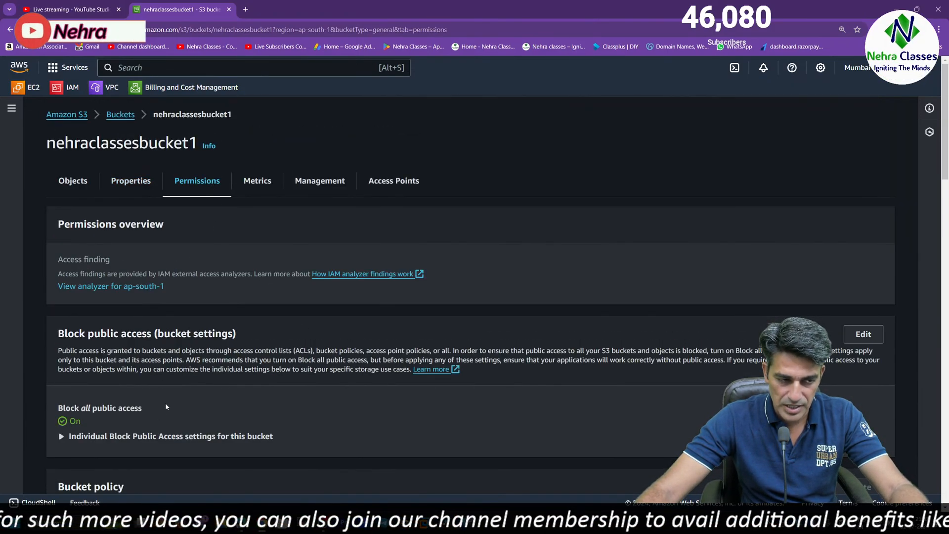
scroll(166, 405, "down", 7)
scroll(208, 349, "down", 8)
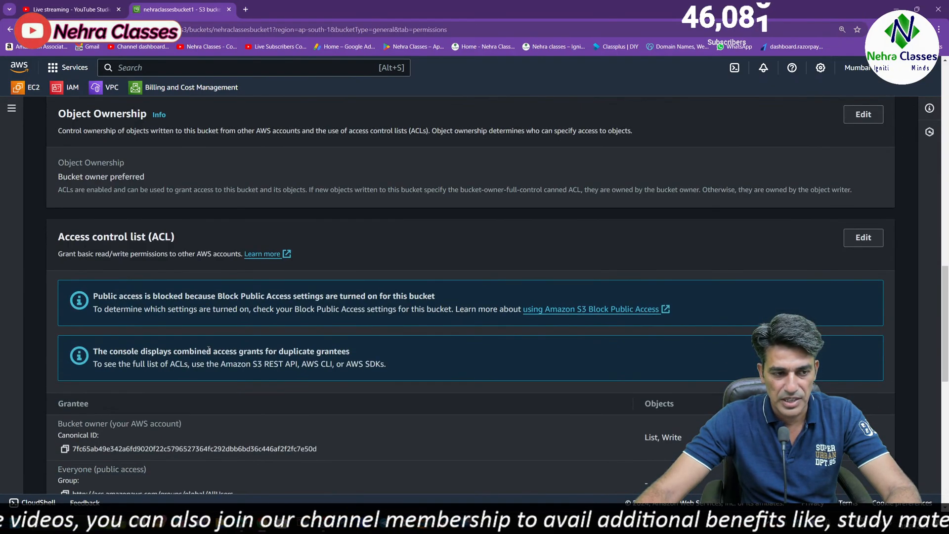
scroll(186, 258, "down", 10)
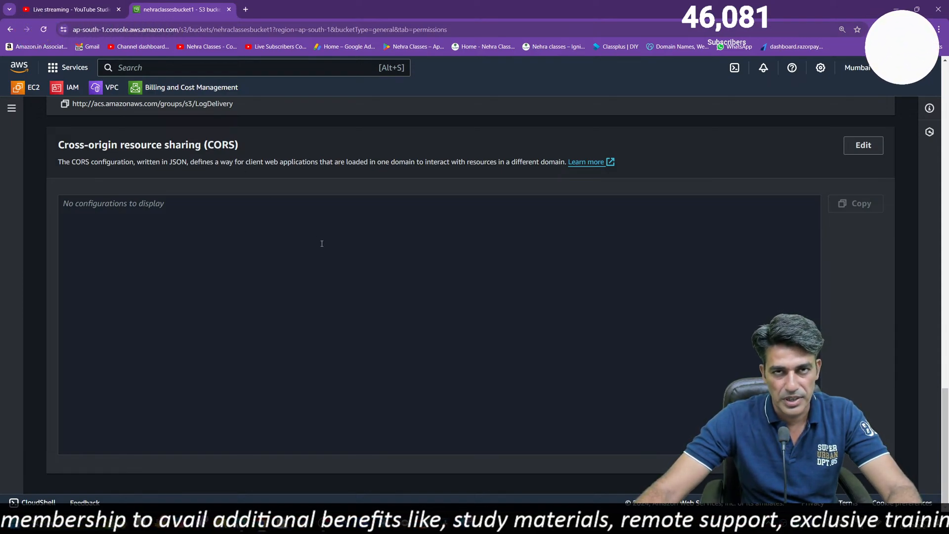
scroll(323, 247, "up", 20)
Return to the bucket's properties and start creating an Intelligent-Tiering Archive configuration
left_click(131, 181)
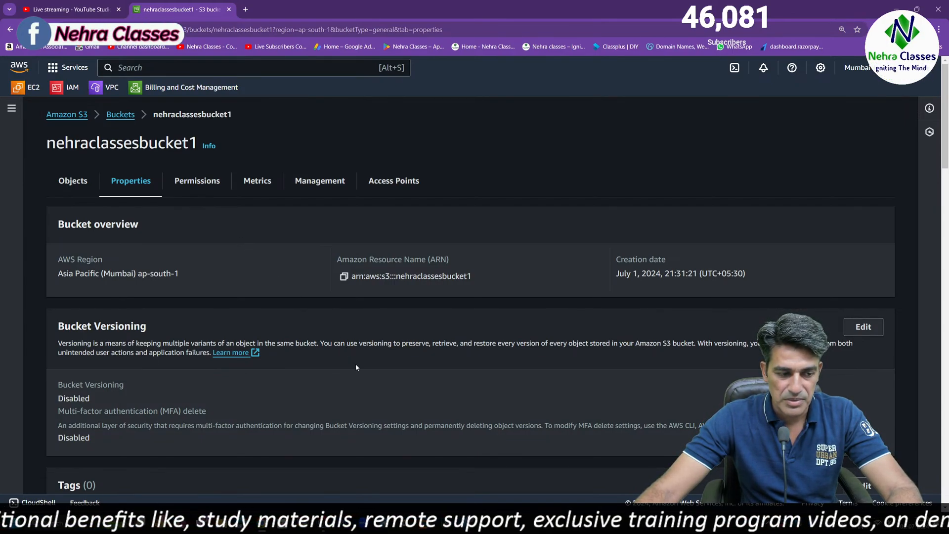
scroll(355, 364, "down", 8)
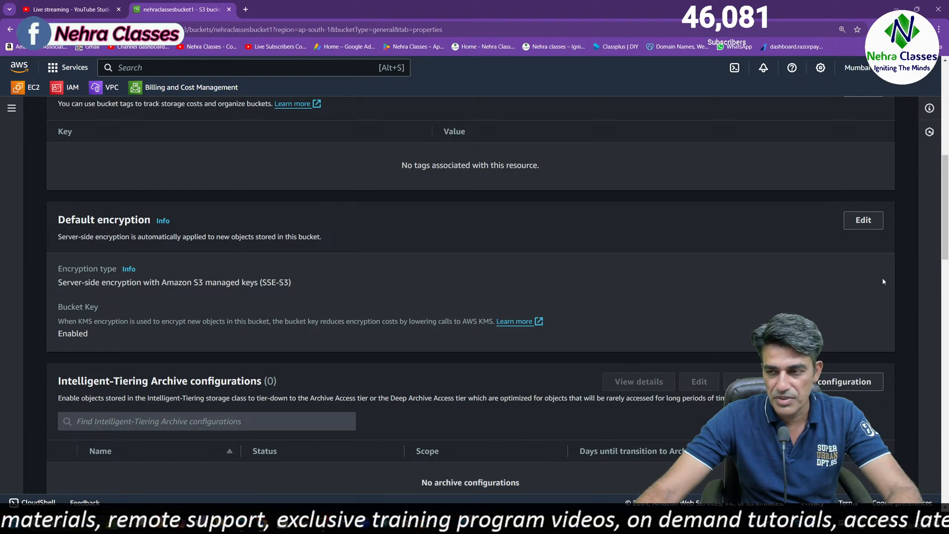
scroll(381, 284, "down", 3)
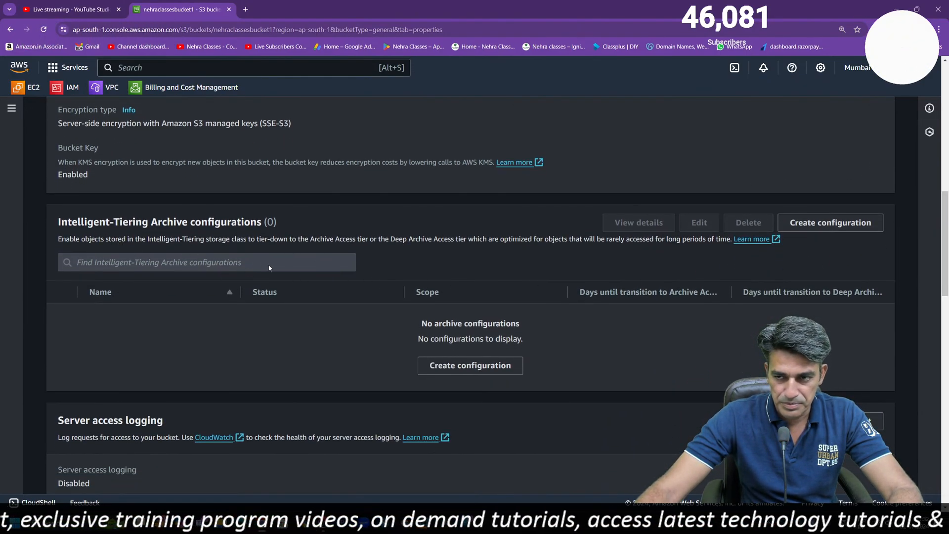
left_click(461, 366)
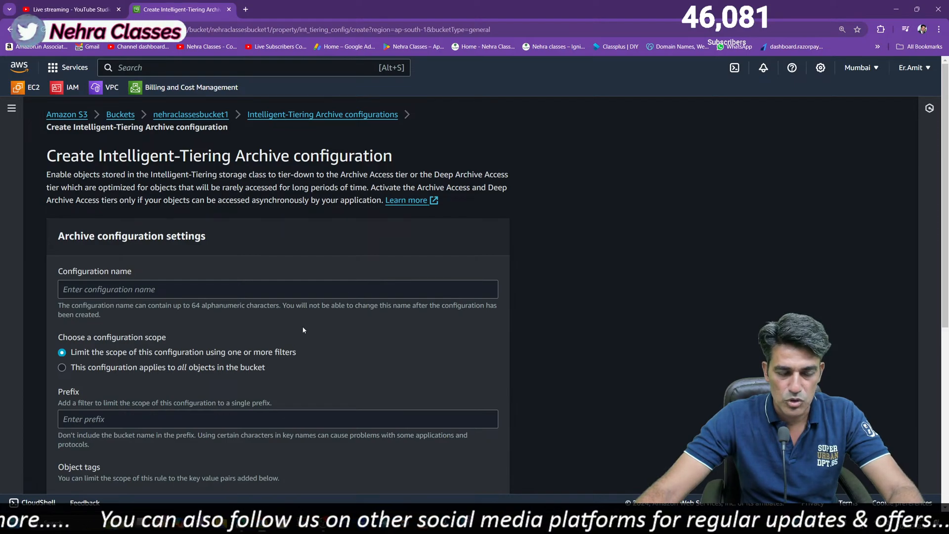
Review the archive configuration's scope, status and archive rule options, and name the configuration nehraclassesstorageconf
left_click(115, 287)
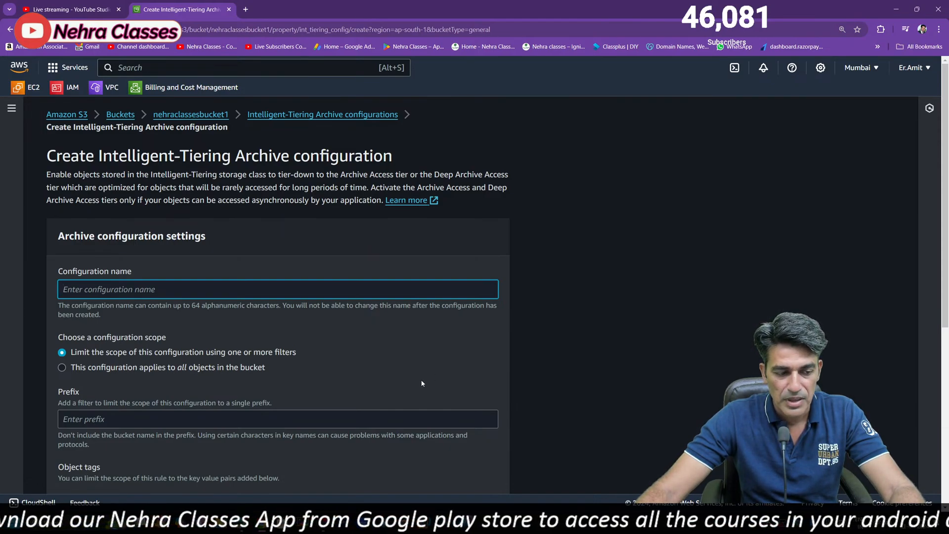
scroll(930, 258, "down", 2)
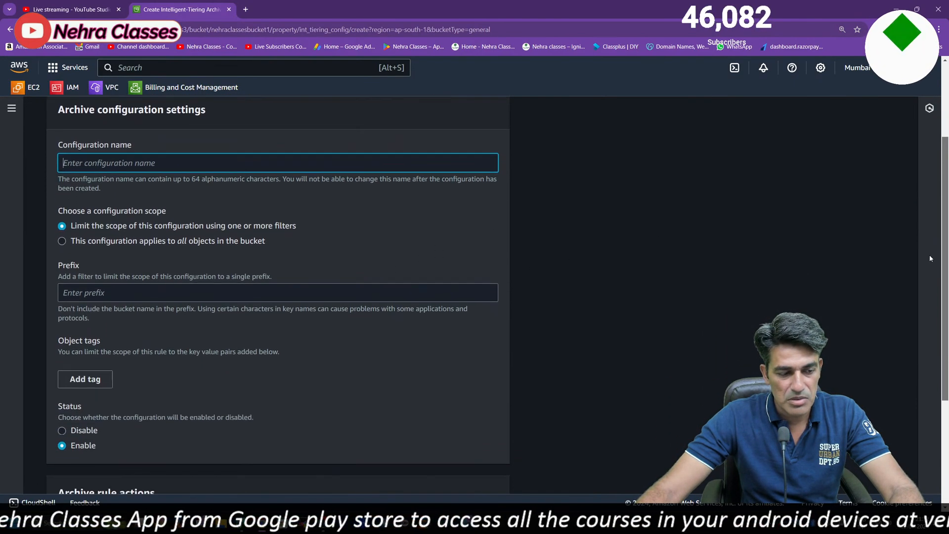
scroll(930, 258, "down", 3)
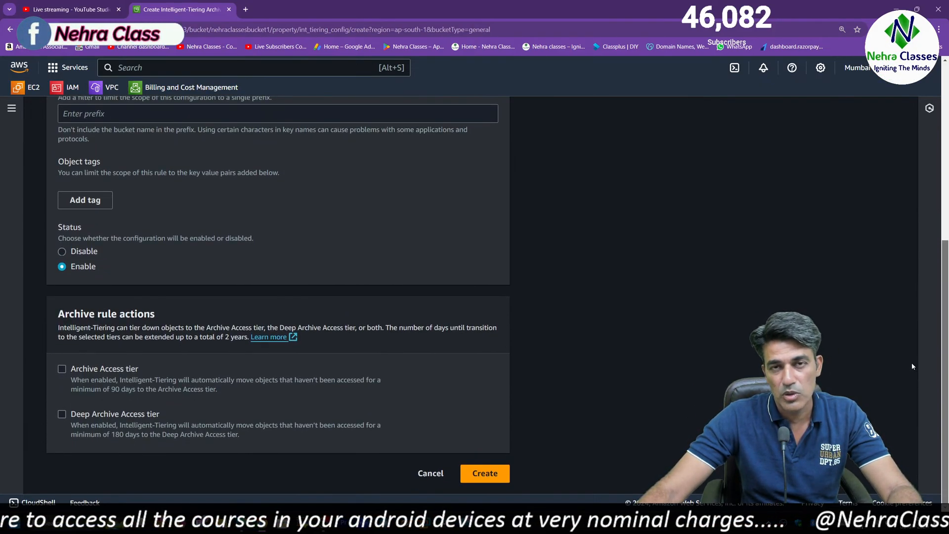
scroll(915, 353, "up", 2)
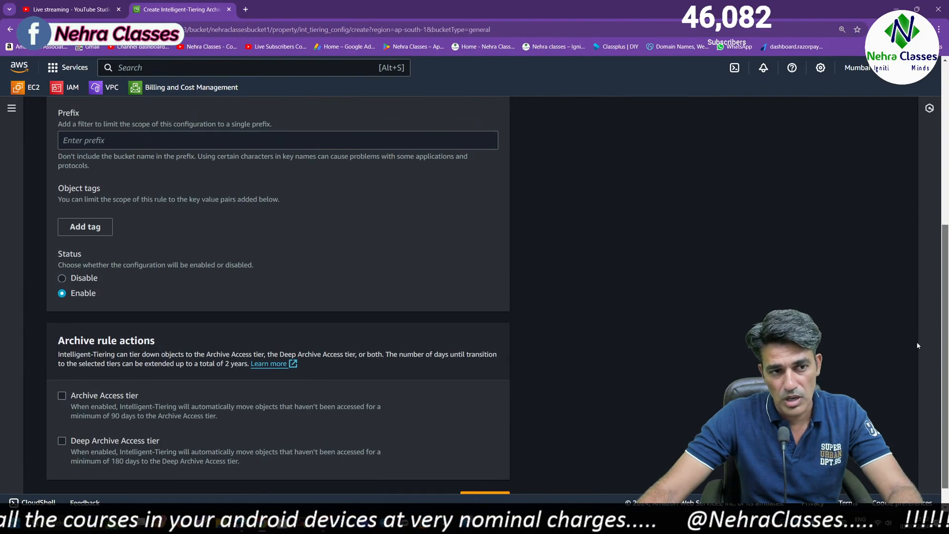
scroll(916, 345, "up", 5)
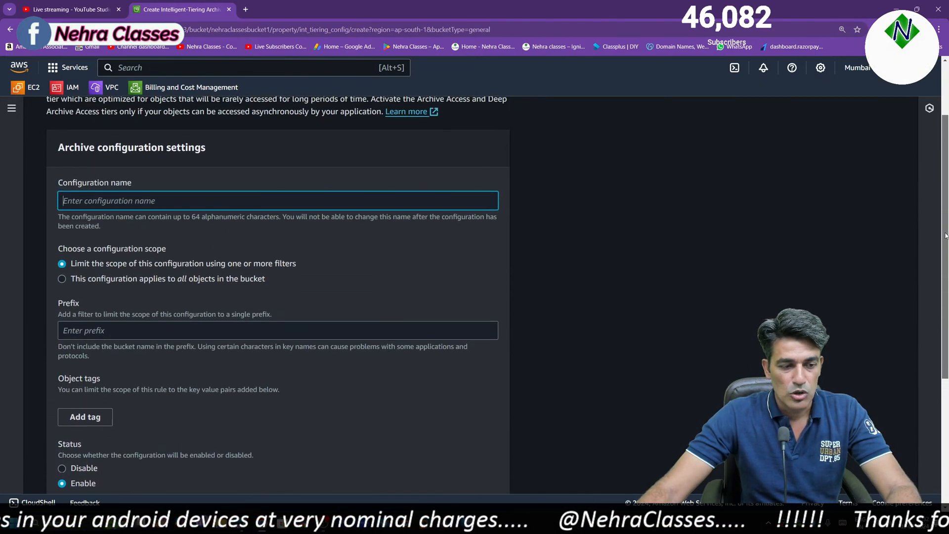
scroll(946, 236, "up", 2)
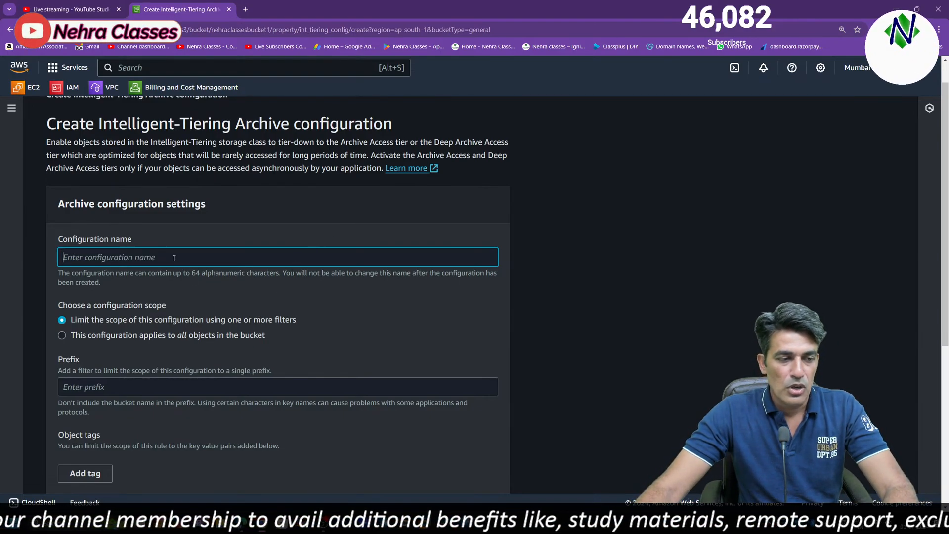
type("ne")
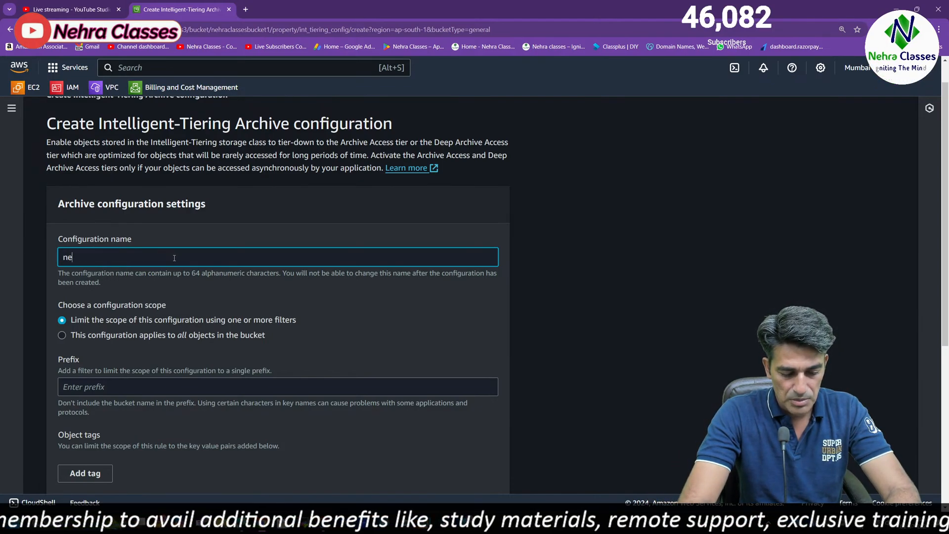
type("hraclasses")
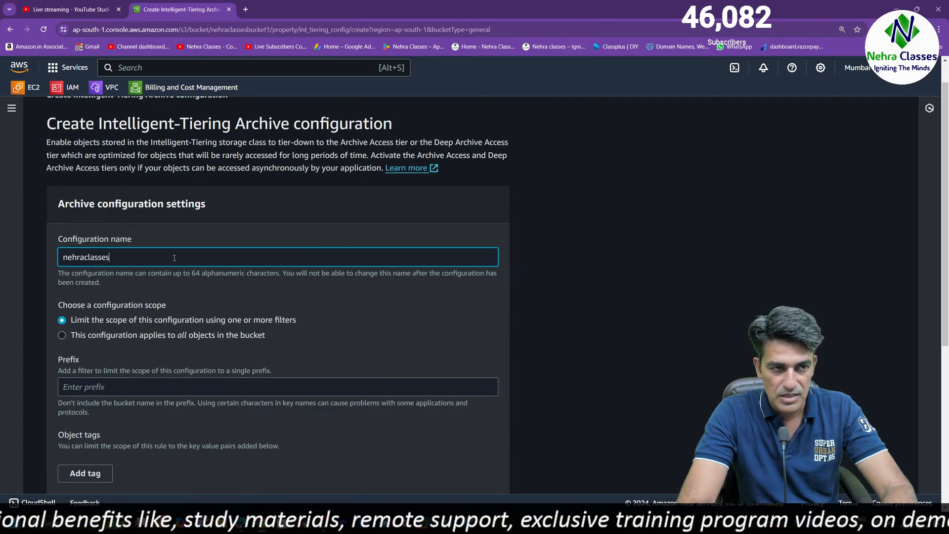
type("storageconf")
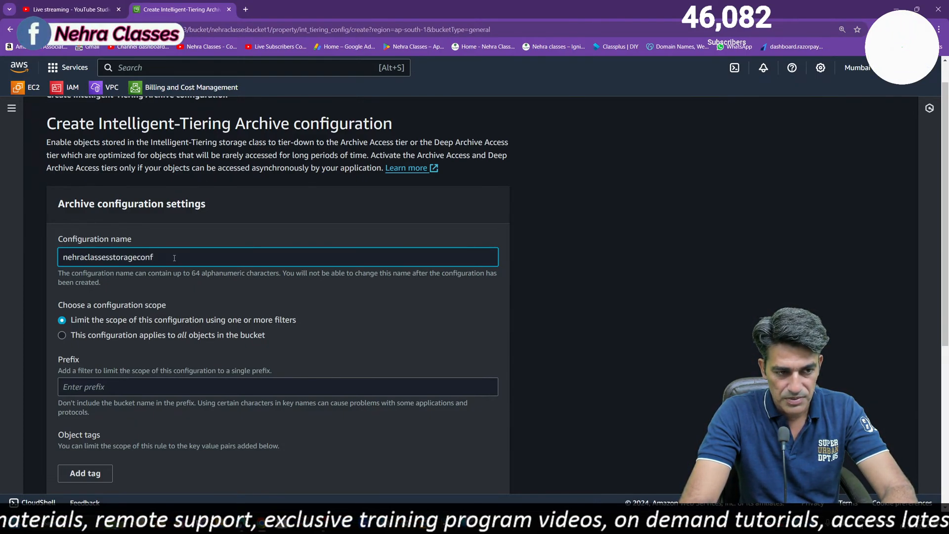
type("igurat")
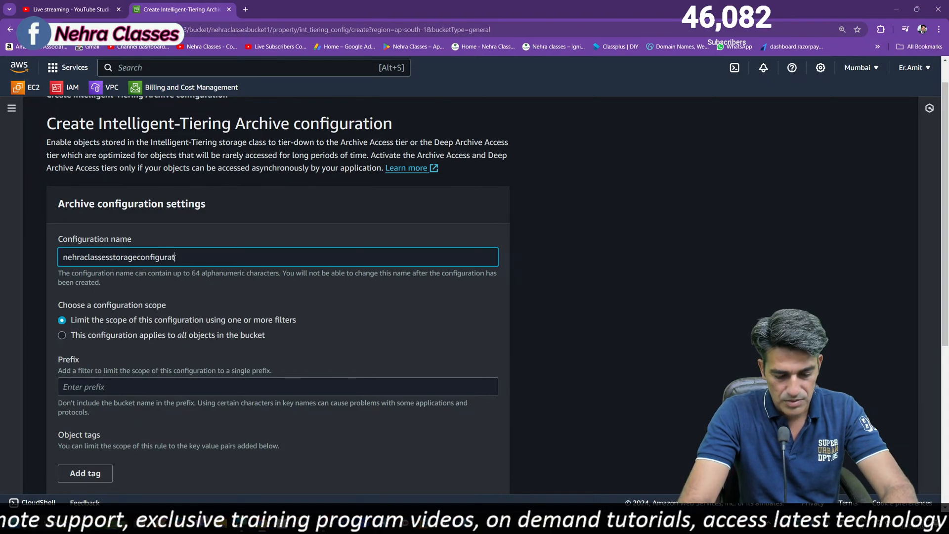
type("ion")
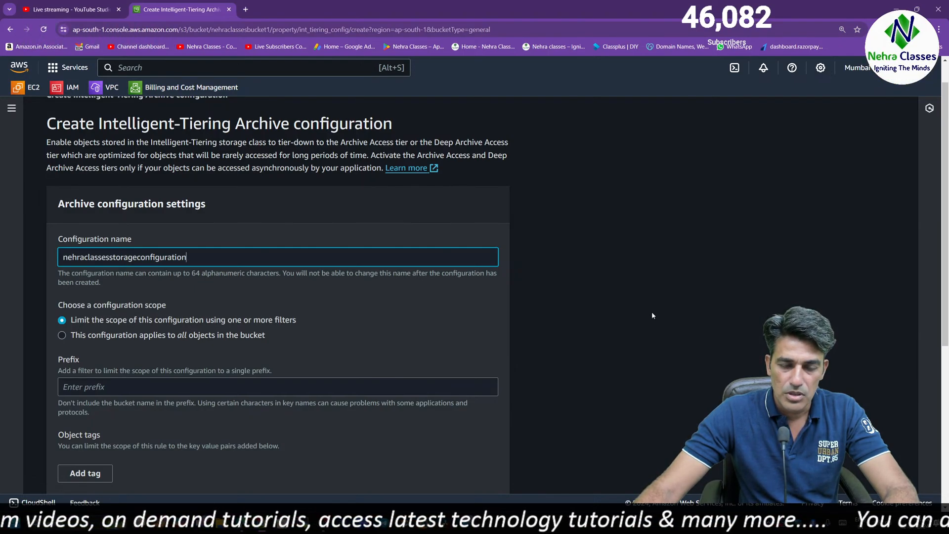
Complete the configuration name as nehraclassesstorageconfiguration and set its scope to all objects in the bucket
scroll(227, 269, "down", 2)
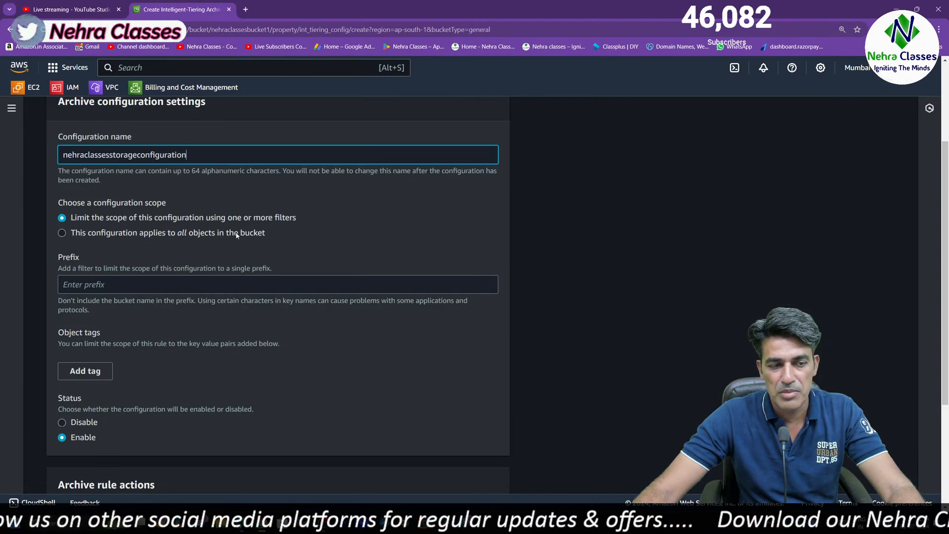
left_click(62, 233)
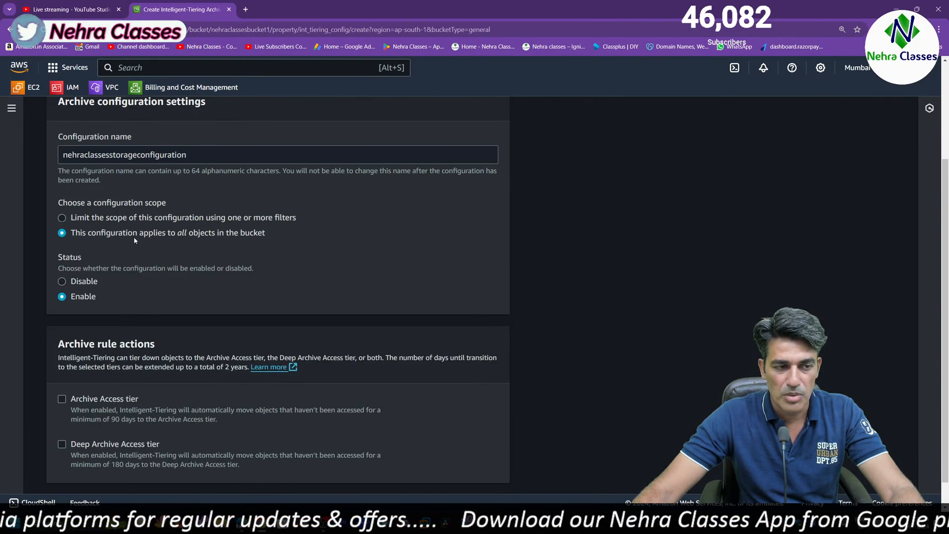
left_click(62, 218)
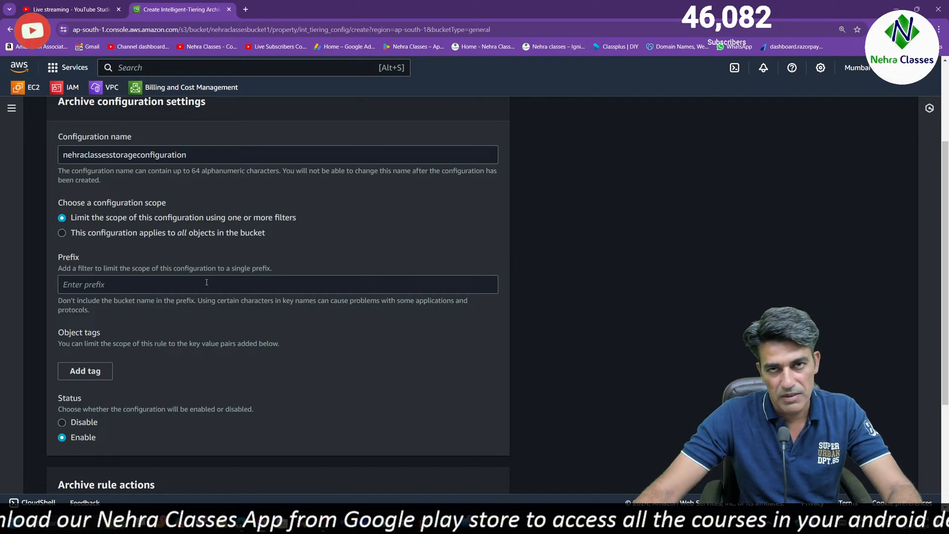
left_click(111, 286)
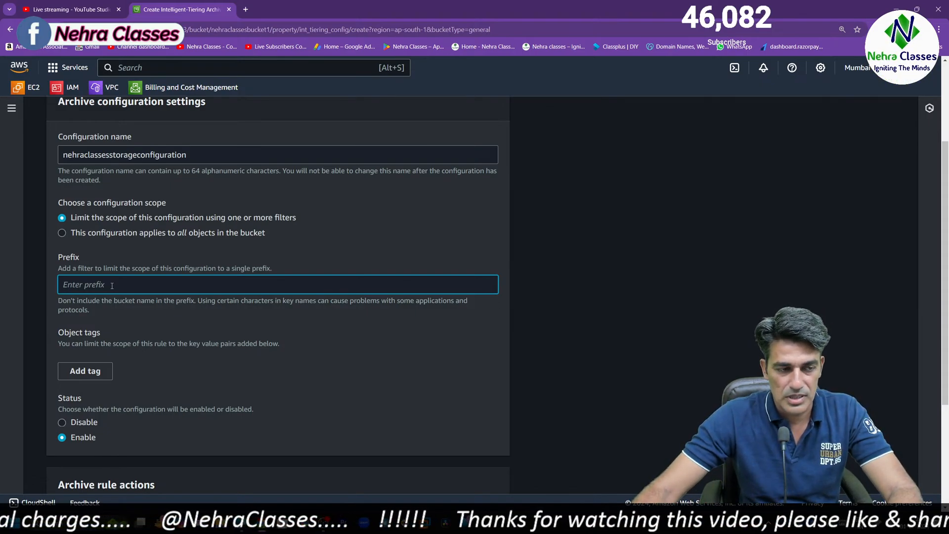
left_click(62, 232)
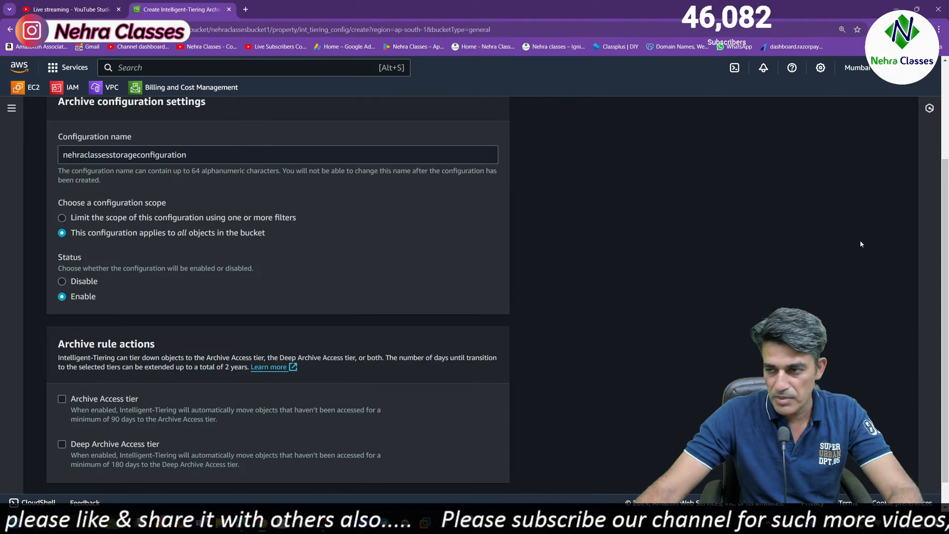
Enable the Archive Access tier and set the days until transition to it to 100
scroll(945, 195, "down", 1)
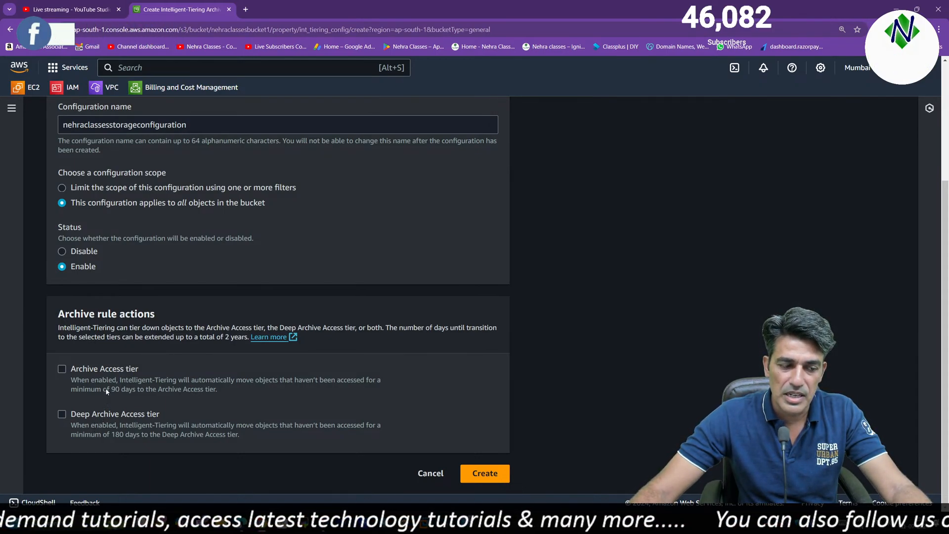
left_click(62, 368)
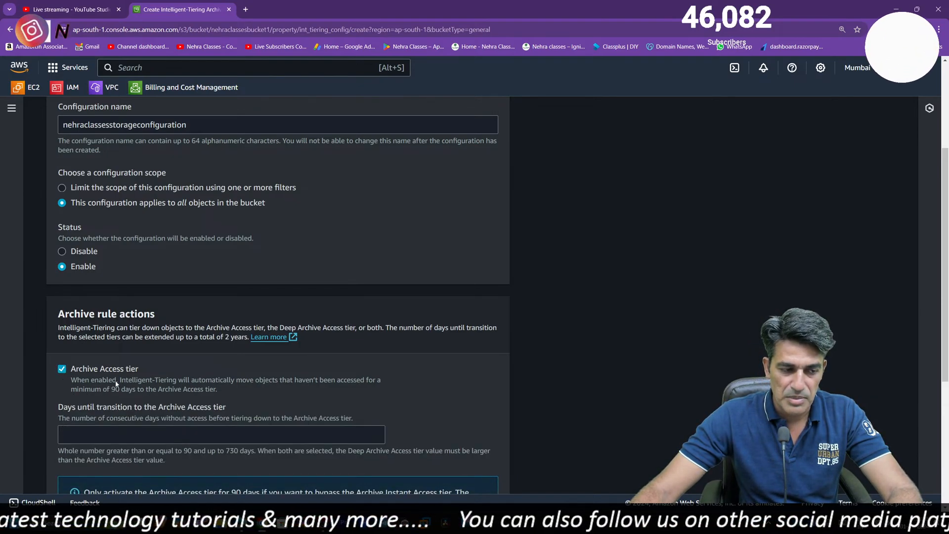
left_click_drag(945, 244, 945, 298)
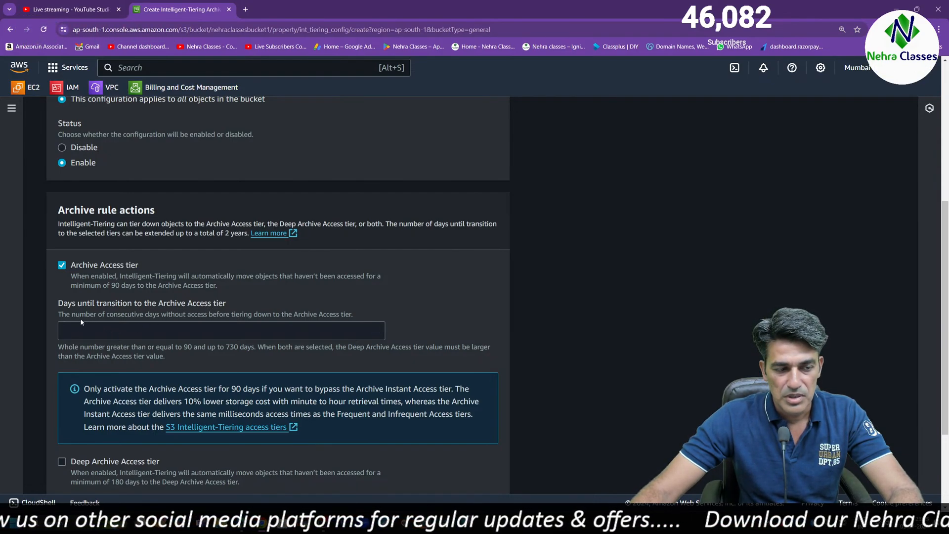
left_click_drag(61, 313, 350, 314)
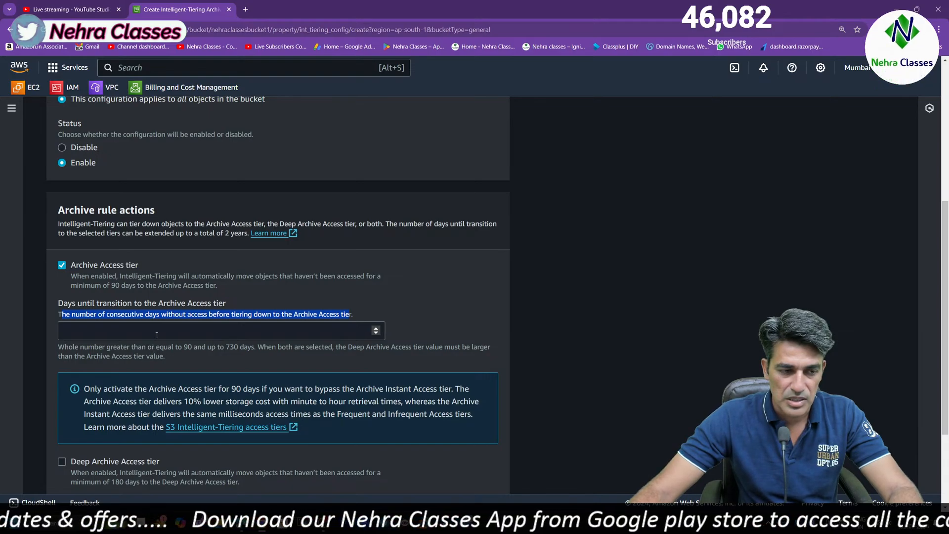
left_click(164, 325)
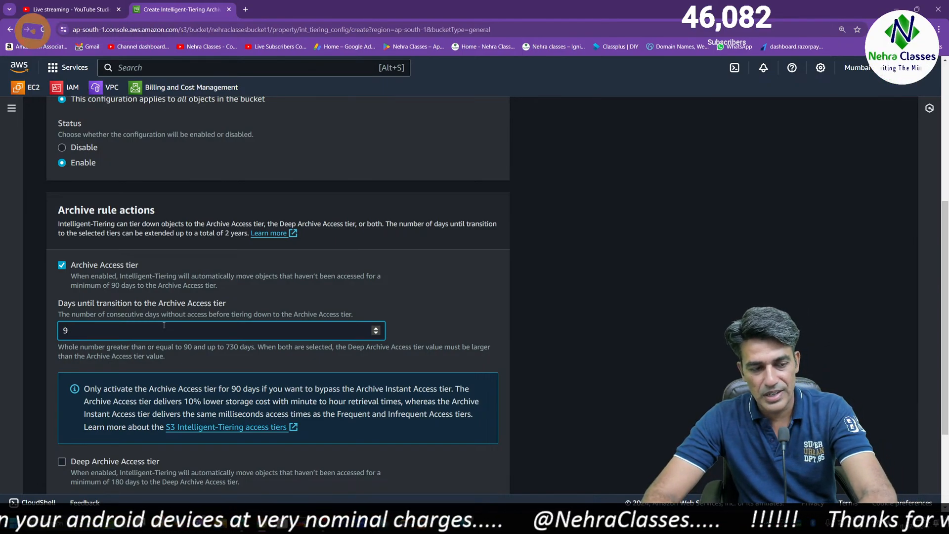
key("BackSpace")
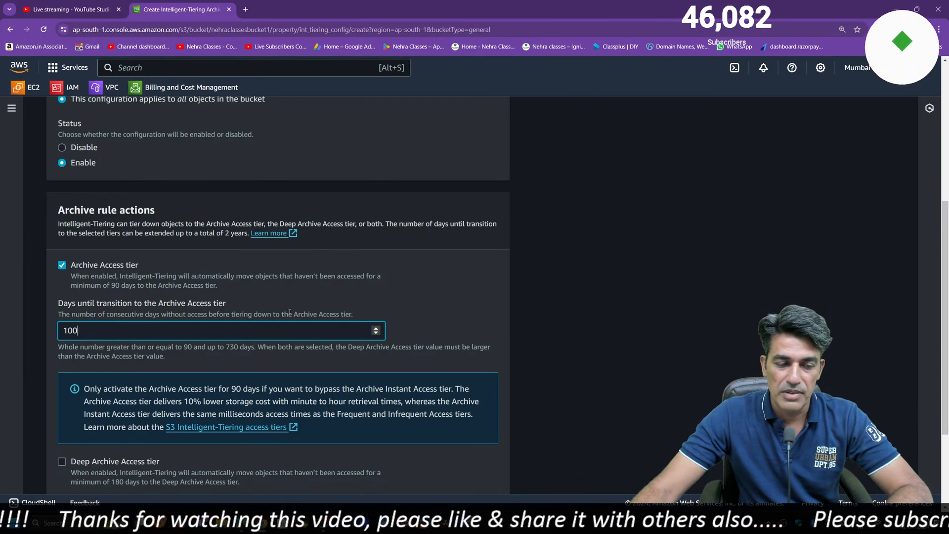
Enable the Deep Archive Access tier and set the days until transition to it to 200
scroll(752, 247, "down", 1)
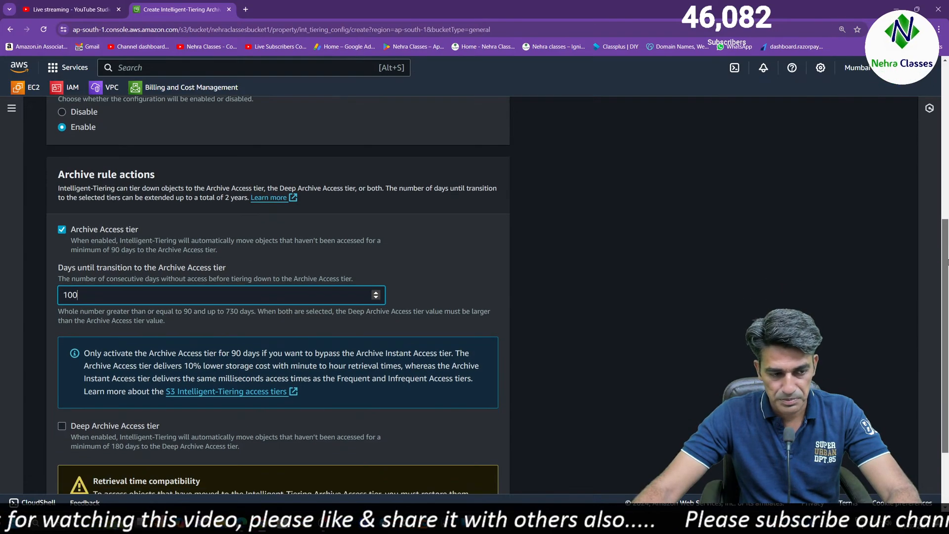
scroll(277, 297, "down", 2)
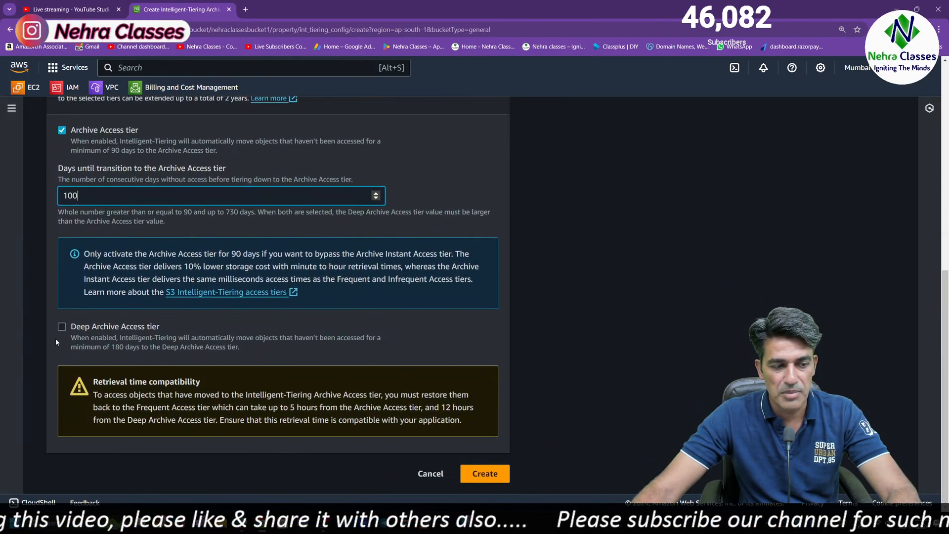
left_click(62, 327)
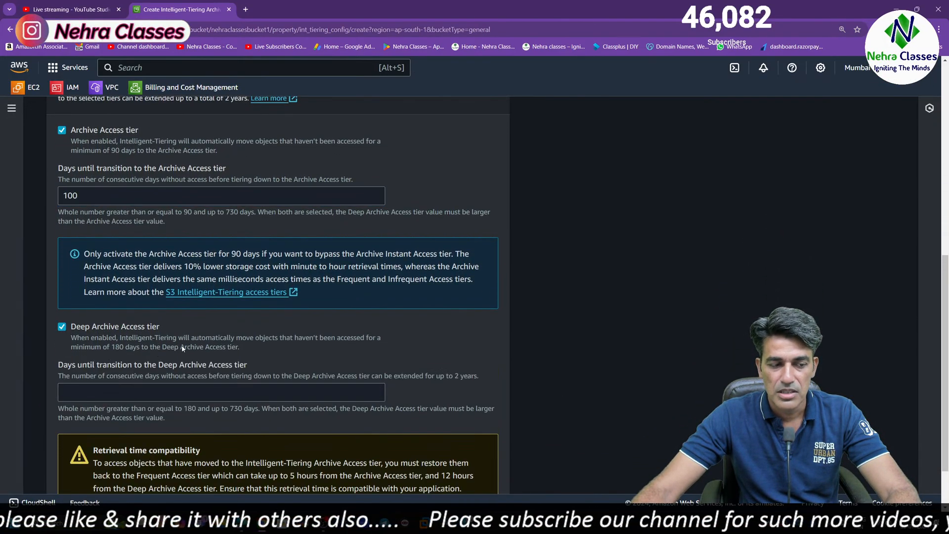
left_click(197, 395)
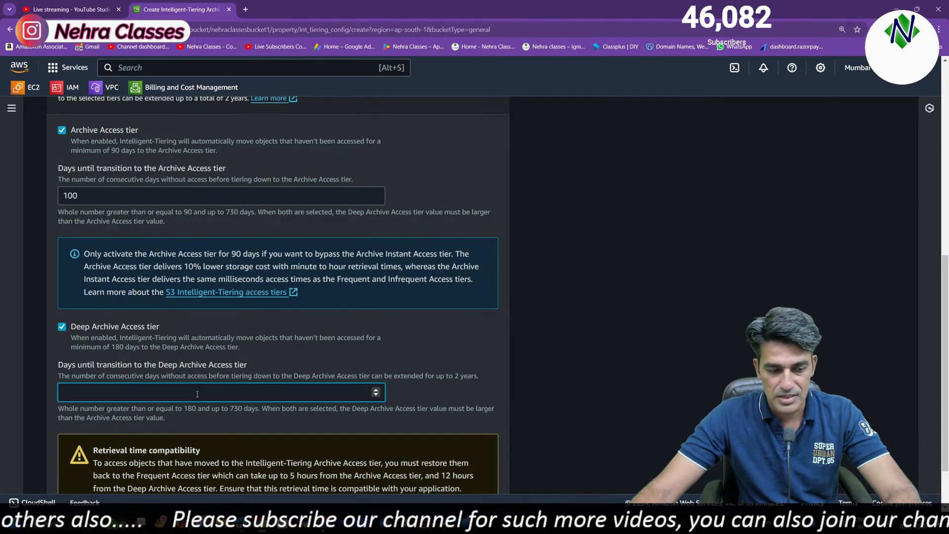
type("18")
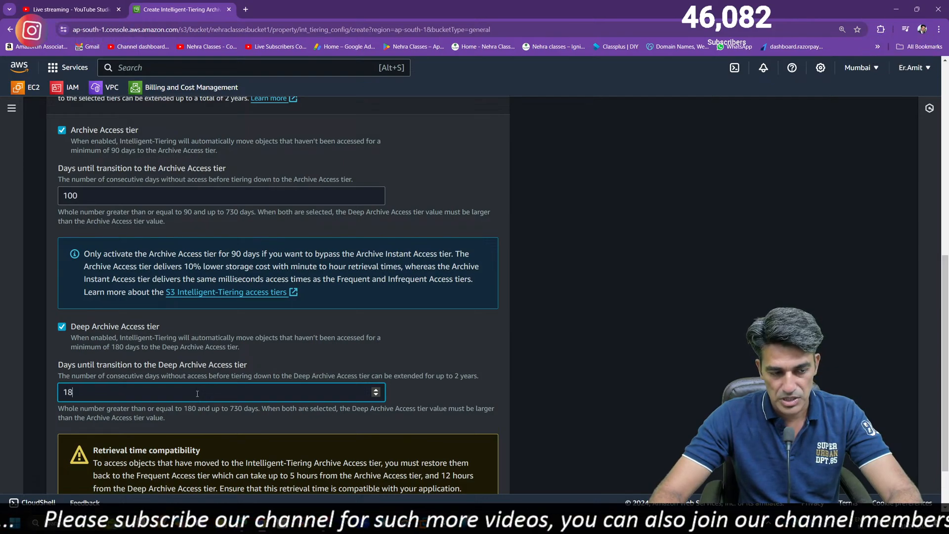
key("BackSpace")
key("BackSpace")
key("BackSpace")
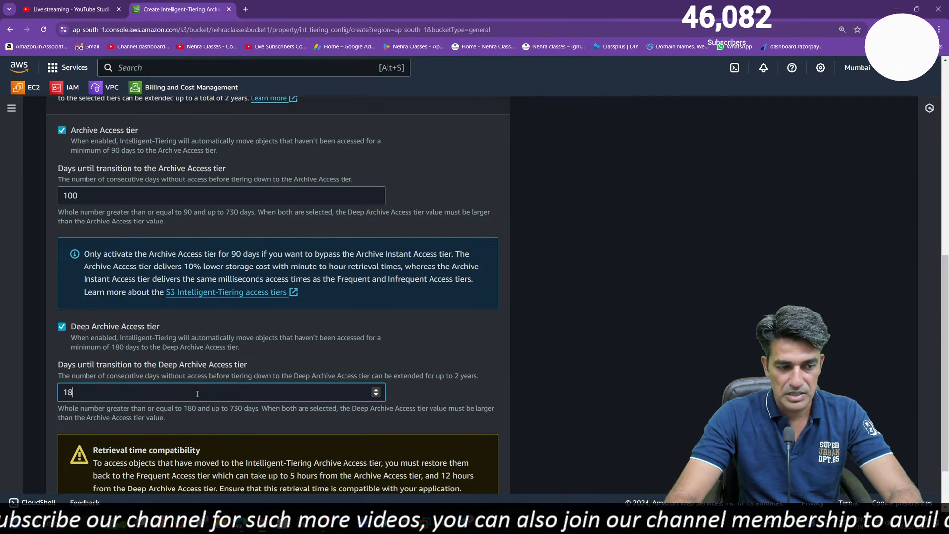
type("200")
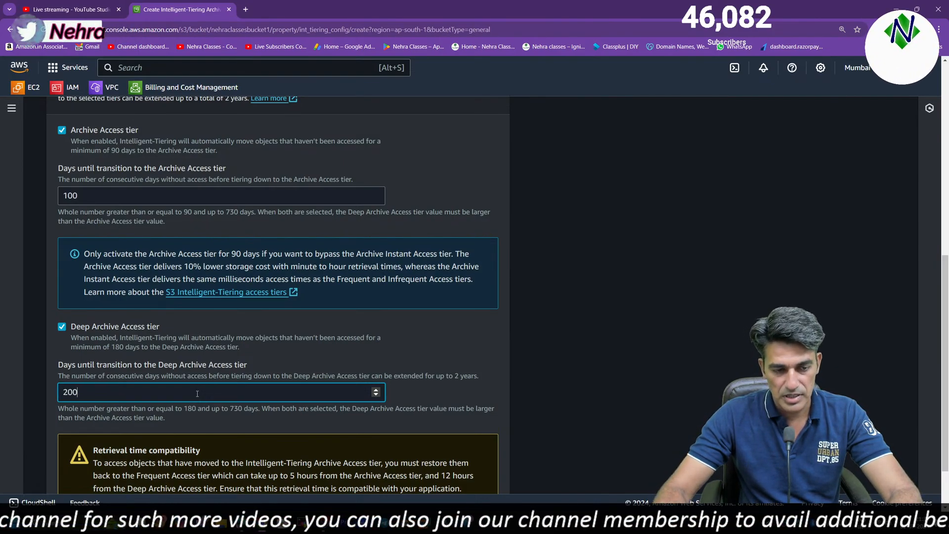
left_click(311, 386)
Read the retrieval time compatibility notice and create the Intelligent-Tiering Archive configuration
scroll(310, 385, "down", 2)
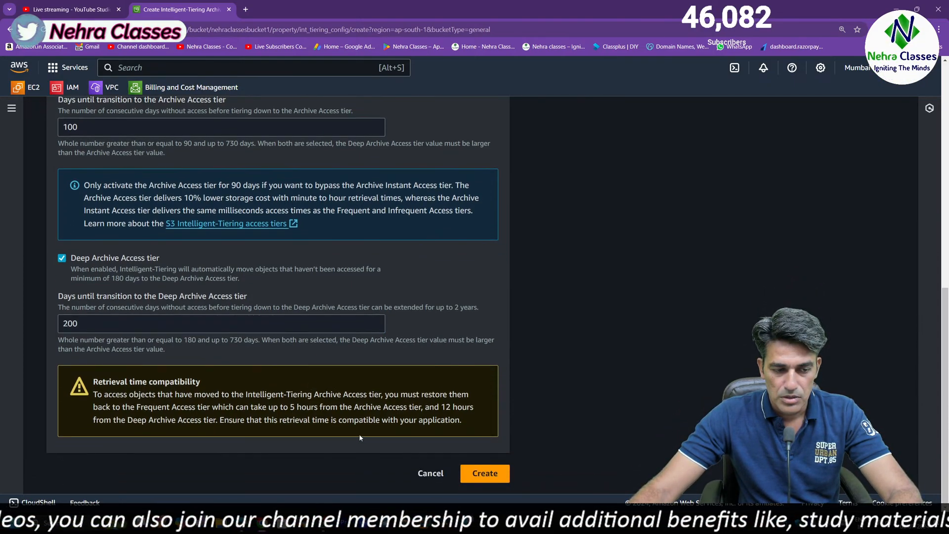
left_click_drag(96, 395, 441, 409)
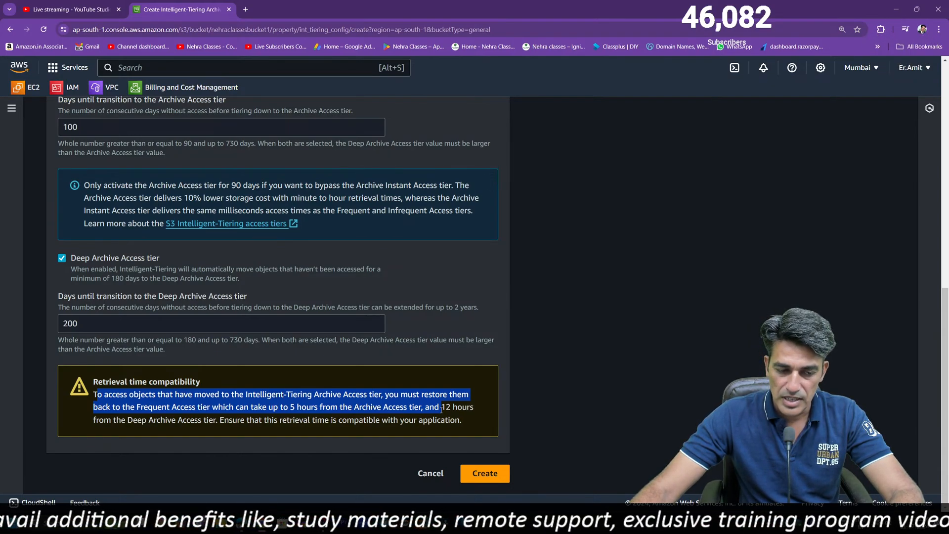
left_click_drag(441, 409, 451, 408)
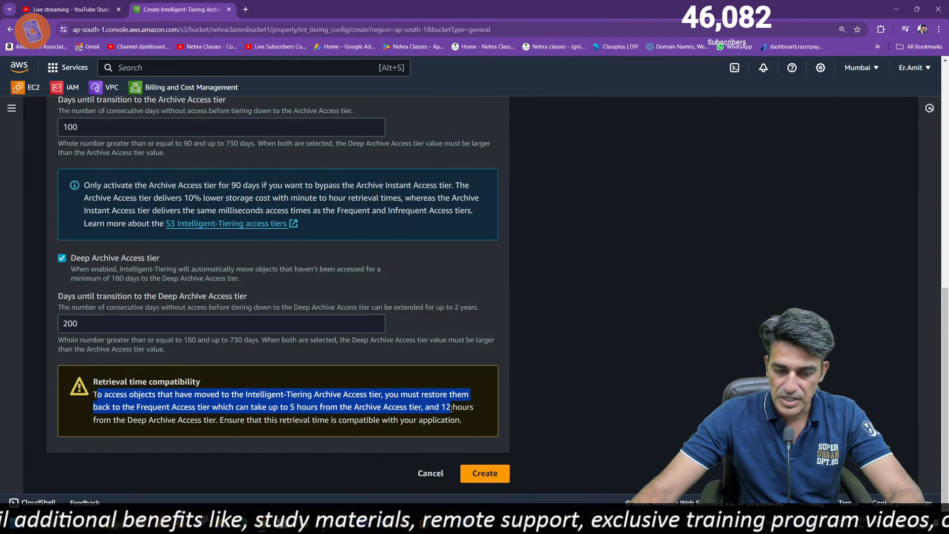
left_click(489, 479)
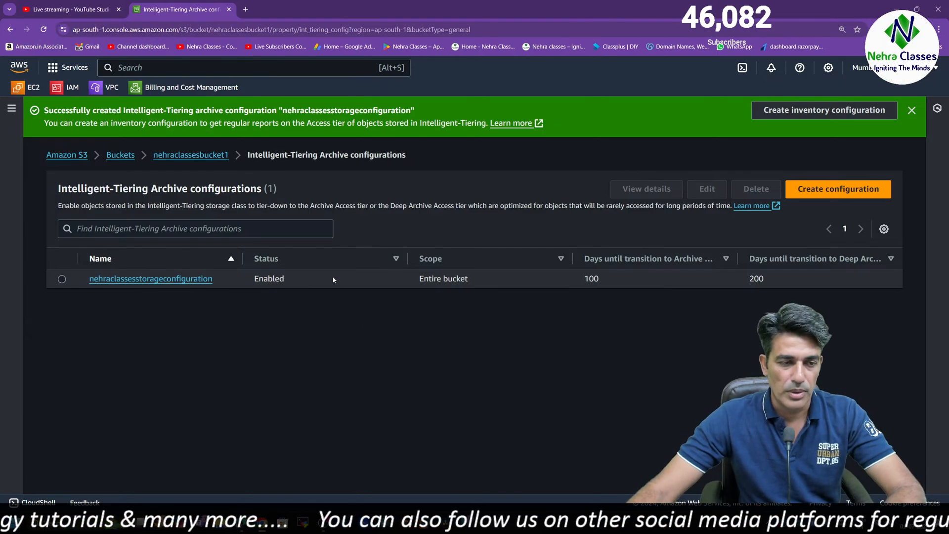
Return to nehraclassesbucket1 and look through its properties from the bucket overview to static website hosting
left_click(190, 156)
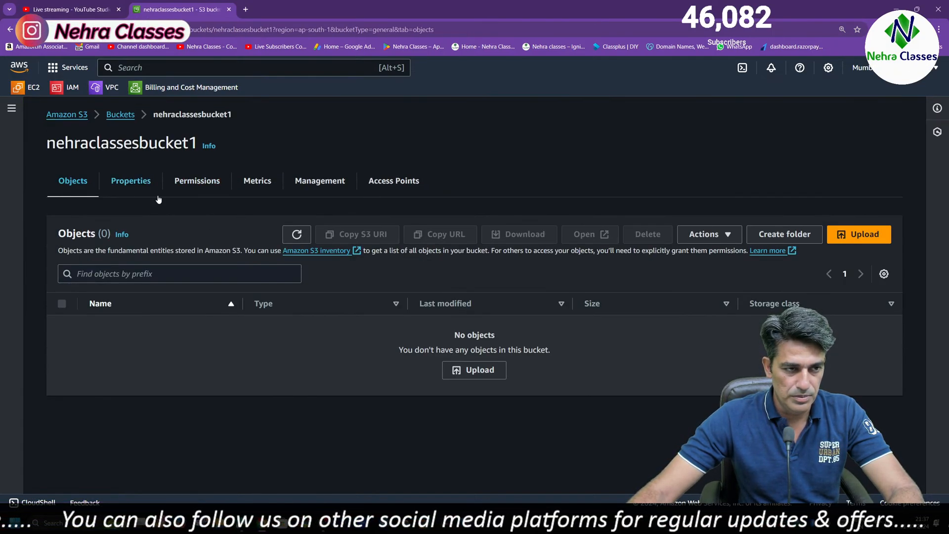
left_click(144, 184)
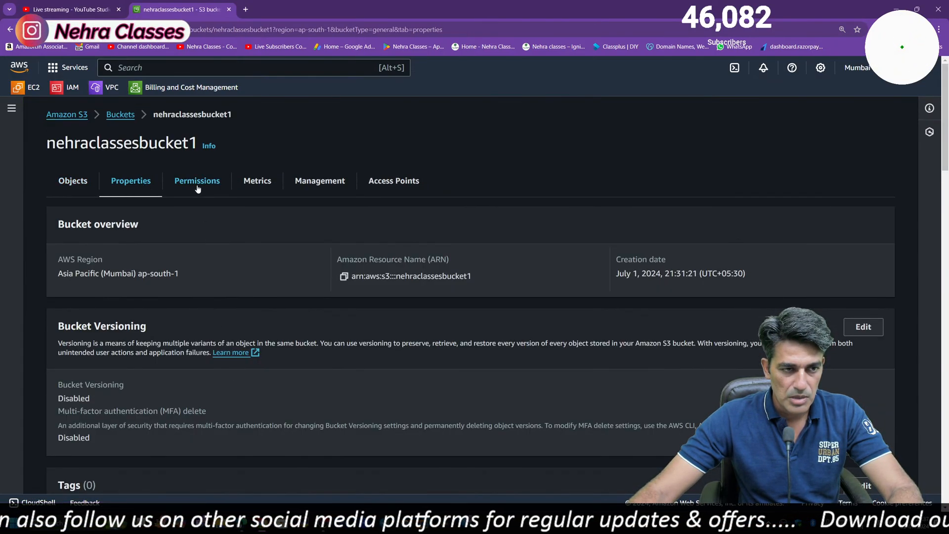
left_click(197, 183)
left_click(130, 182)
scroll(210, 297, "down", 20)
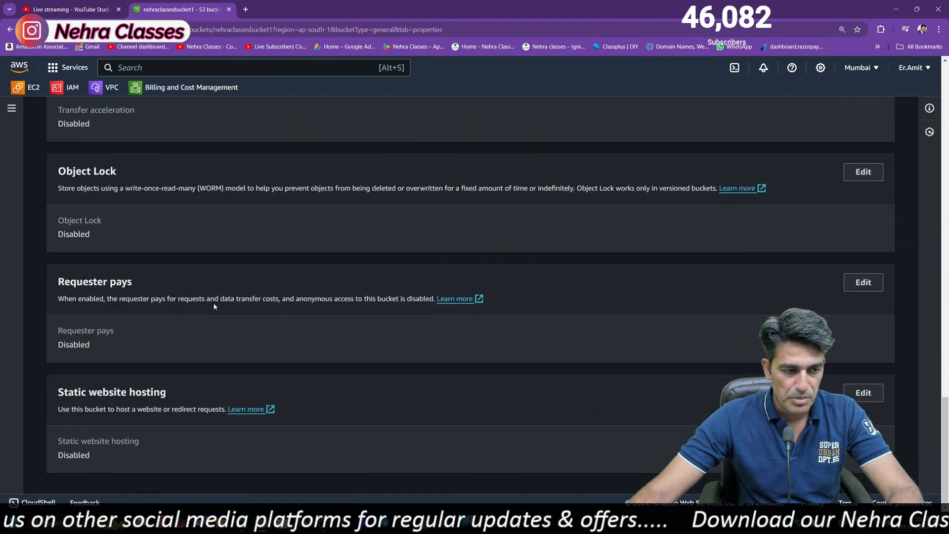
scroll(221, 220, "up", 20)
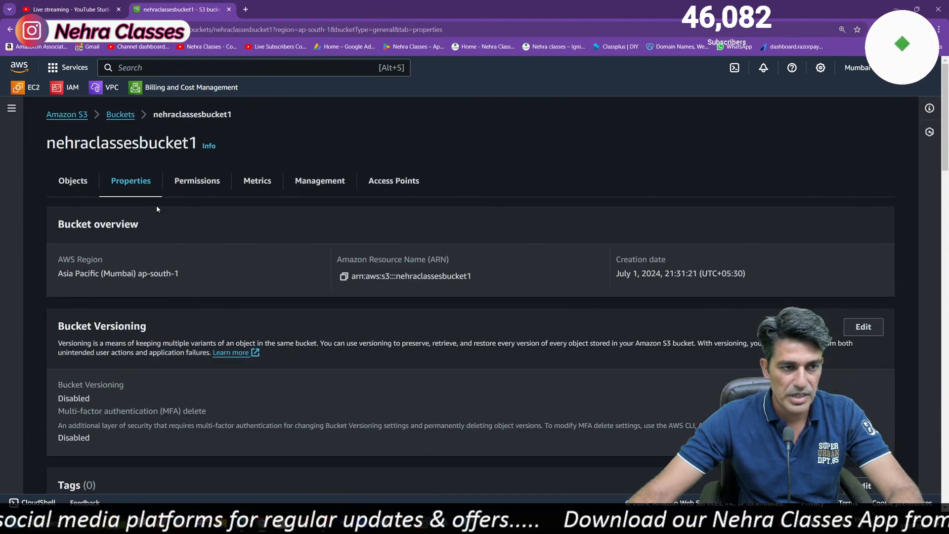
scroll(168, 346, "down", 20)
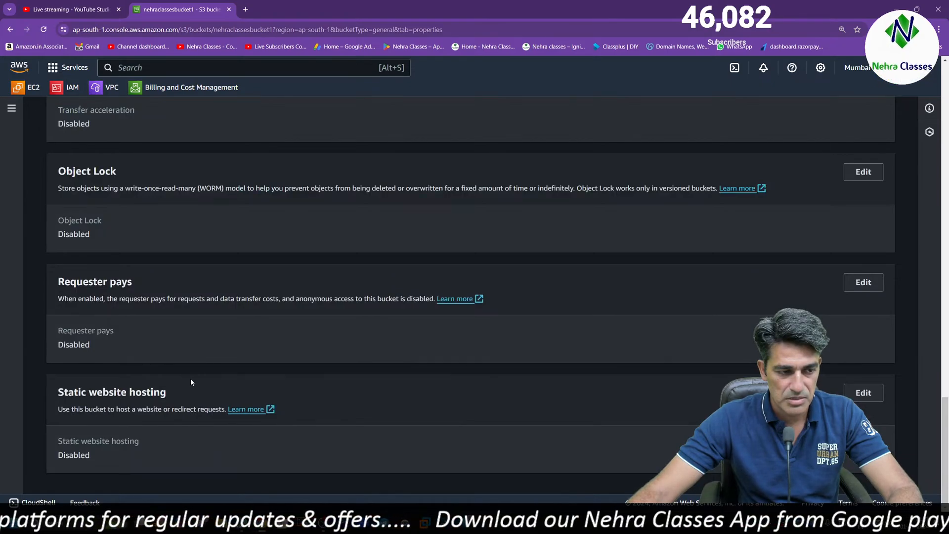
scroll(192, 383, "up", 20)
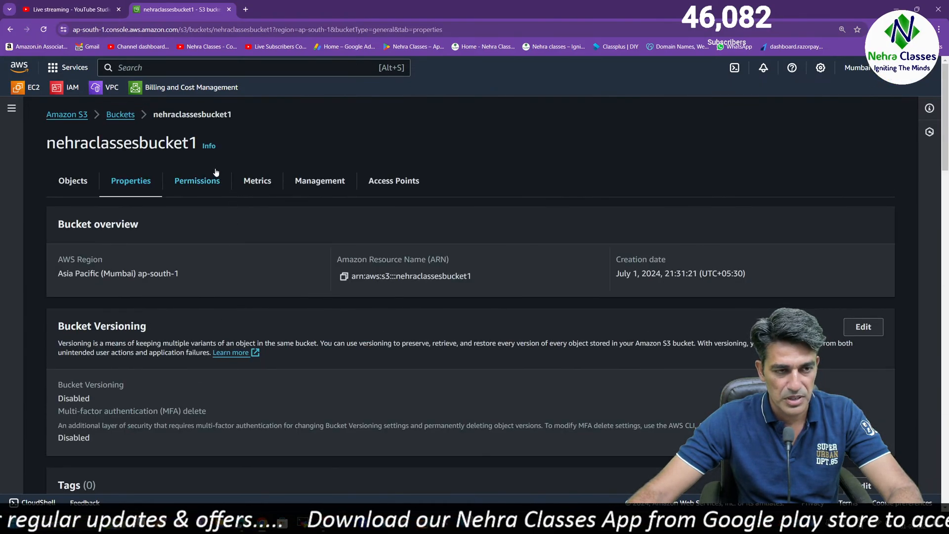
Open the Block public access settings from the bucket's permissions, toggle Block all public access off and on, and leave without saving
left_click(204, 183)
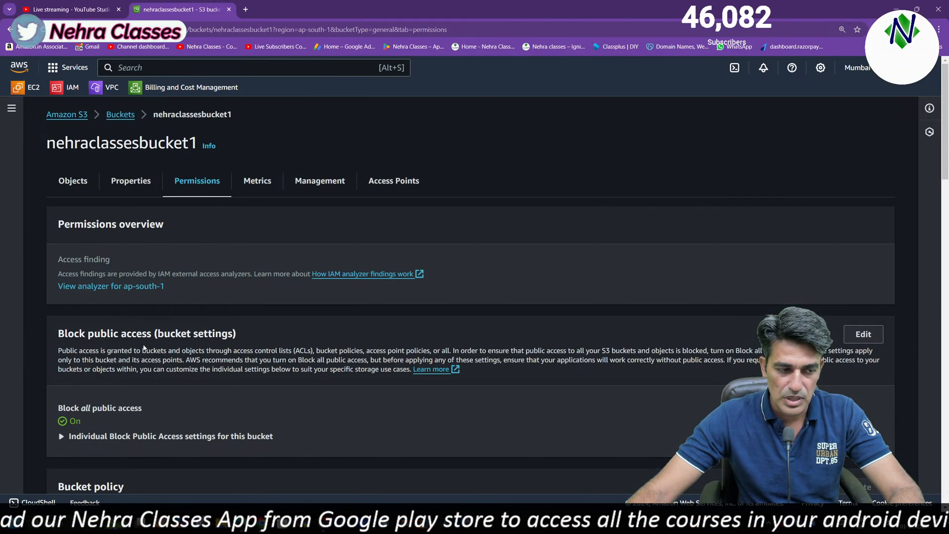
scroll(584, 218, "down", 3)
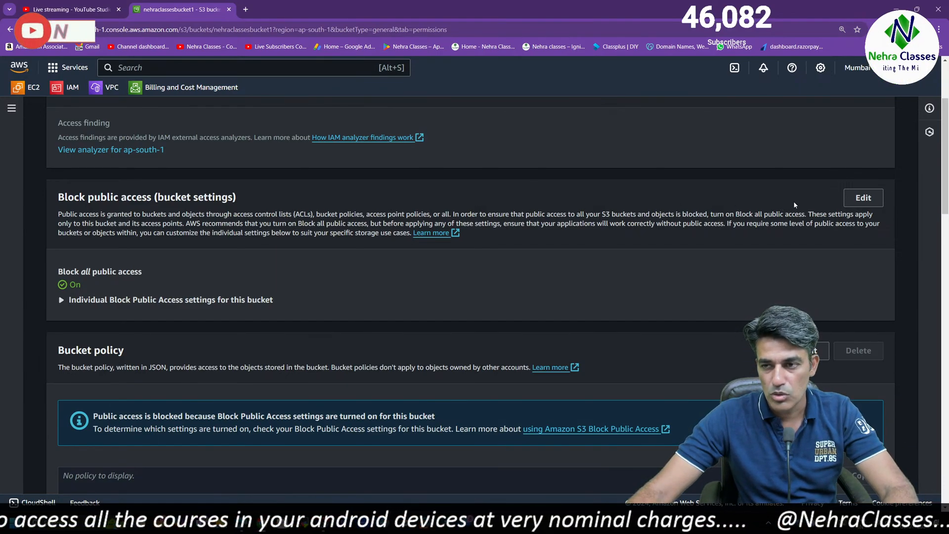
left_click(863, 198)
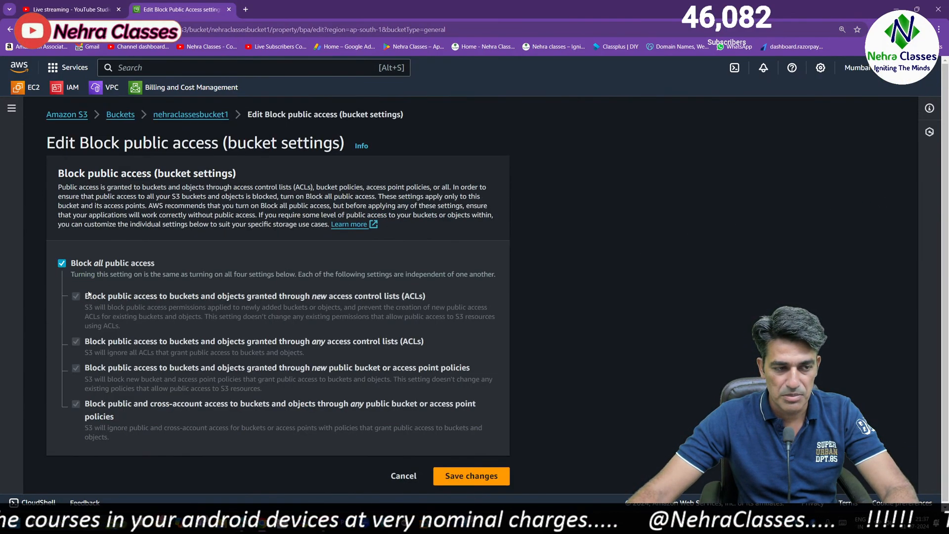
left_click(61, 264)
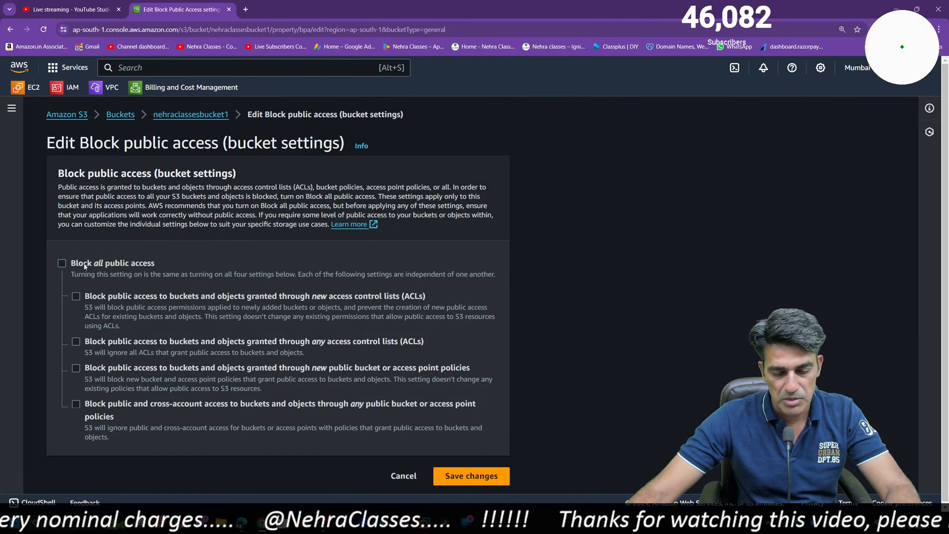
left_click(61, 263)
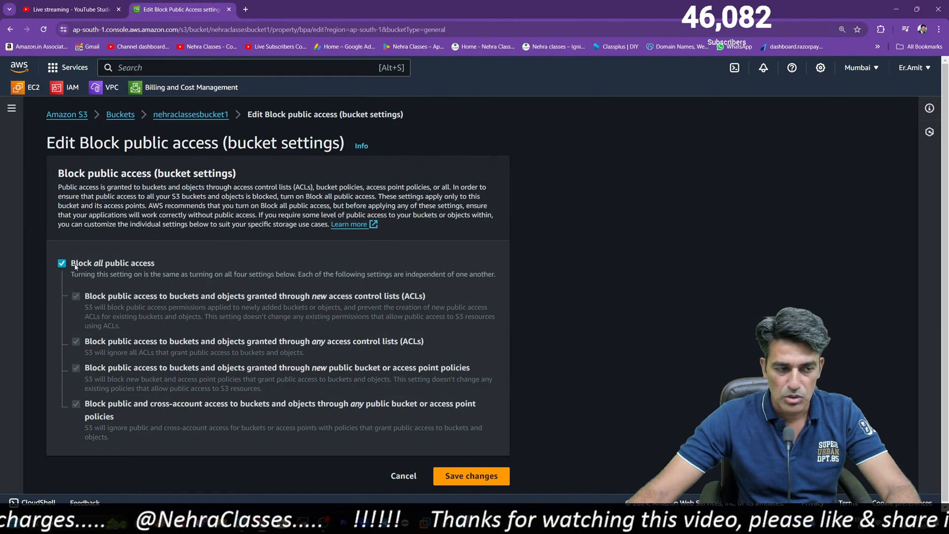
left_click(402, 474)
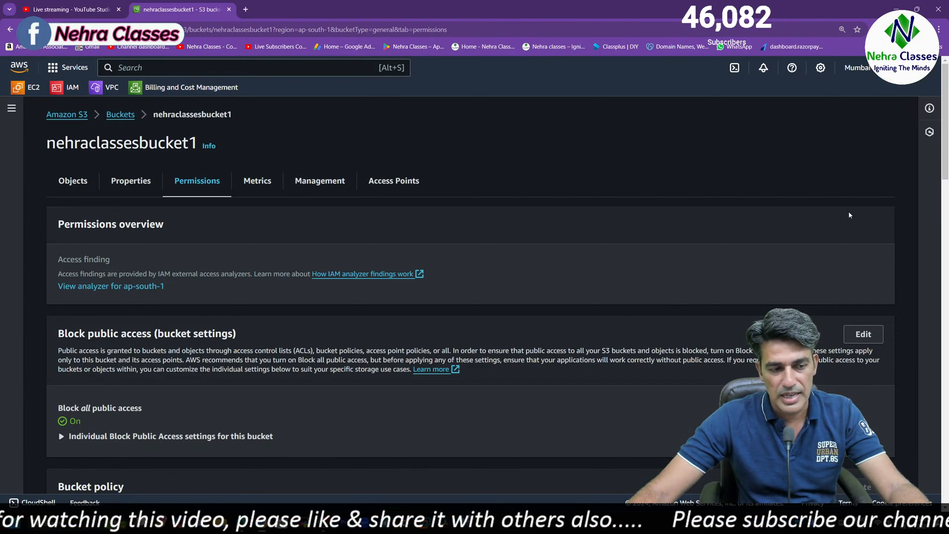
Look at the bucket policy editor for nehraclassesbucket1 and return to the bucket without adding a policy
left_click_drag(945, 168, 945, 231)
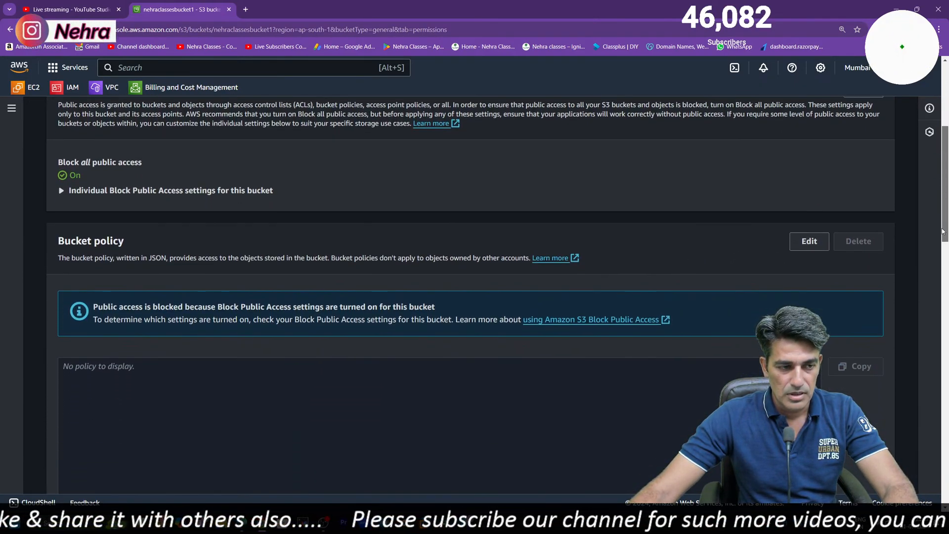
left_click(809, 241)
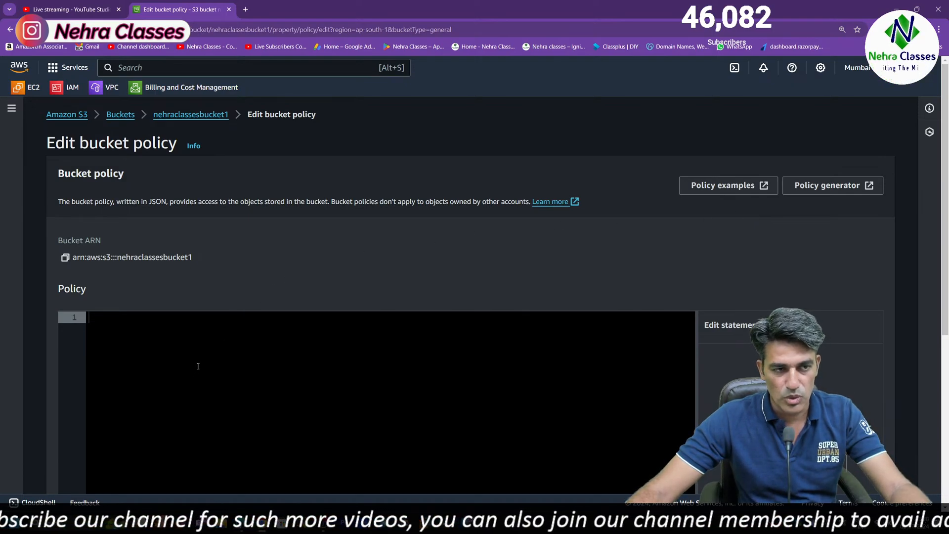
left_click(180, 114)
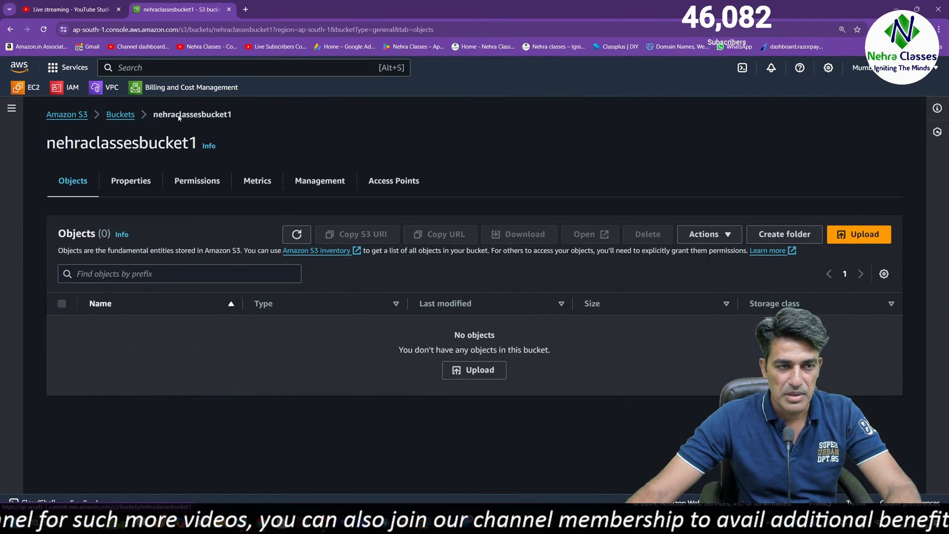
Open Object Ownership for editing from the bucket's permissions, try Object writer, reselect Bucket owner preferred, and cancel
left_click(138, 182)
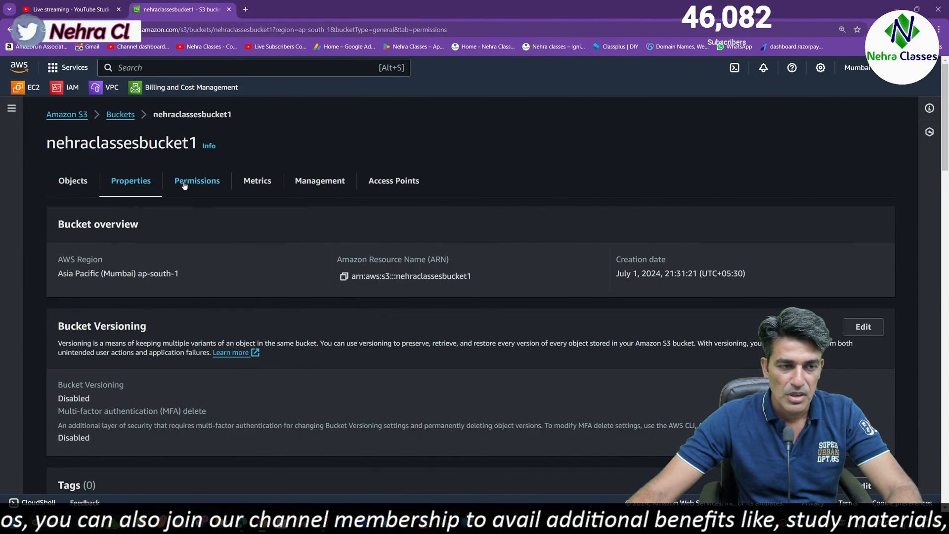
left_click(181, 185)
scroll(343, 306, "down", 10)
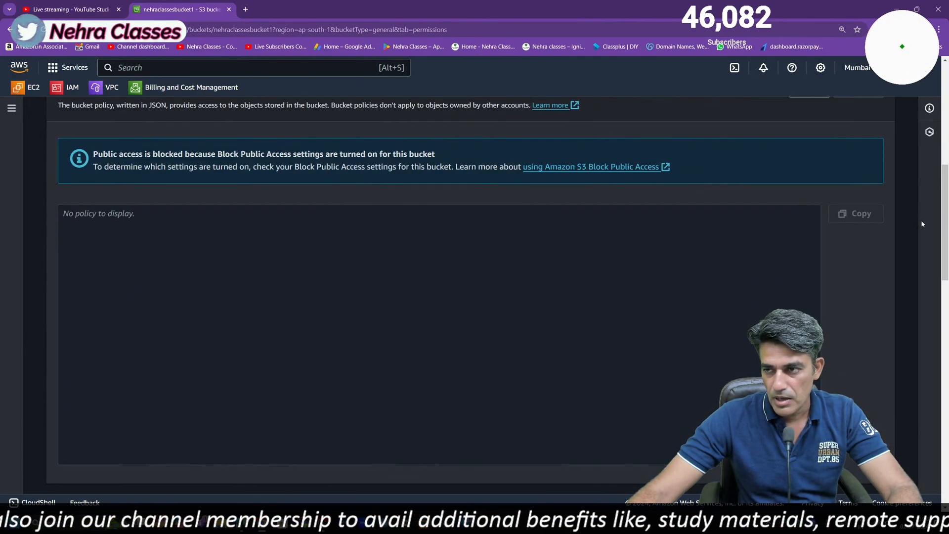
left_click_drag(946, 215, 946, 312)
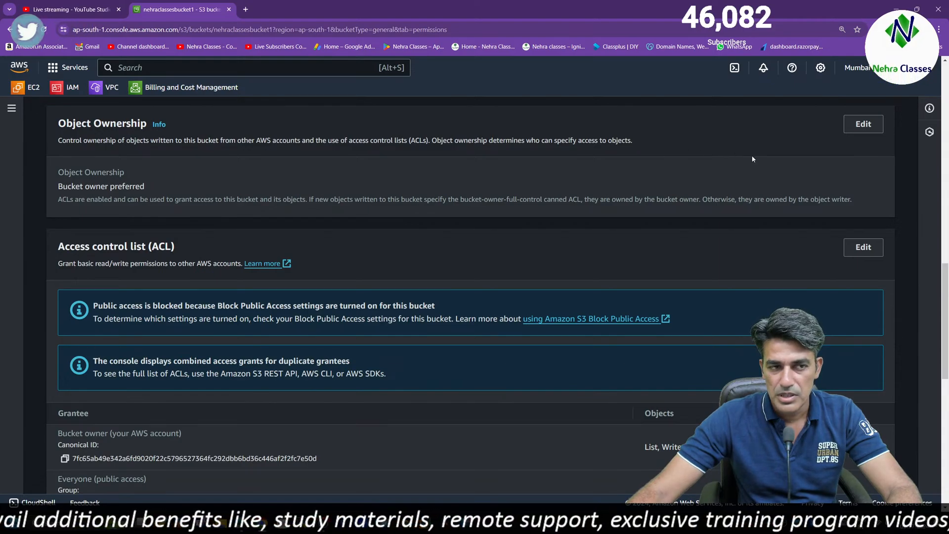
left_click(860, 128)
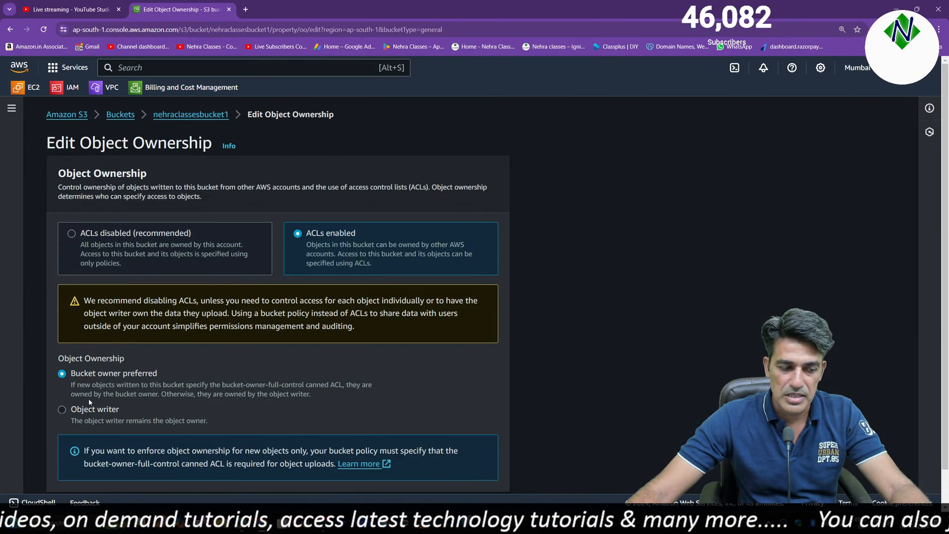
left_click(62, 410)
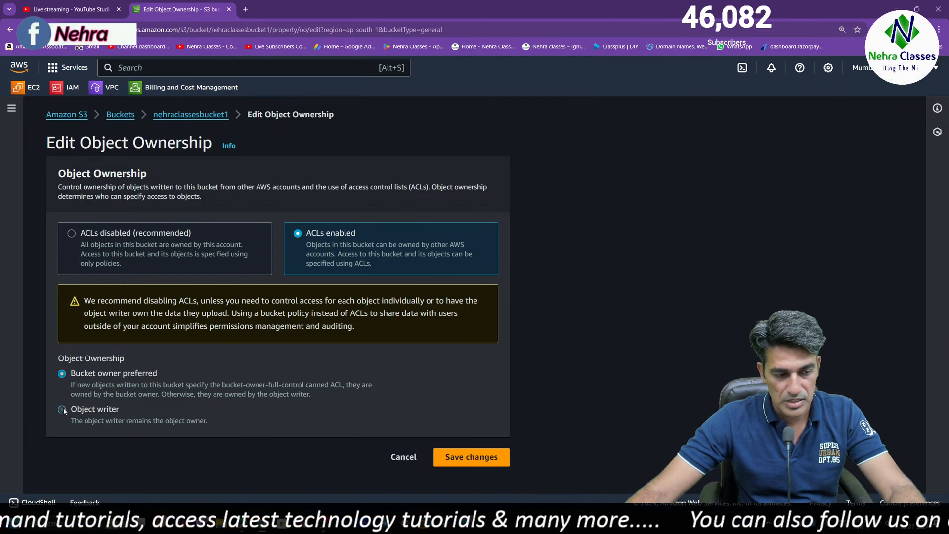
left_click(63, 374)
scroll(371, 453, "down", 1)
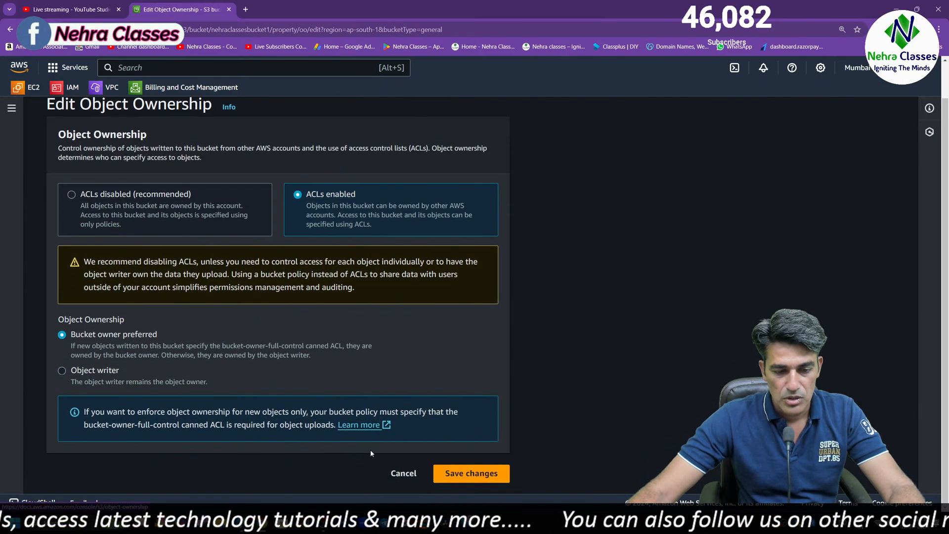
left_click(403, 474)
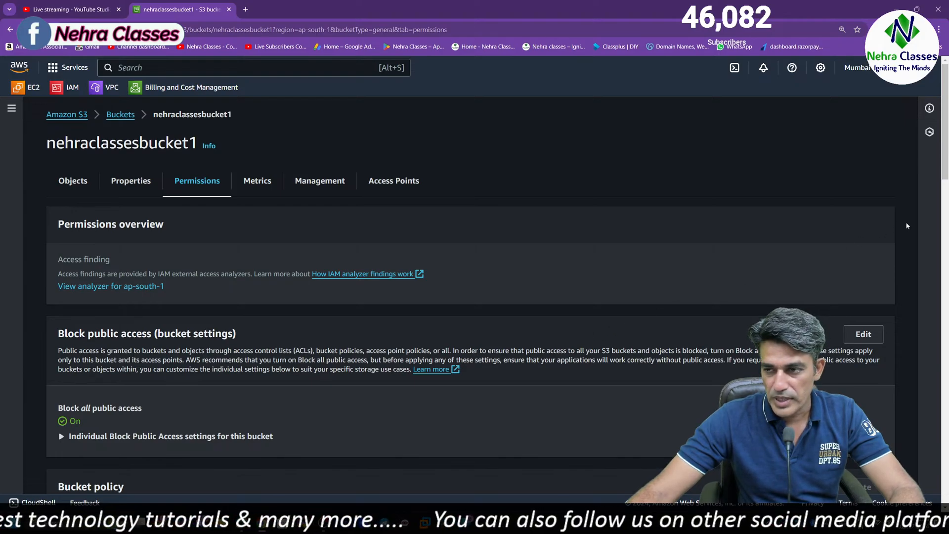
Open the bucket's access control list for editing and review the permissions of each grantee group down to other AWS accounts
left_click_drag(945, 169, 939, 374)
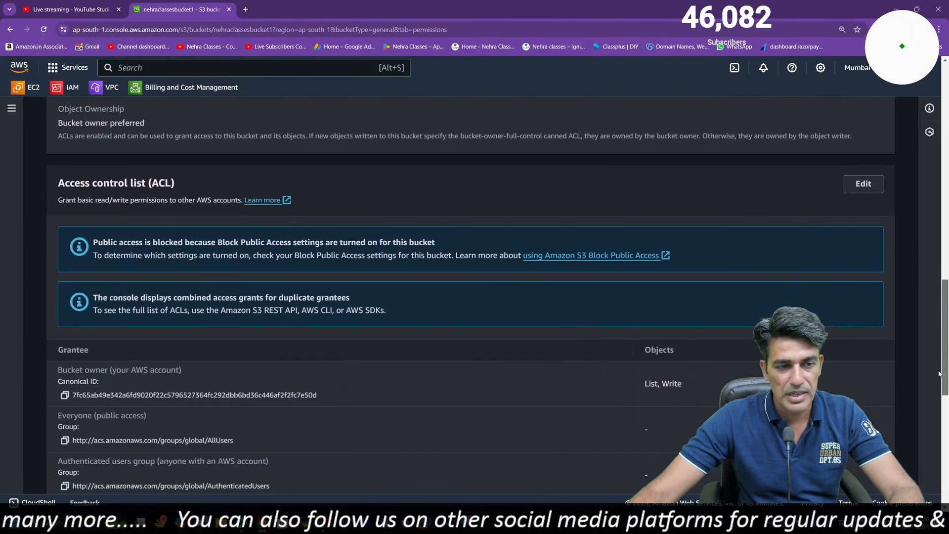
left_click(861, 184)
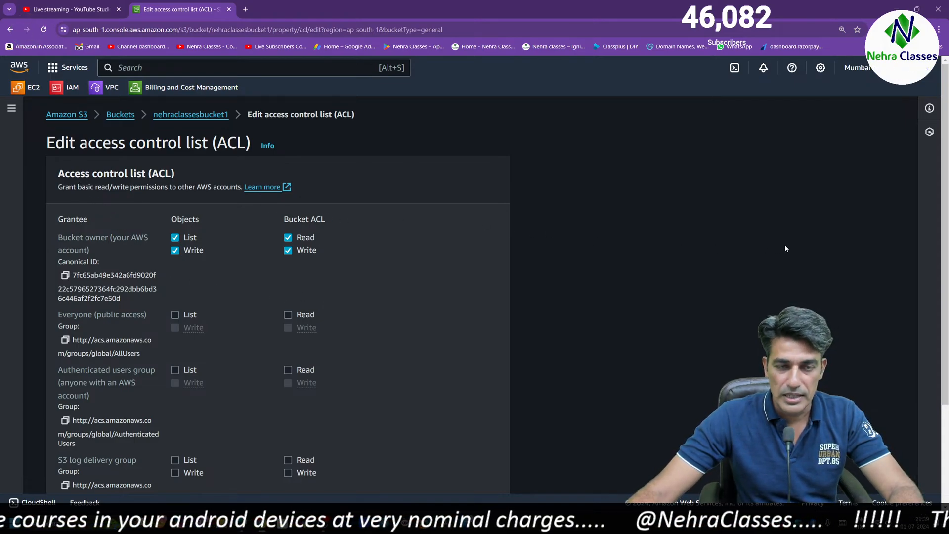
scroll(185, 232, "down", 1)
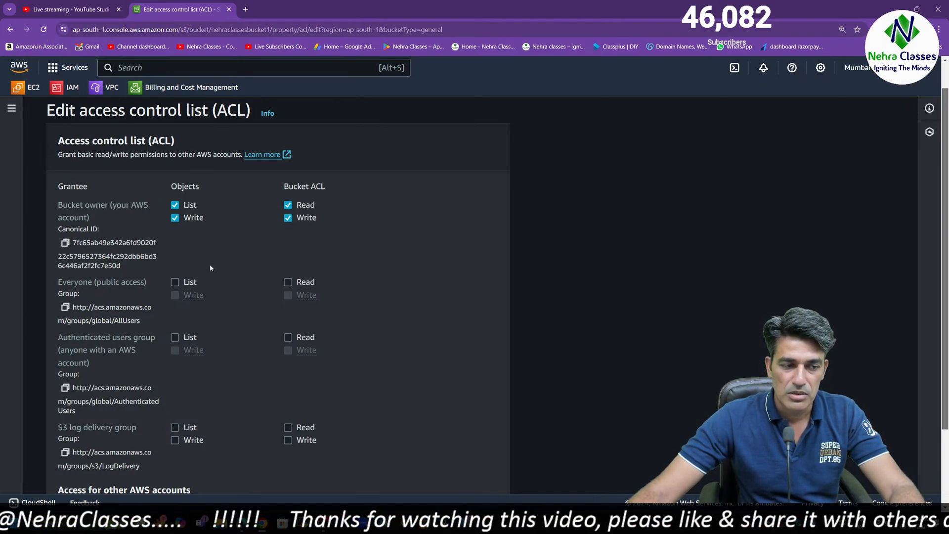
scroll(238, 367, "down", 3)
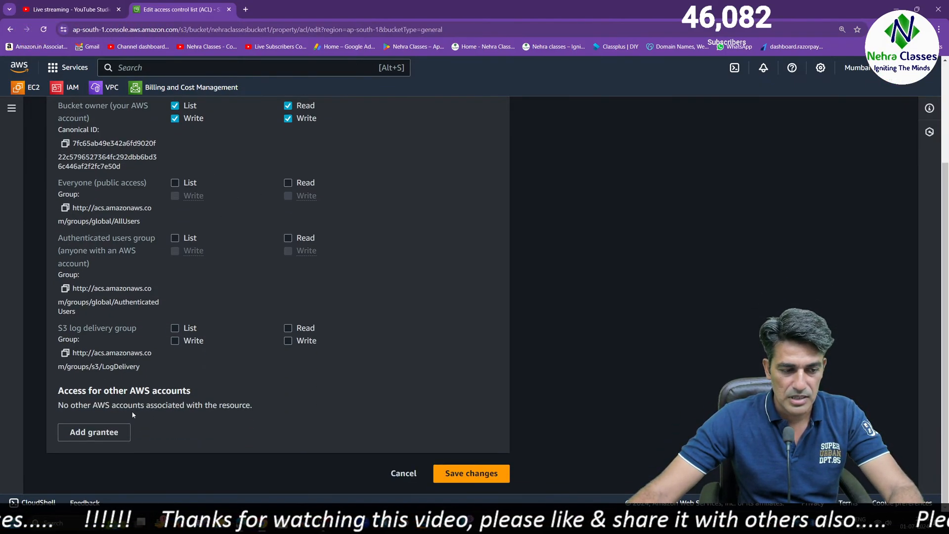
Try adding a grantee for another AWS account with List and Write on objects and Read and Write on the bucket ACL, and cancel
left_click(111, 438)
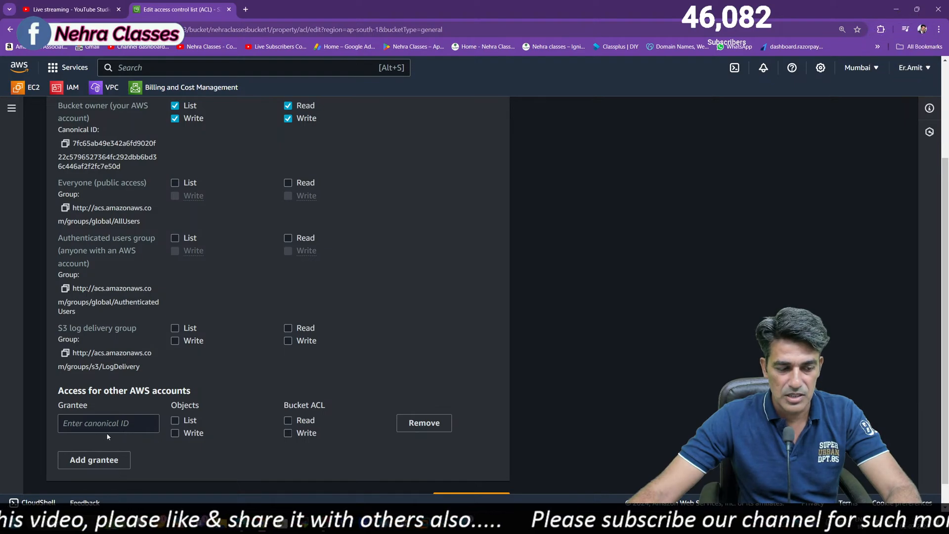
left_click(114, 426)
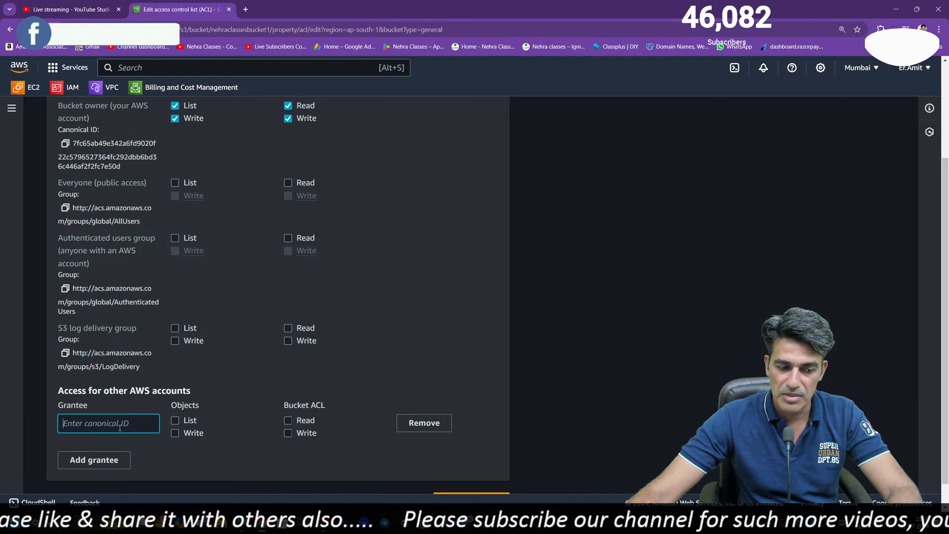
left_click(175, 421)
left_click(176, 434)
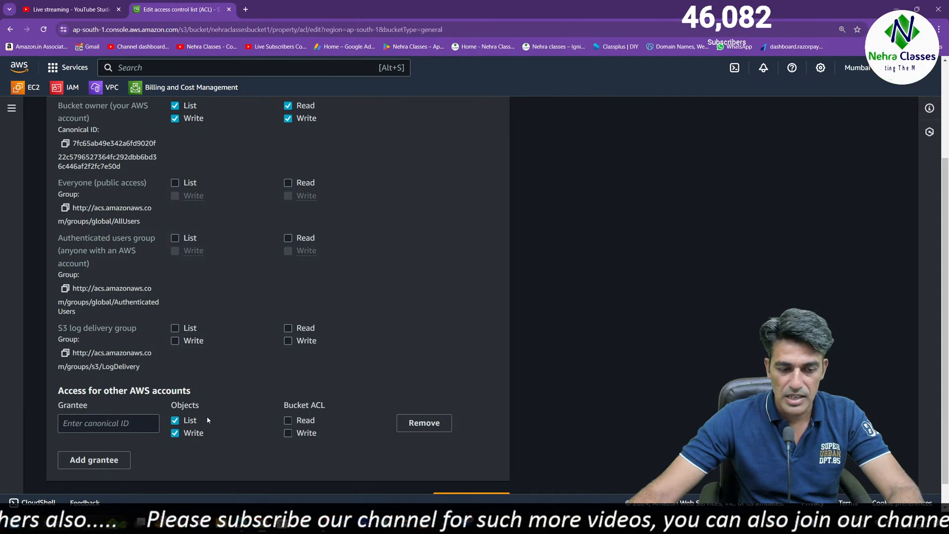
left_click(289, 420)
left_click(288, 433)
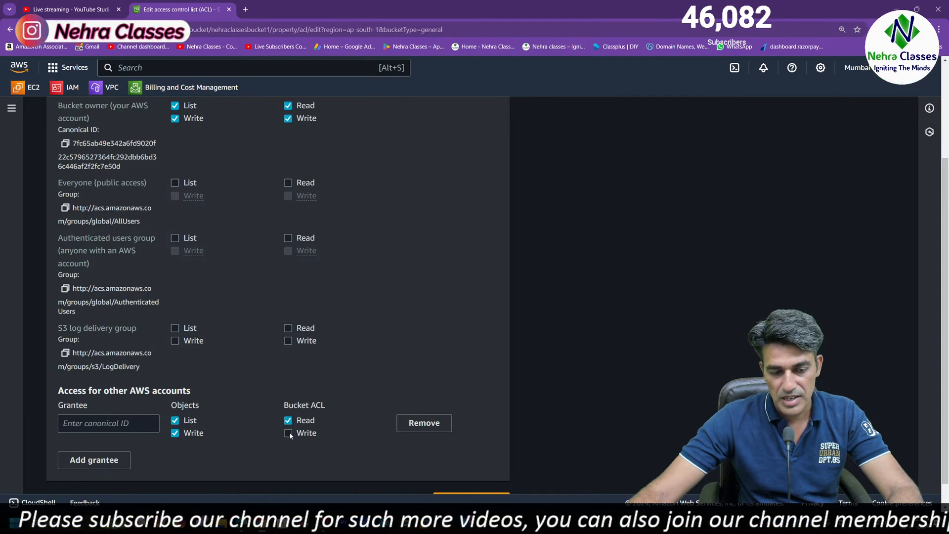
scroll(374, 448, "down", 1)
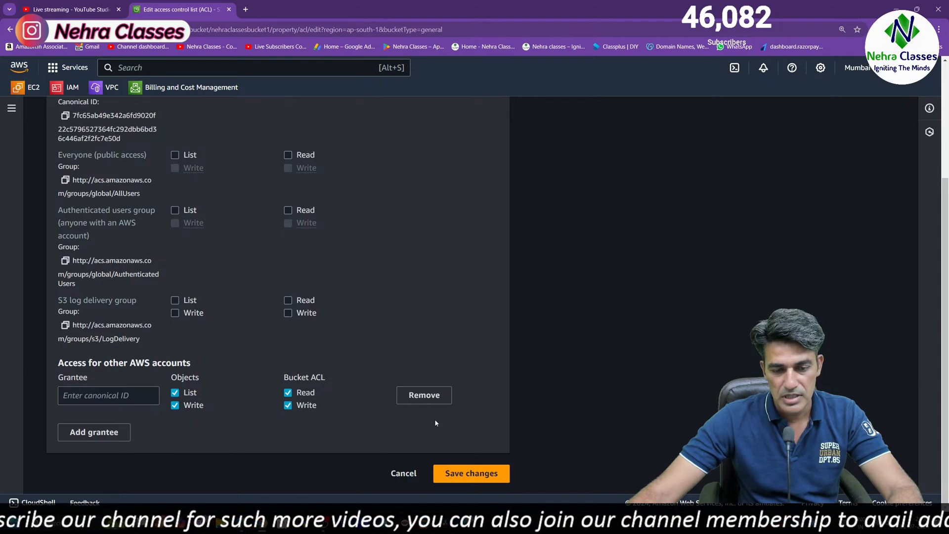
left_click(403, 474)
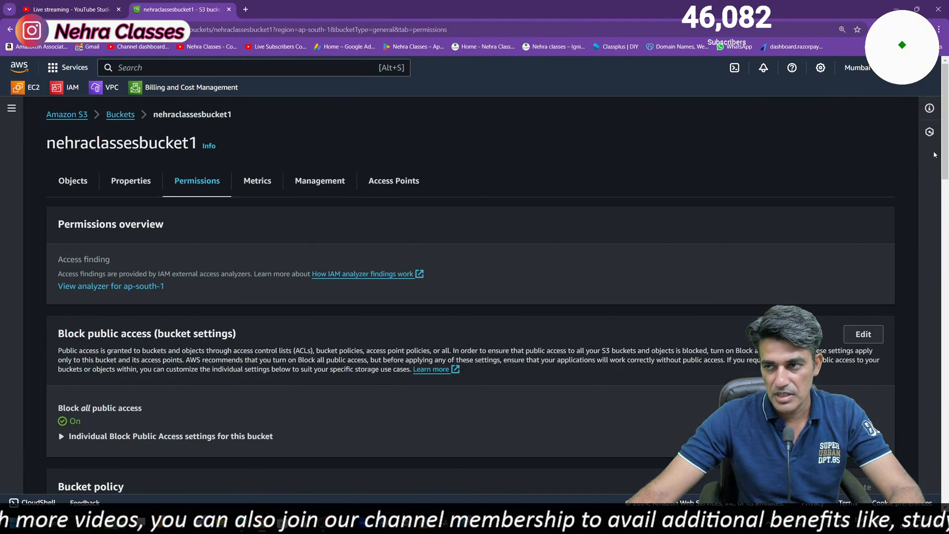
Read the description of the Cross-origin resource sharing (CORS) configuration in the bucket's permissions
left_click_drag(944, 146, 929, 473)
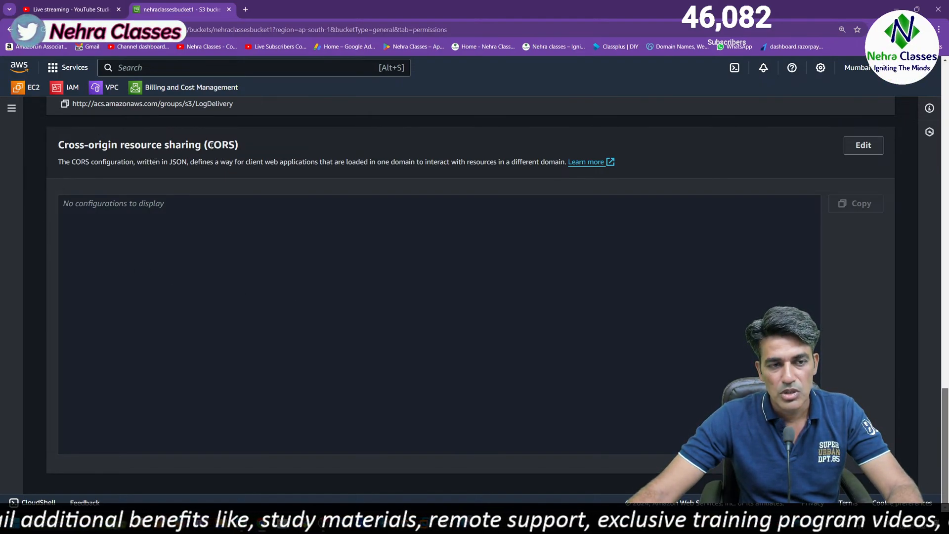
left_click_drag(214, 144, 229, 145)
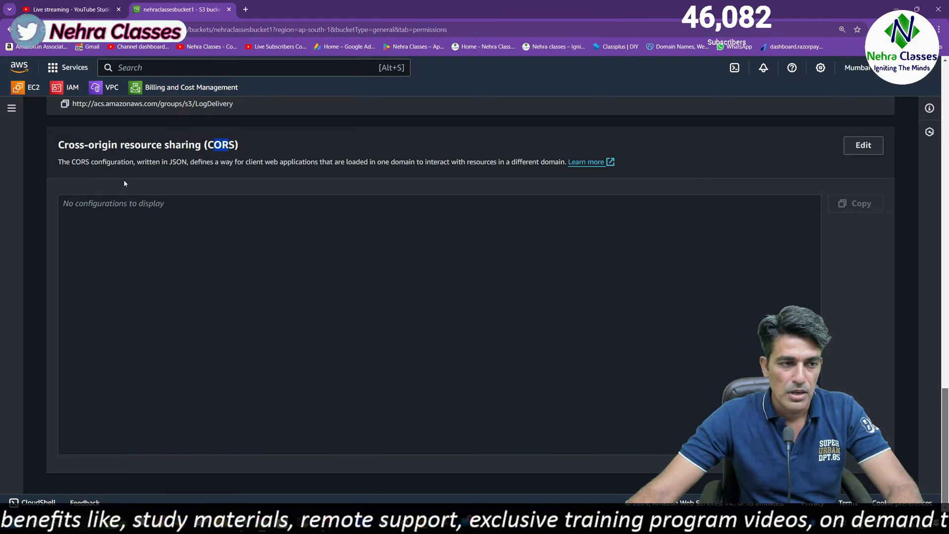
left_click(72, 161)
left_click_drag(72, 161, 231, 169)
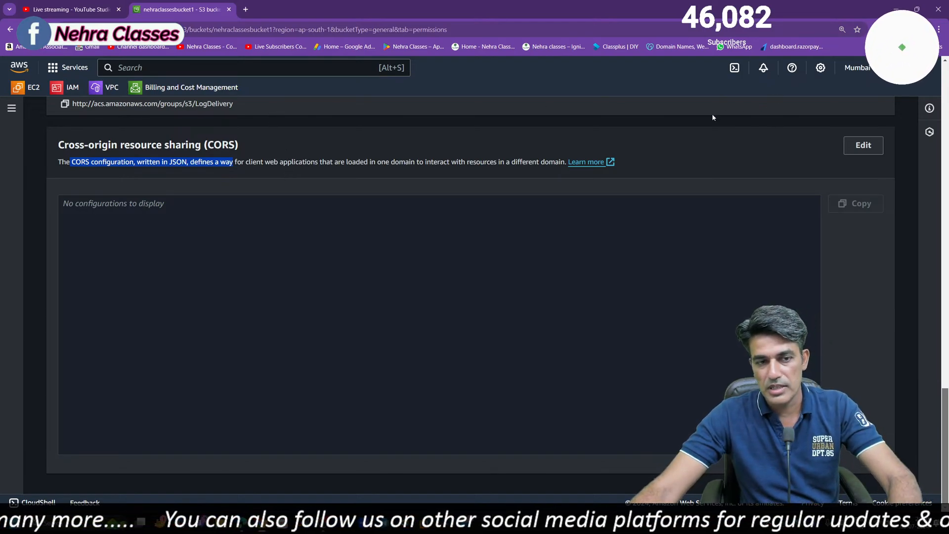
Switch to the Windows desktop and enlarge its icons
left_click(893, 9)
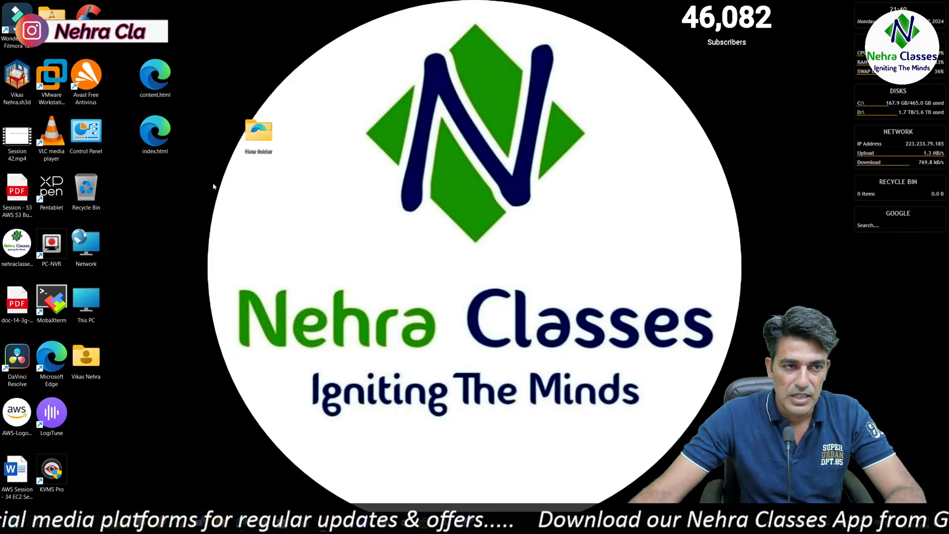
scroll(213, 183, "up", 2)
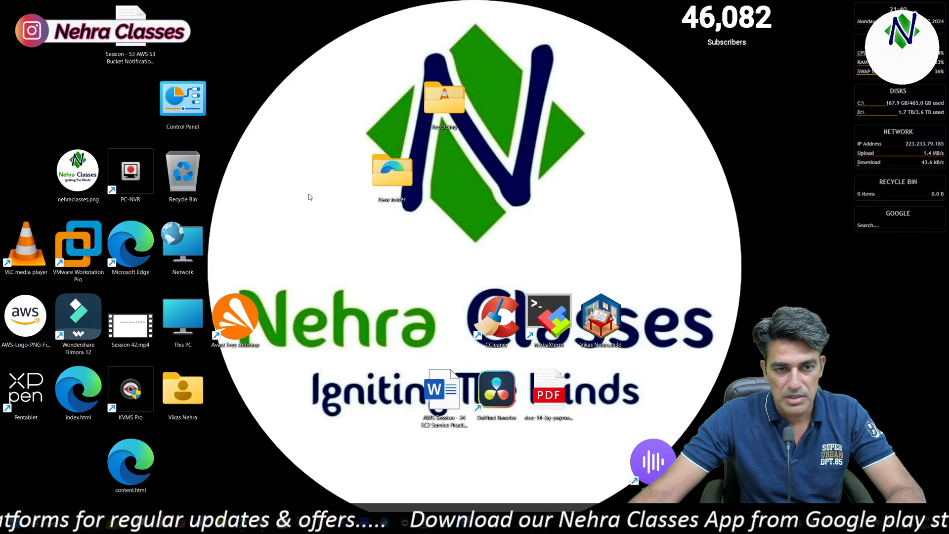
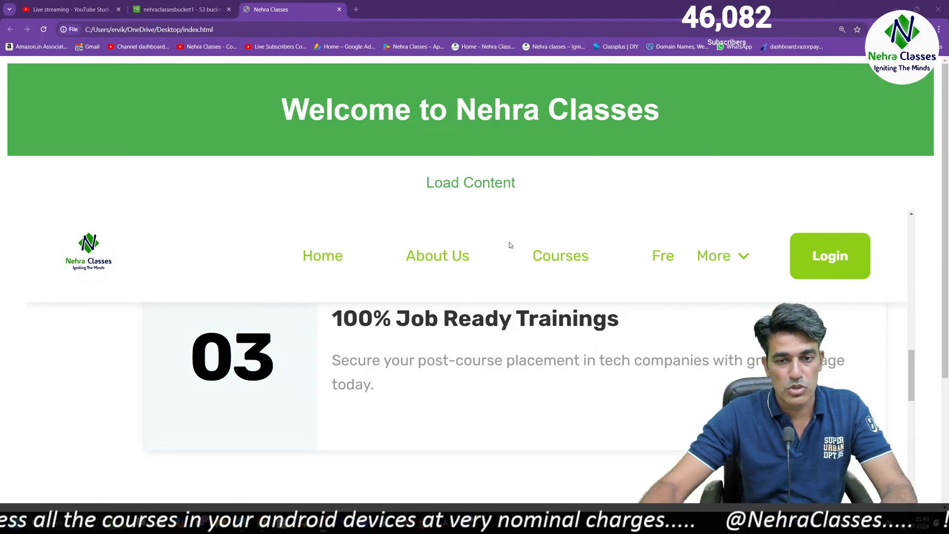
Close the local web page and permanently delete the bucket nehraclassesbucket1, confirming with its name
left_click(339, 9)
scroll(377, 307, "up", 20)
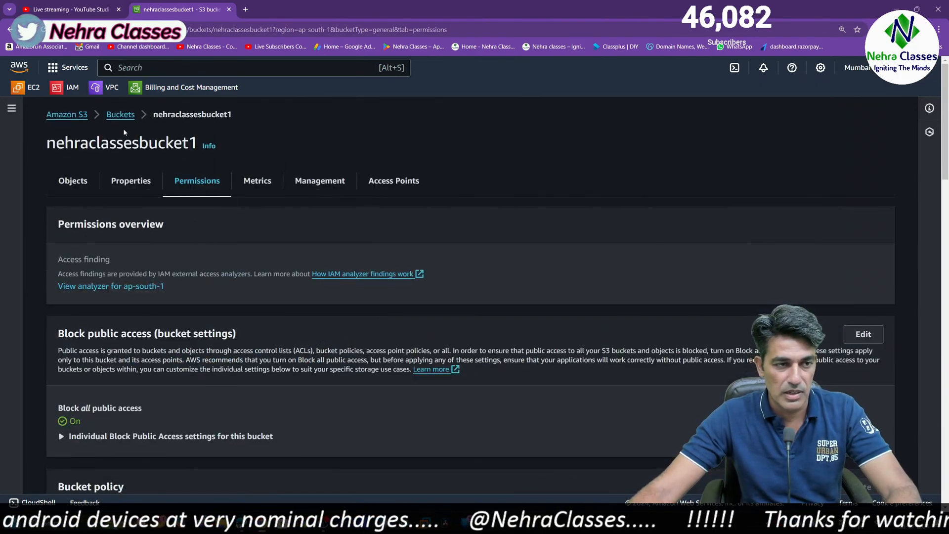
left_click(117, 115)
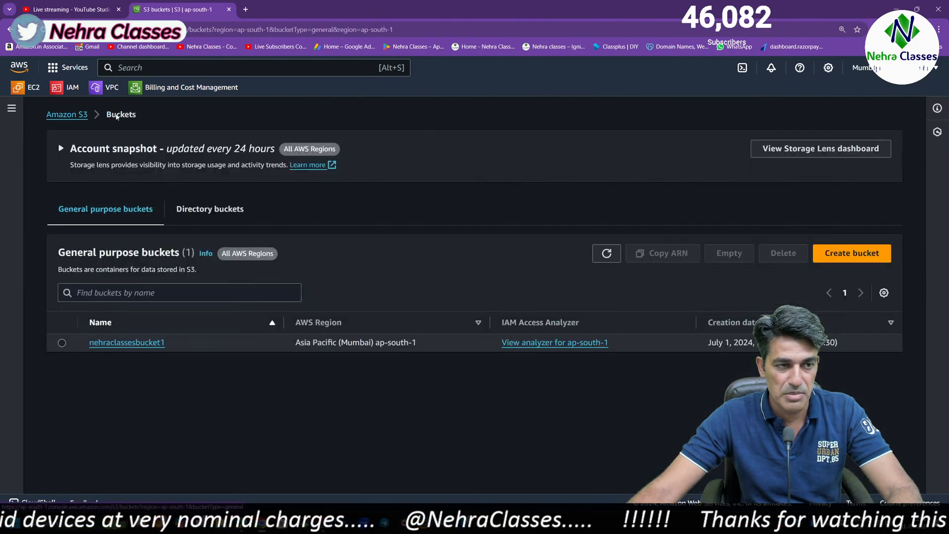
left_click(62, 343)
left_click(770, 261)
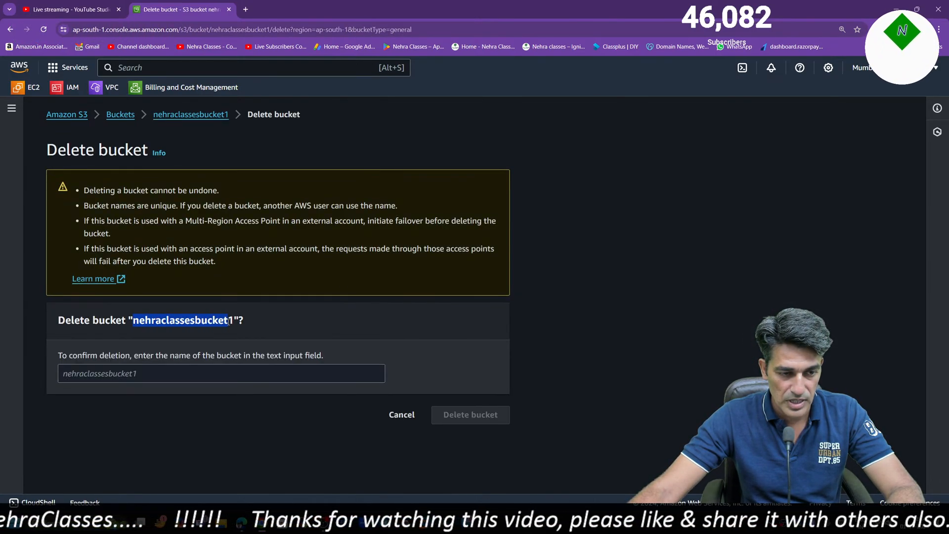
left_click(171, 372)
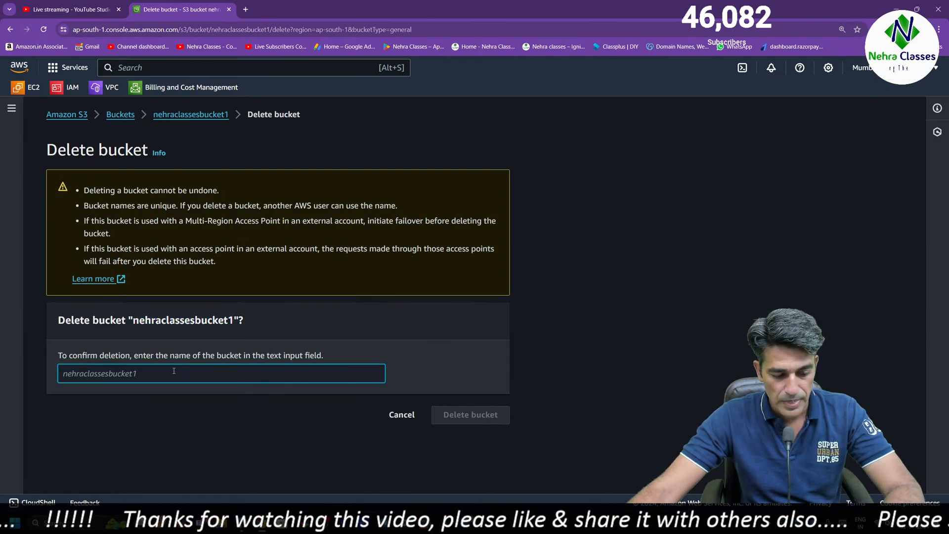
type("nehraclassesbucket1")
left_click(451, 410)
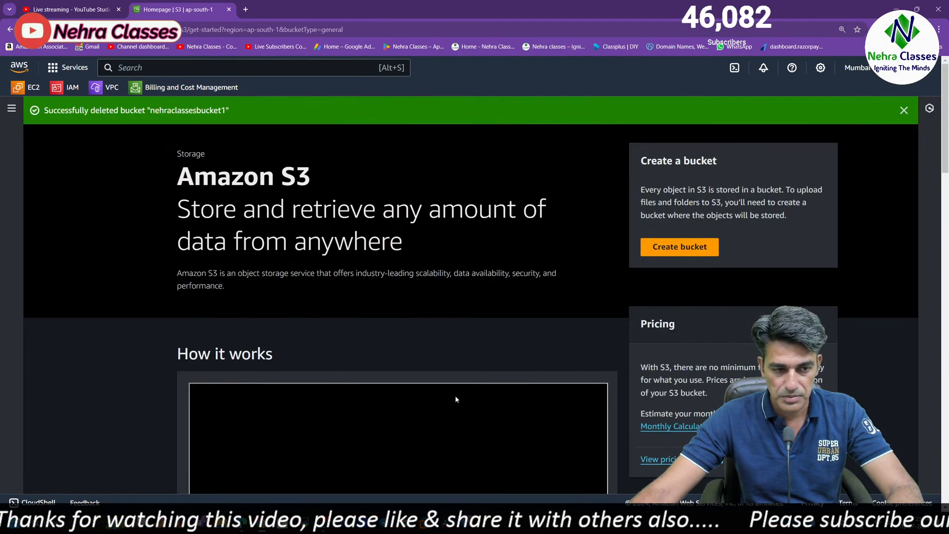
Start a new bucket named nehraclassesbkt1 and set its object ownership to ACLs enabled
left_click(685, 249)
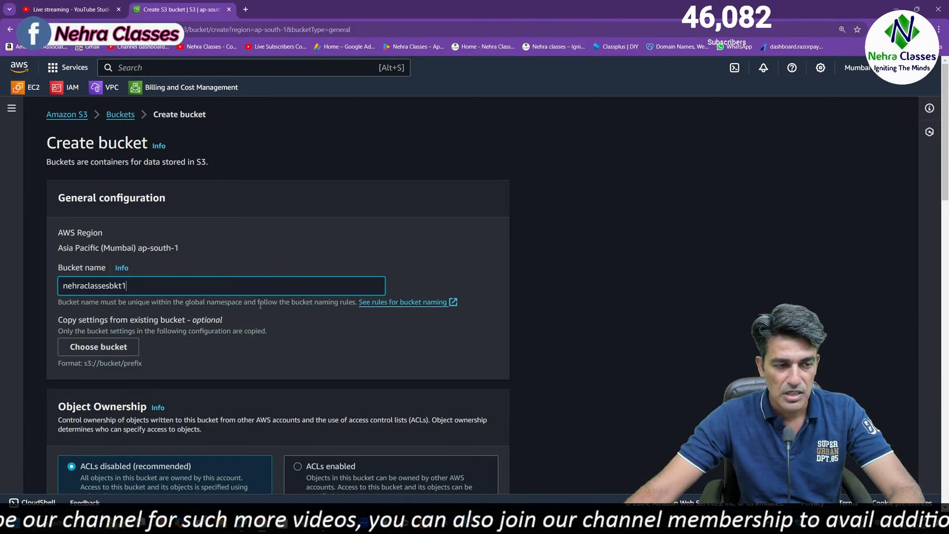
scroll(932, 179, "down", 4)
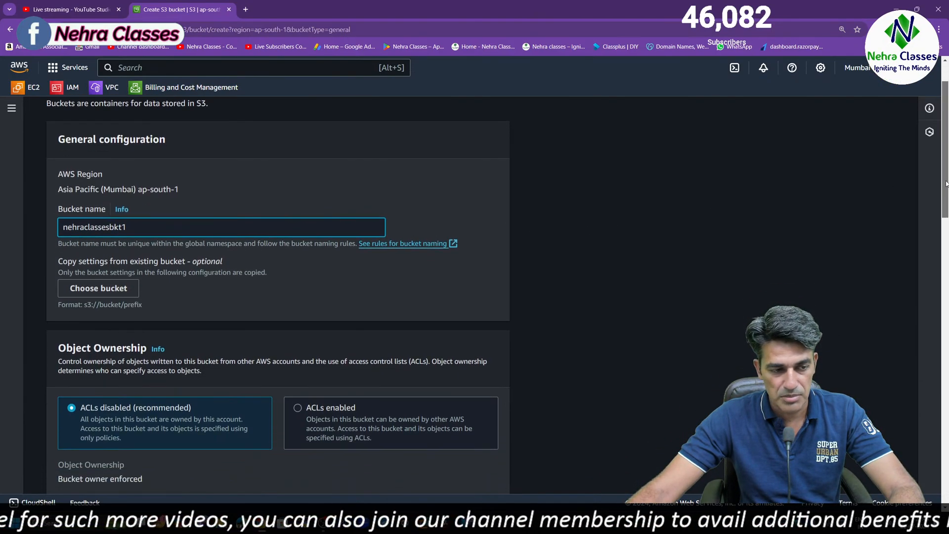
scroll(278, 296, "down", 1)
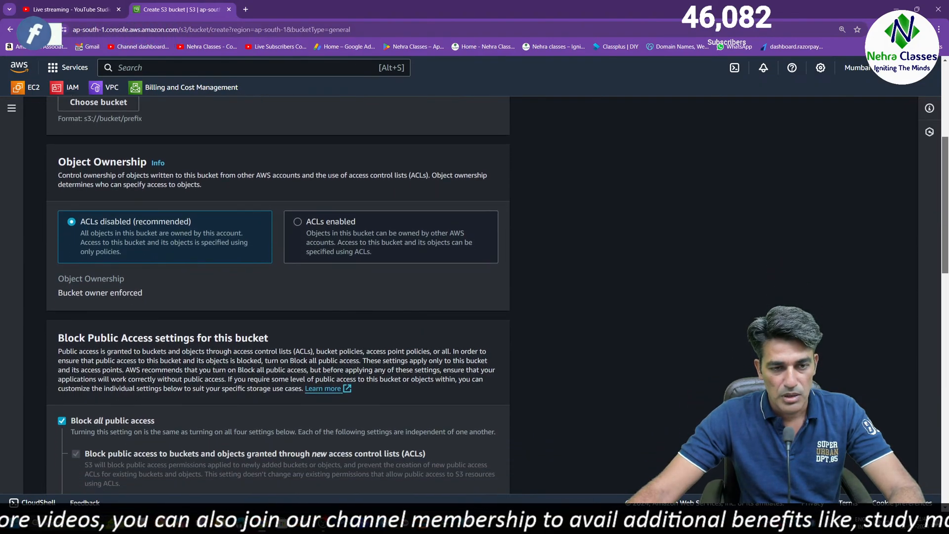
scroll(277, 297, "down", 1)
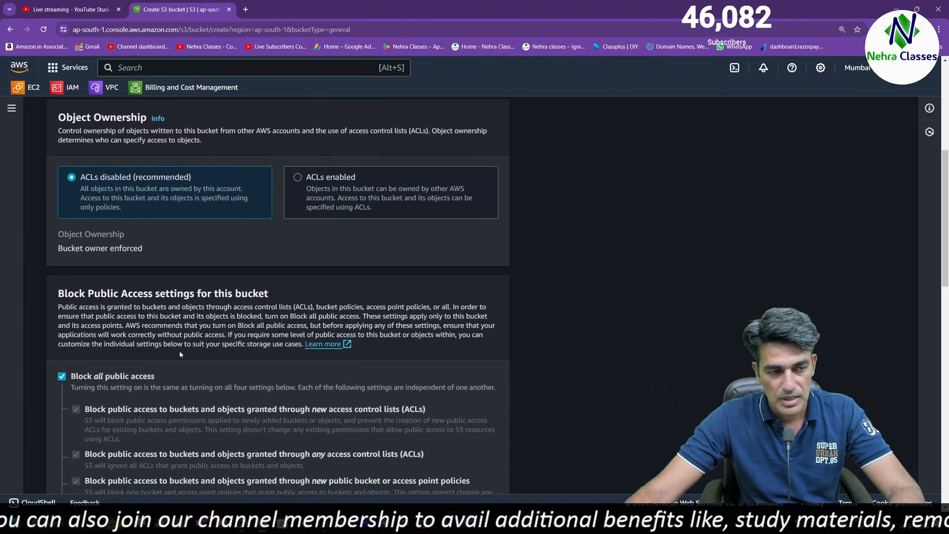
left_click(298, 177)
Turn off Block all public access for the new bucket, acknowledge the public access warning, and create the bucket
scroll(119, 385, "down", 10)
scroll(119, 385, "up", 6)
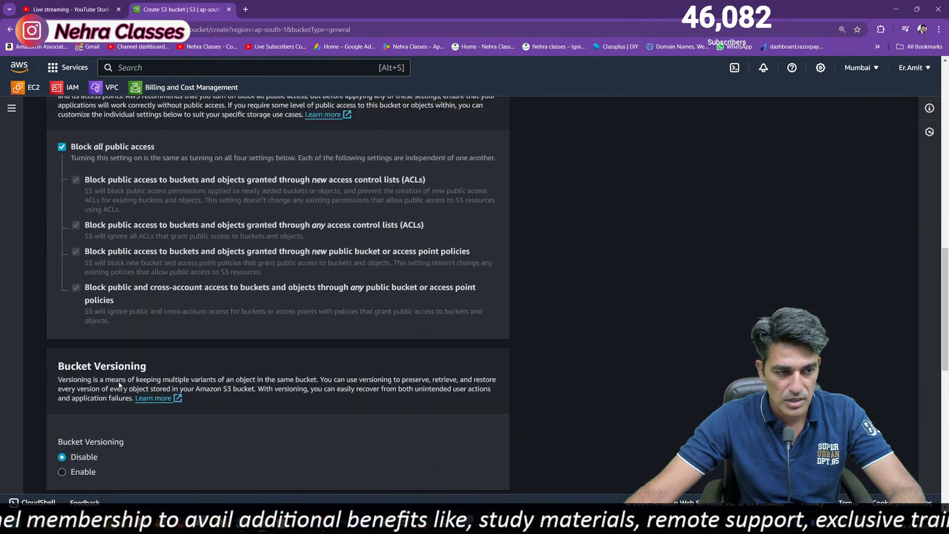
left_click(61, 148)
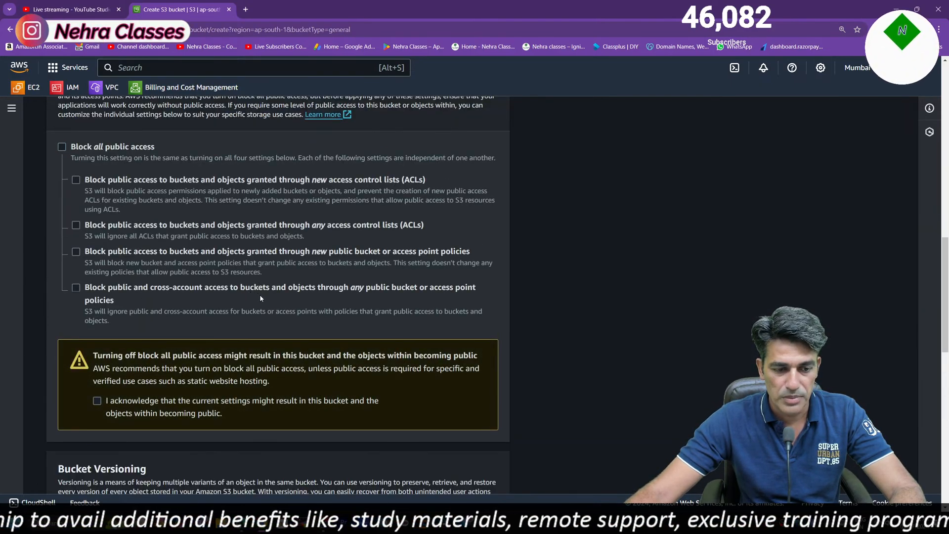
left_click(98, 401)
scroll(310, 396, "down", 10)
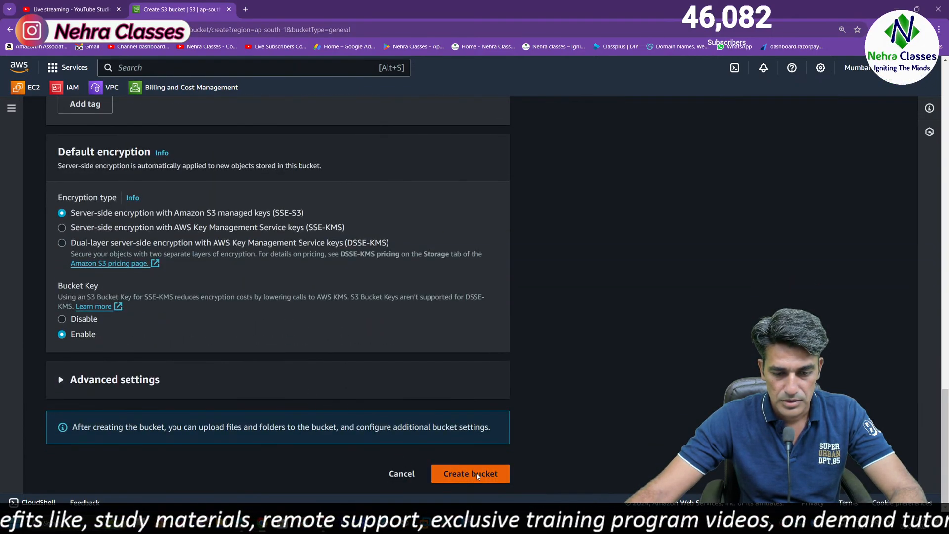
left_click(477, 476)
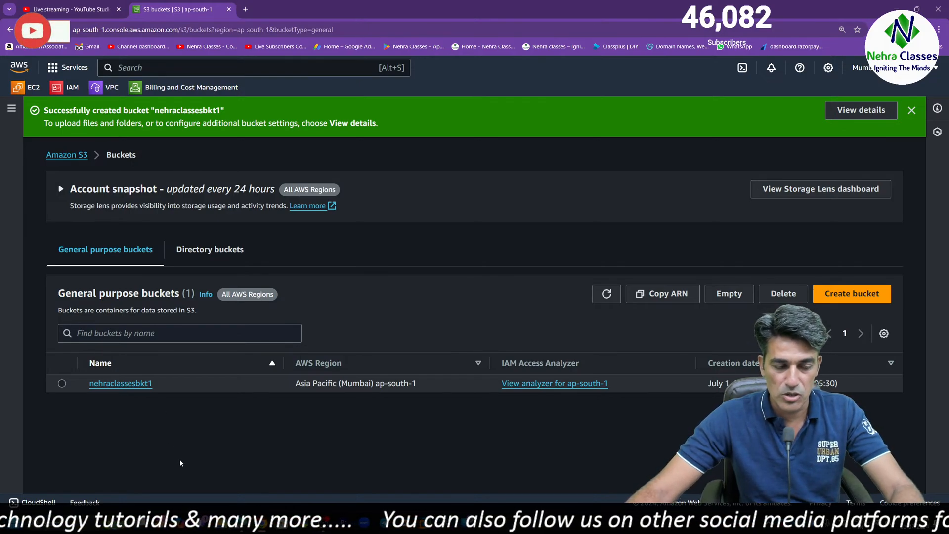
Open the bucket nehraclassesbkt1 from the bucket list and start an upload to it
left_click(939, 29)
left_click(915, 204)
left_click(526, 265)
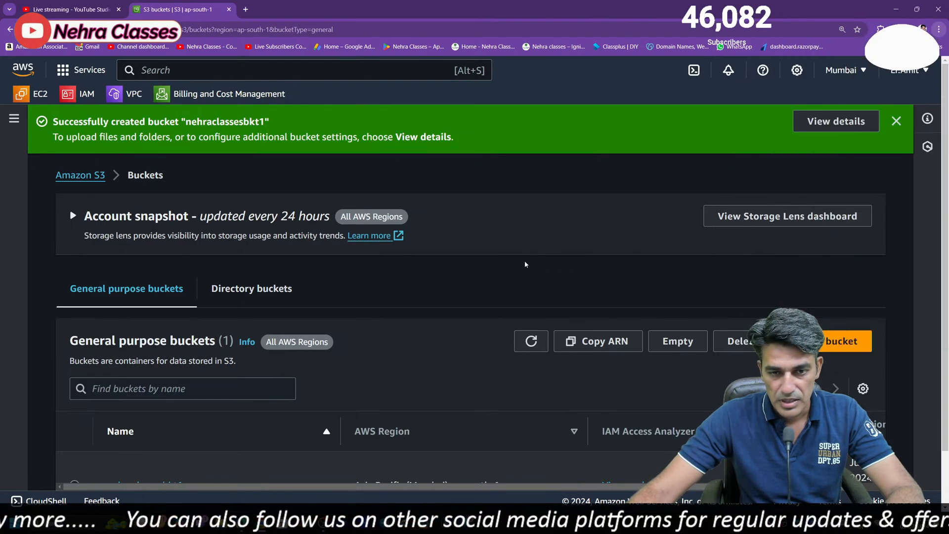
scroll(525, 265, "down", 1)
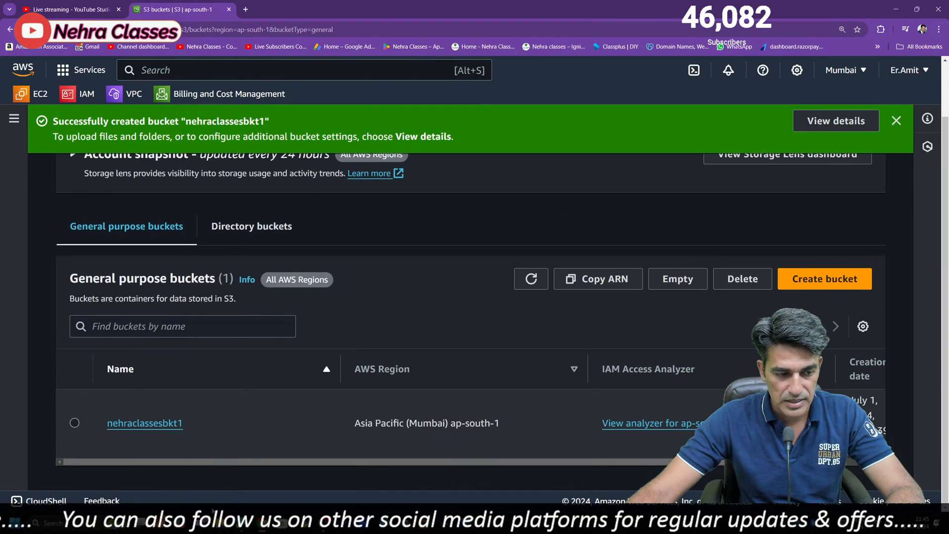
left_click(172, 423)
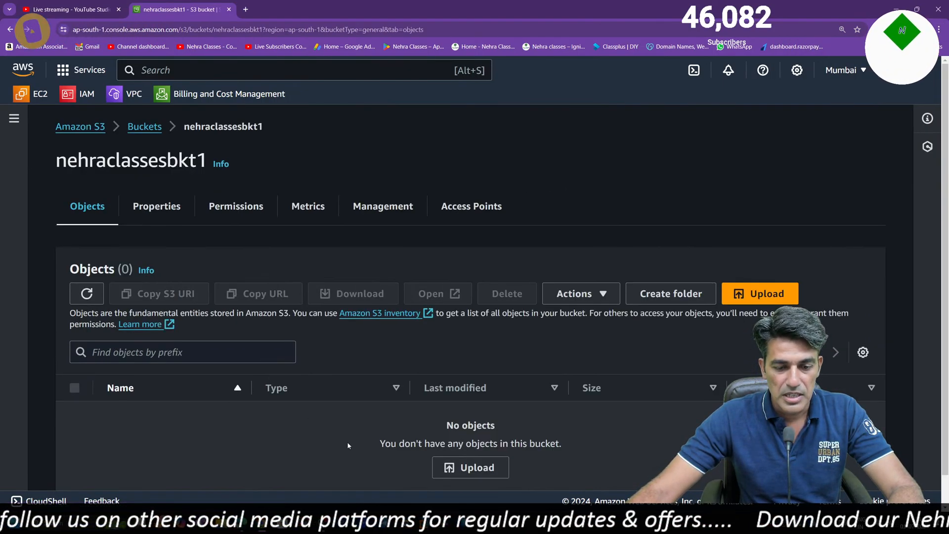
left_click(493, 466)
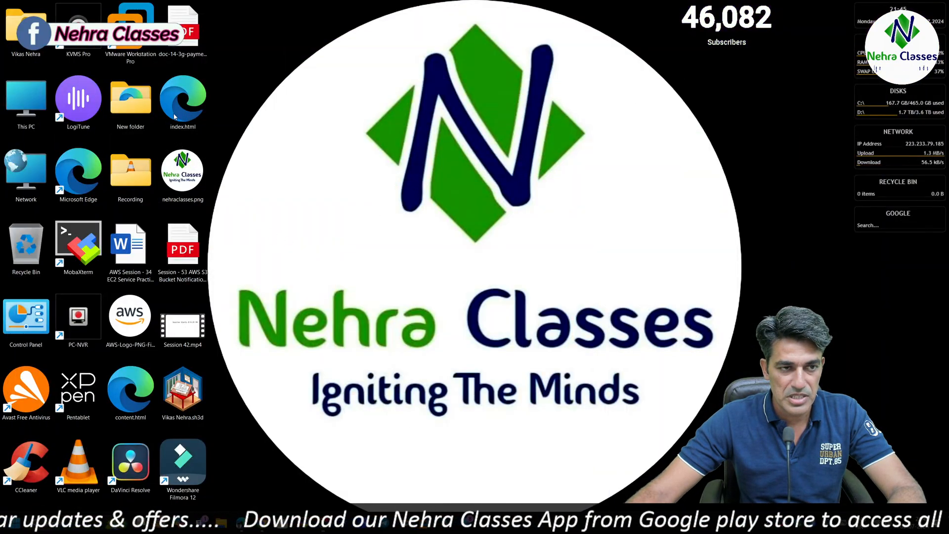
Open the desktop's index.html in Notepad, replace the website URL in the link's loadContent call with content.html, and save and close it
right_click(174, 116)
mouse_move(241, 167)
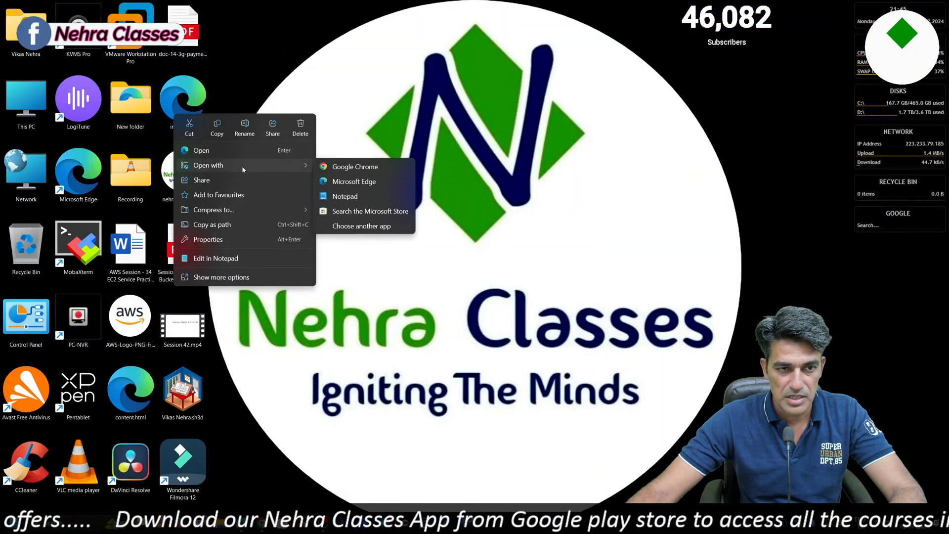
left_click(363, 197)
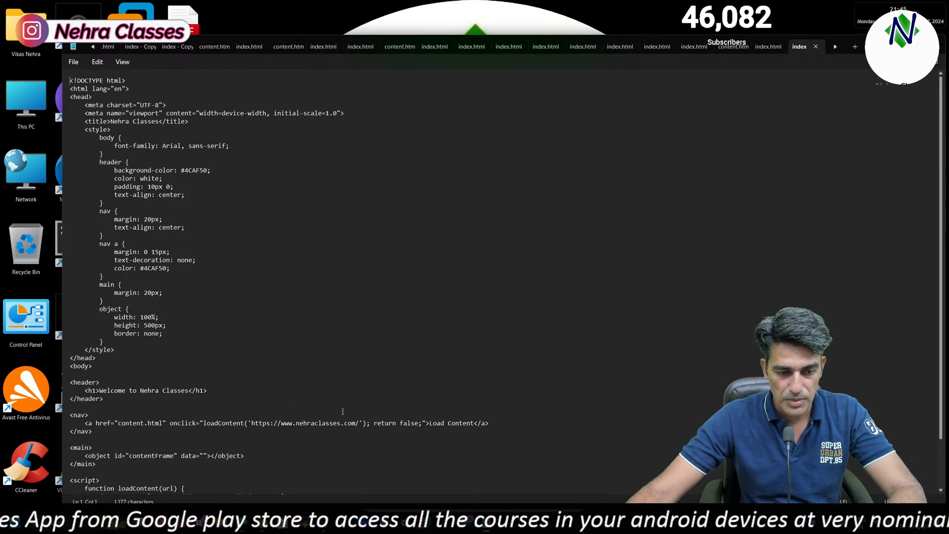
scroll(354, 383, "up", 4)
scroll(455, 351, "down", 6)
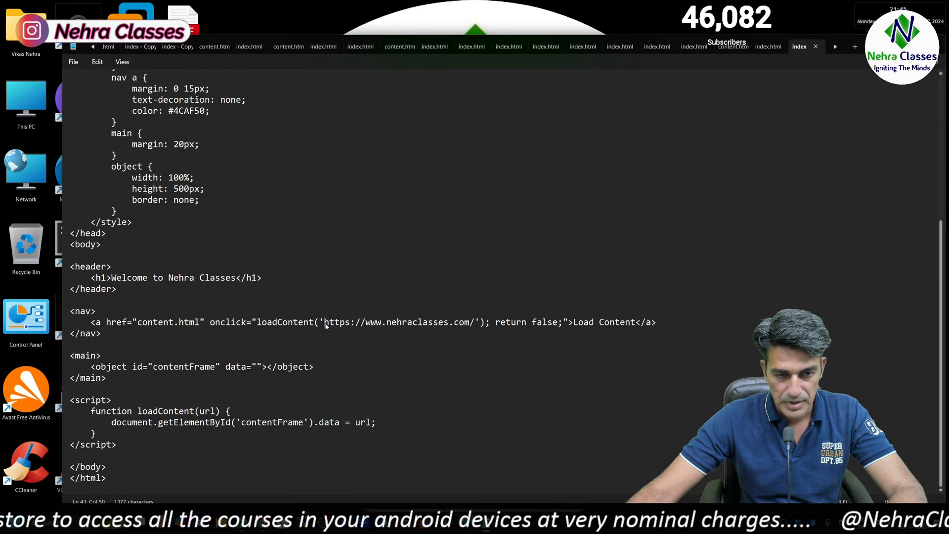
type("co")
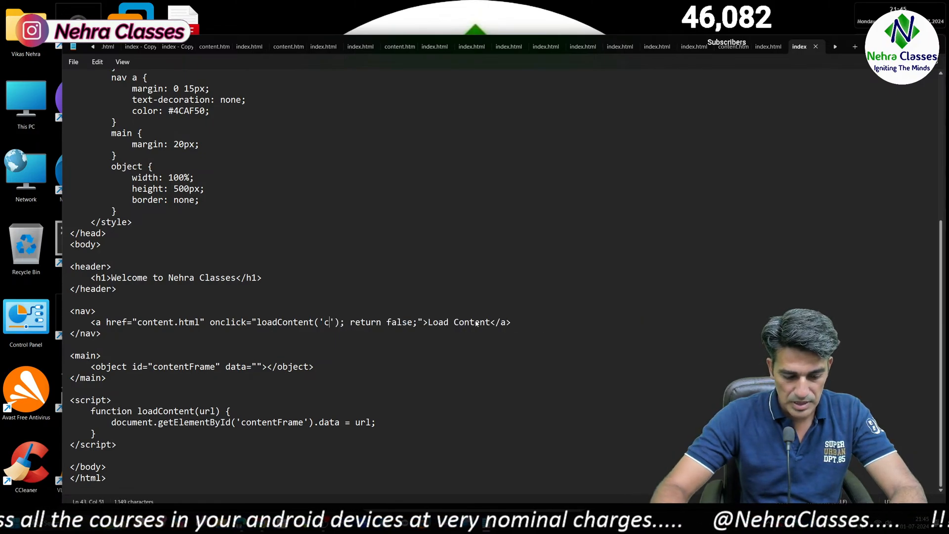
type("ntent")
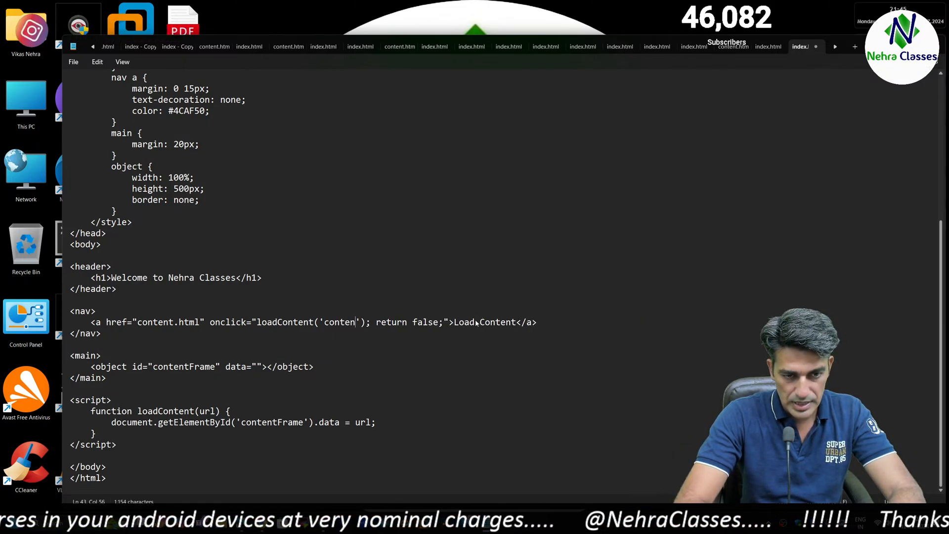
type(".html")
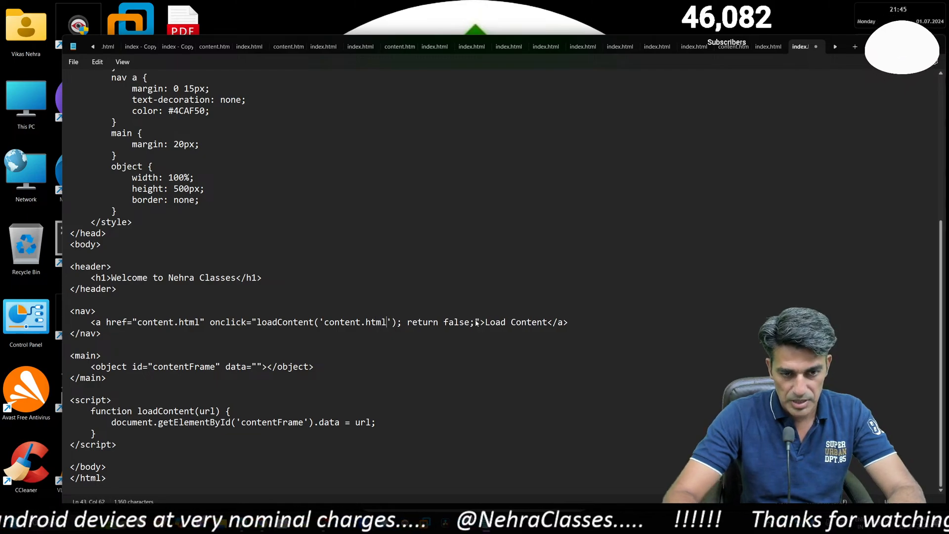
left_click(935, 42)
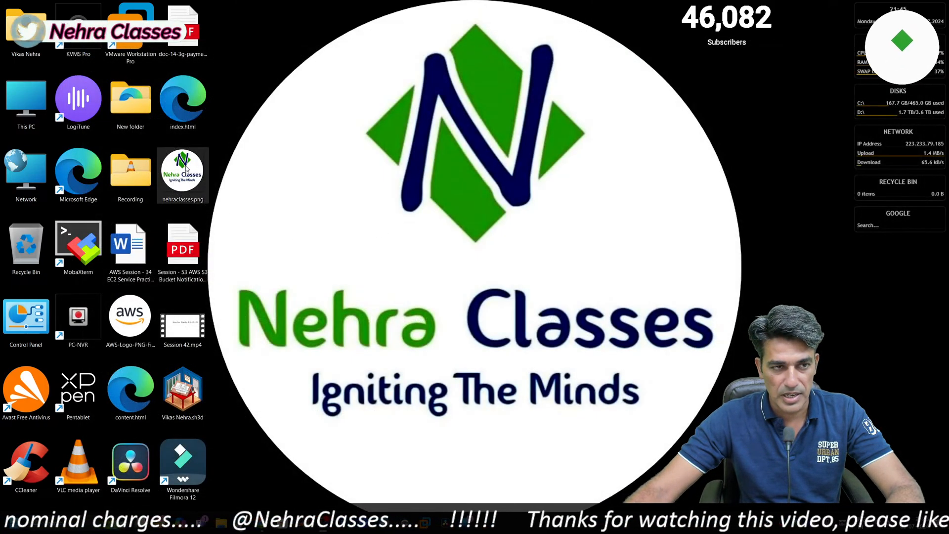
Open index.html in Google Chrome, test its Load Content link, and close the page
right_click(189, 105)
mouse_move(260, 157)
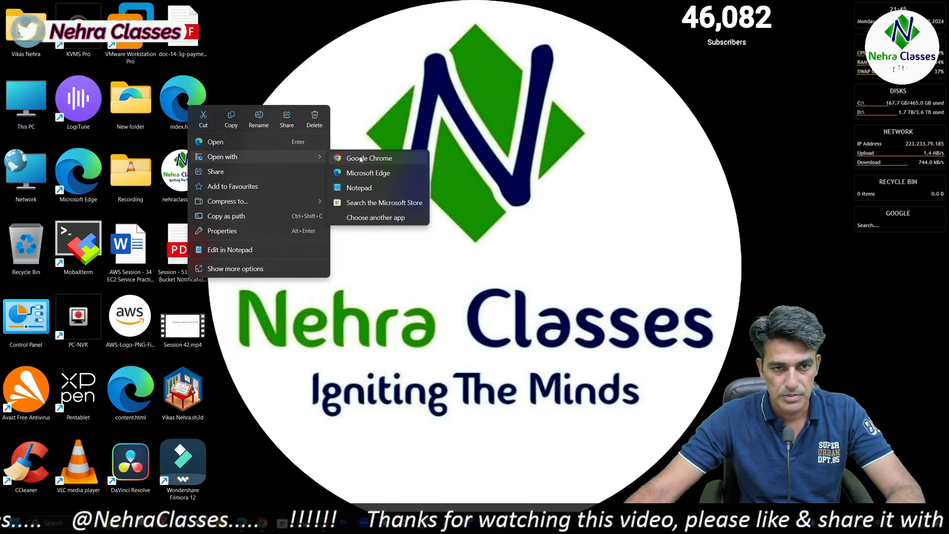
left_click(360, 156)
left_click(472, 192)
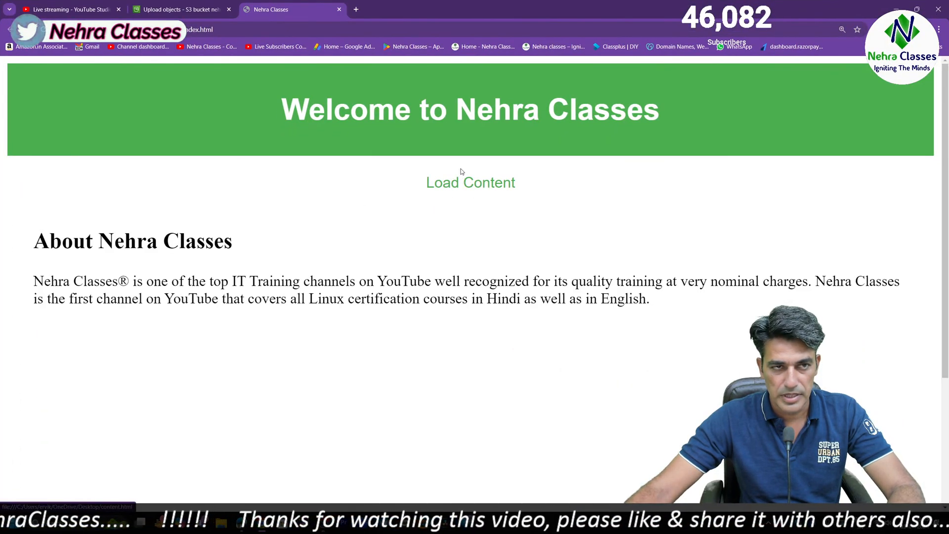
left_click(339, 10)
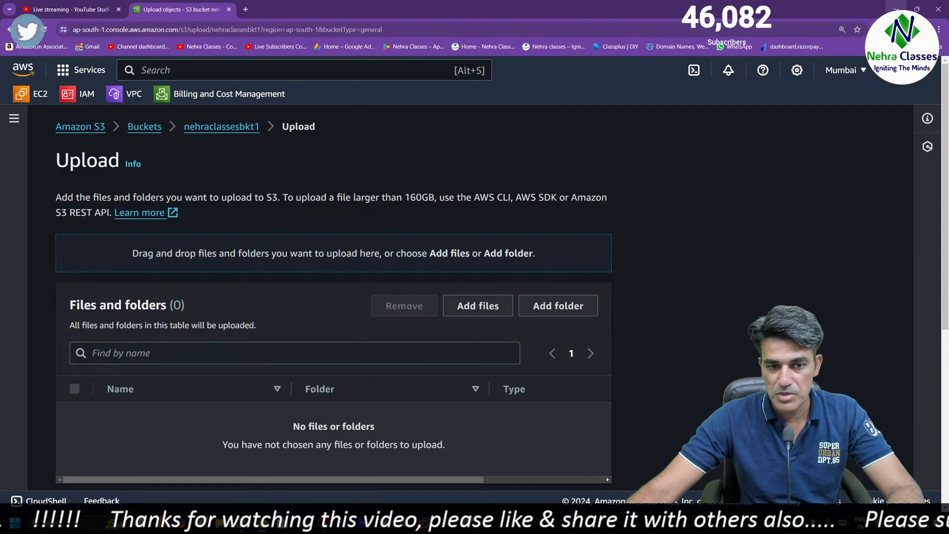
Add index.html and content.html from the desktop to the upload and upload them to the bucket
left_click(478, 305)
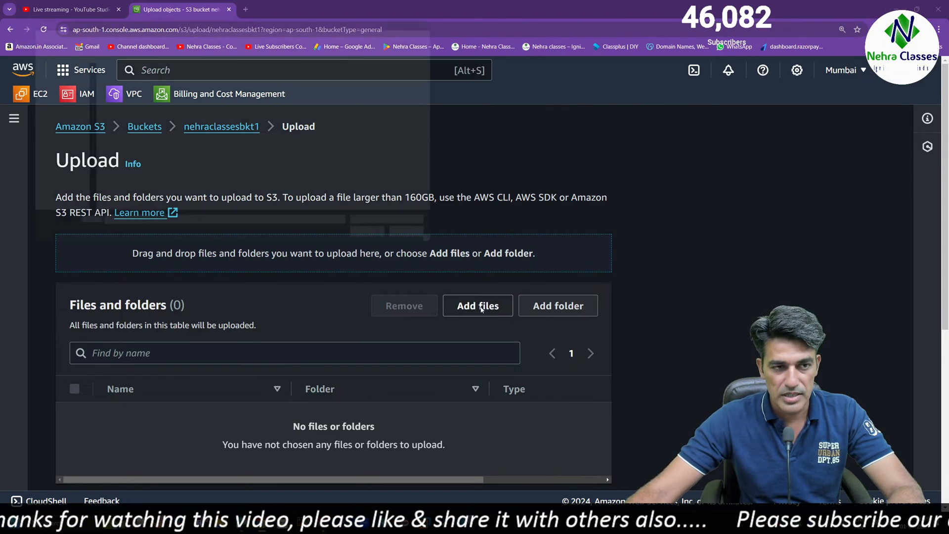
left_click(108, 82)
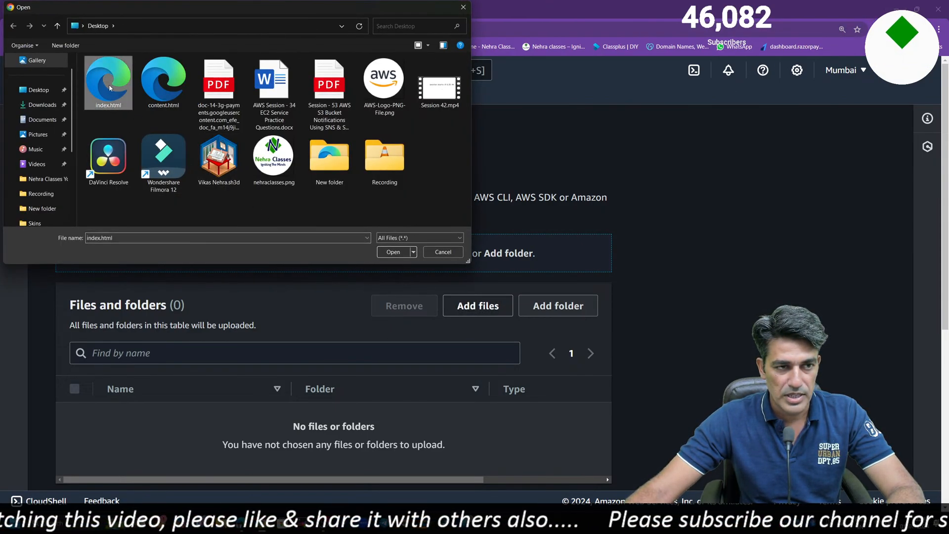
left_click(159, 85, "ctrl")
left_click(393, 251)
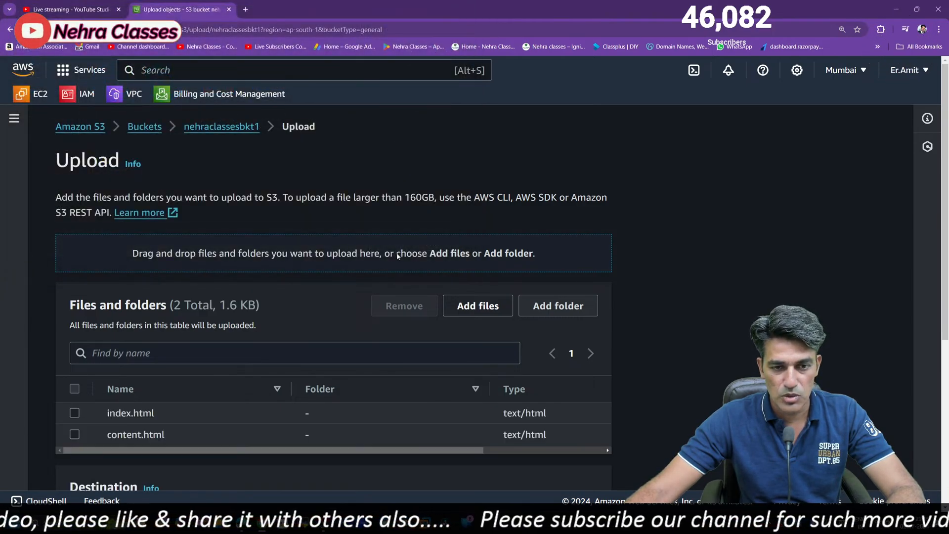
scroll(531, 367, "down", 5)
left_click(563, 467)
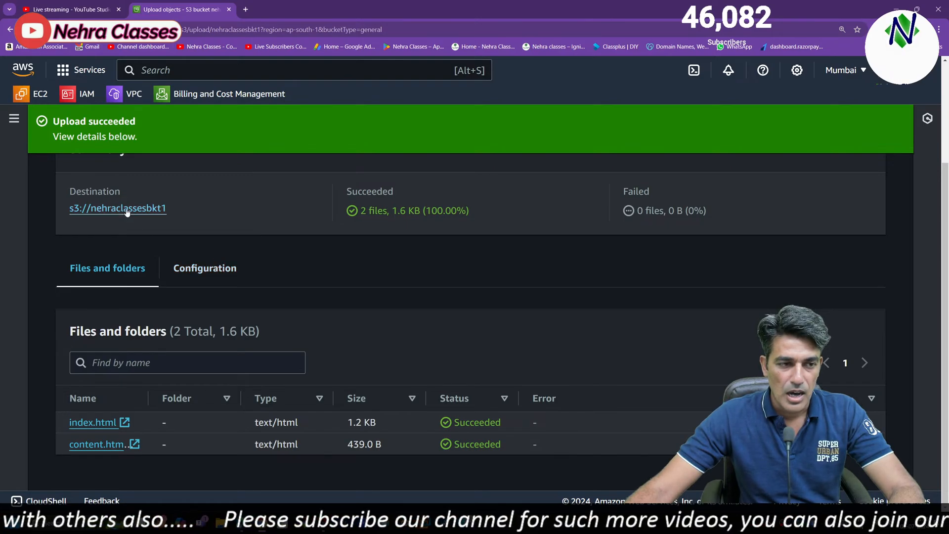
Return to the bucket and make both uploaded objects, content.html and index.html, public using ACL
left_click(127, 212)
left_click(74, 388)
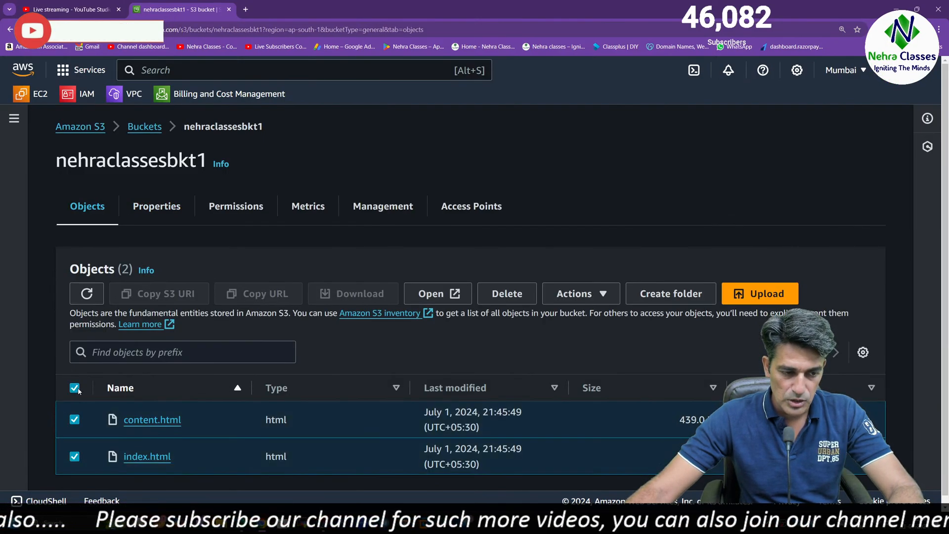
left_click(591, 296)
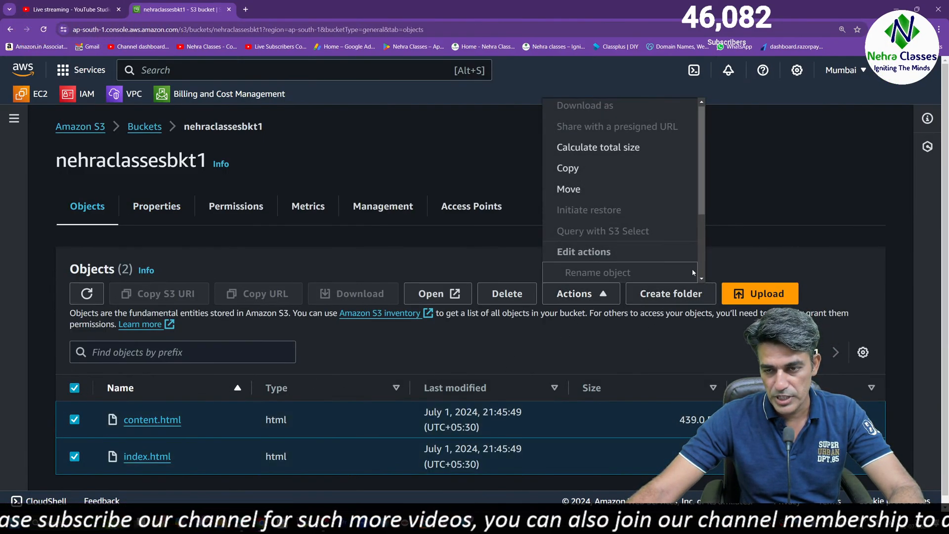
left_click_drag(702, 192, 700, 285)
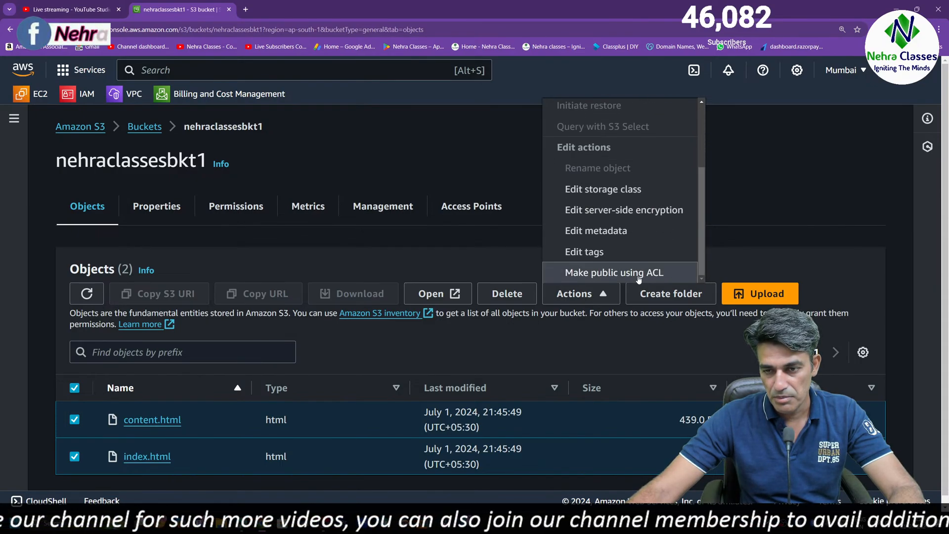
left_click(601, 273)
left_click(578, 442)
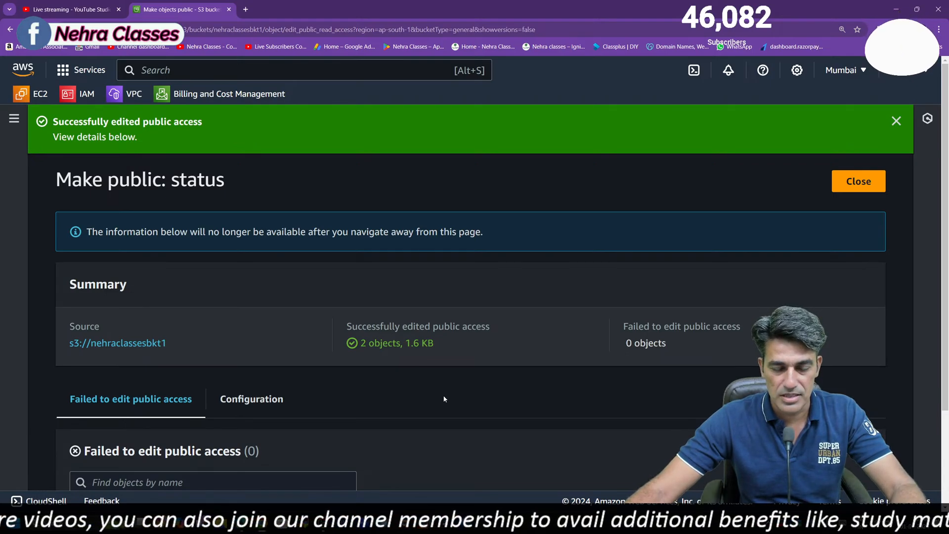
Return to the nehraclassesbkt1 bucket and open its static website hosting settings for editing
scroll(445, 393, "down", 3)
scroll(398, 331, "up", 3)
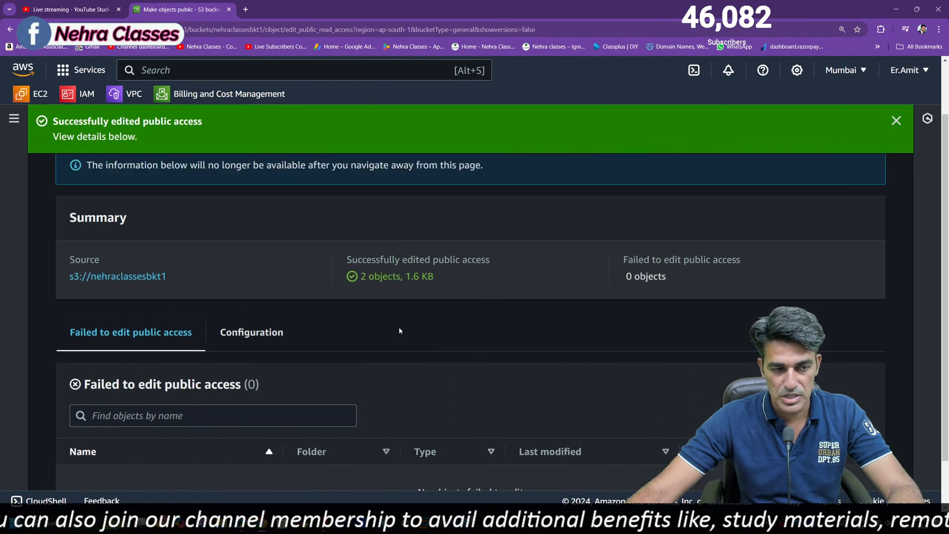
left_click(135, 343)
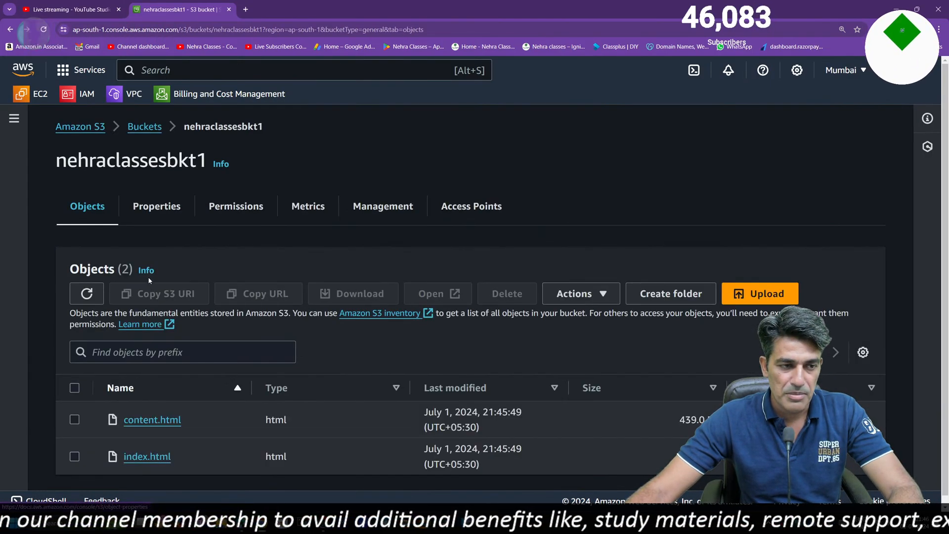
left_click(156, 206)
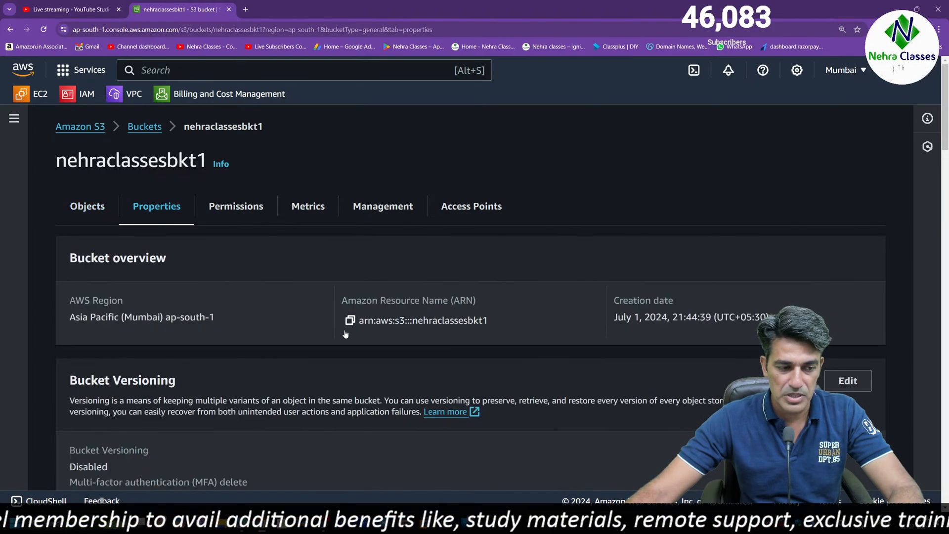
scroll(231, 259, "down", 20)
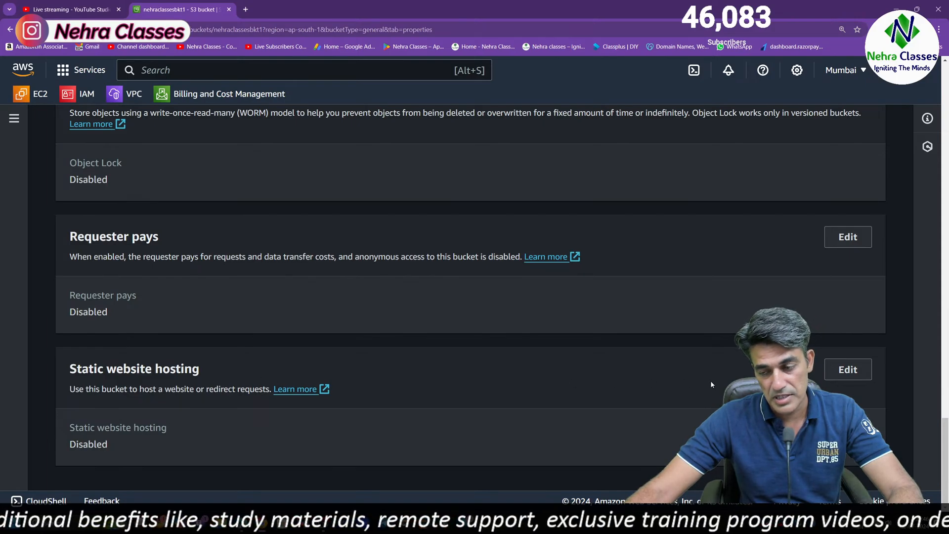
left_click(848, 370)
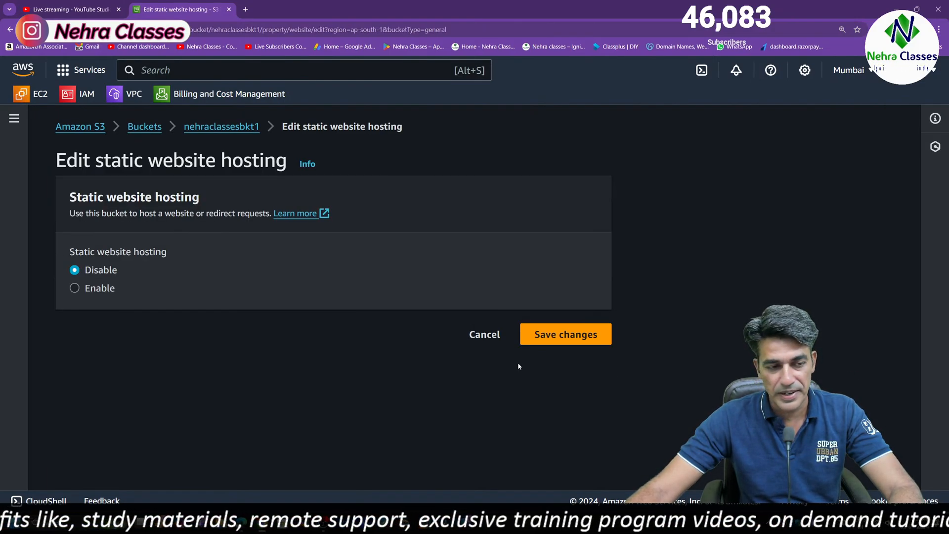
Enable static website hosting for the bucket with index.html as the index document, and save the changes
left_click(74, 289)
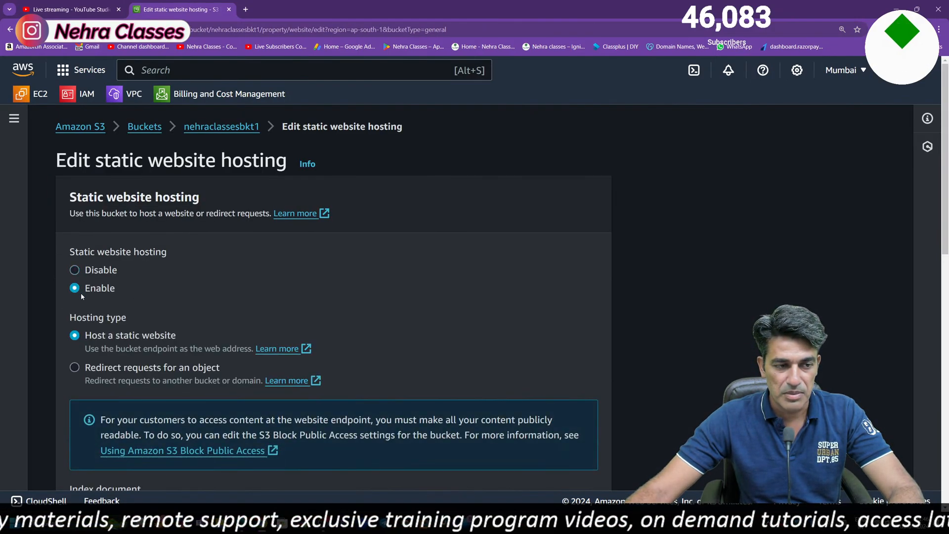
scroll(339, 340, "down", 7)
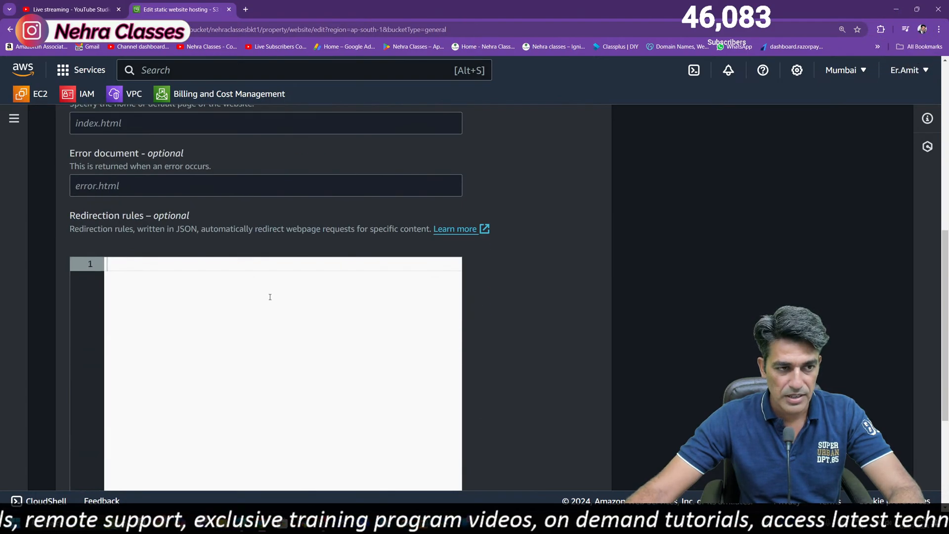
left_click(127, 124)
type("inde")
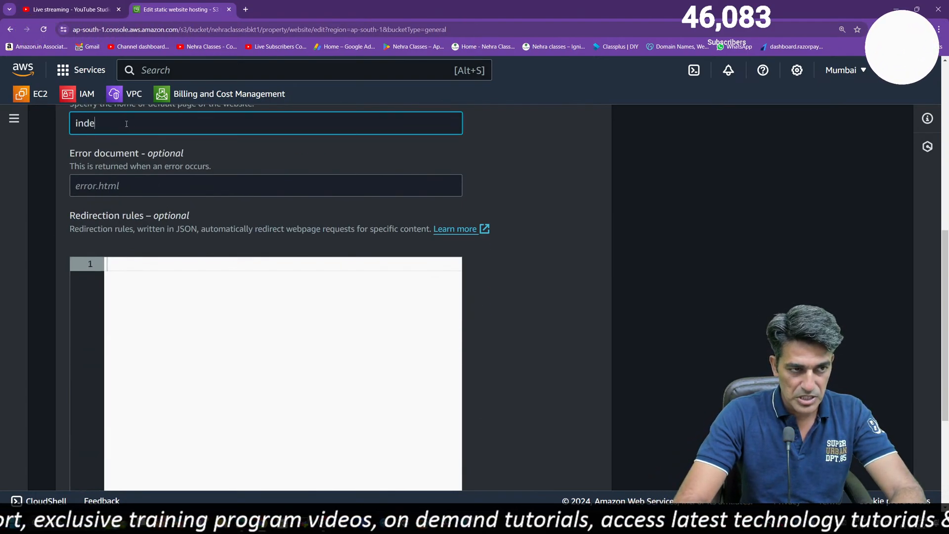
type("x.html")
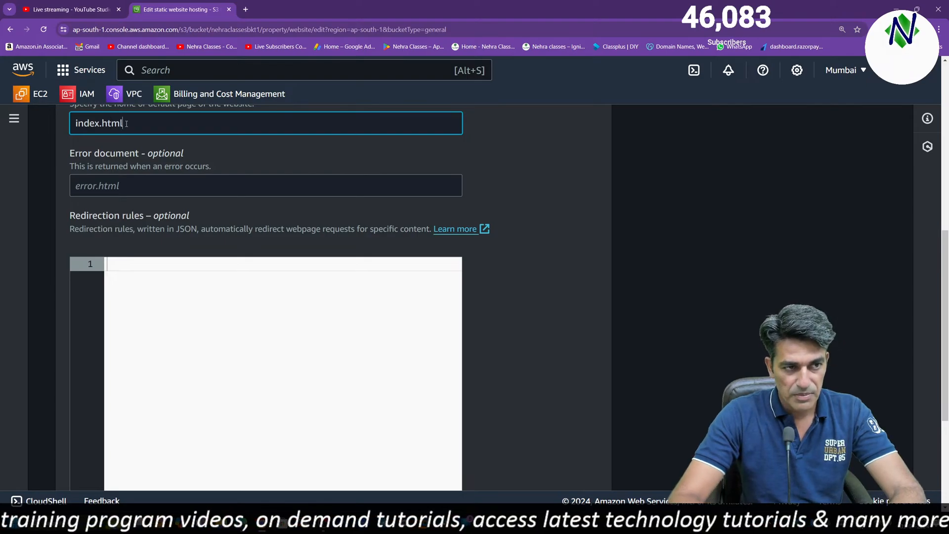
scroll(394, 384, "down", 5)
left_click(535, 461)
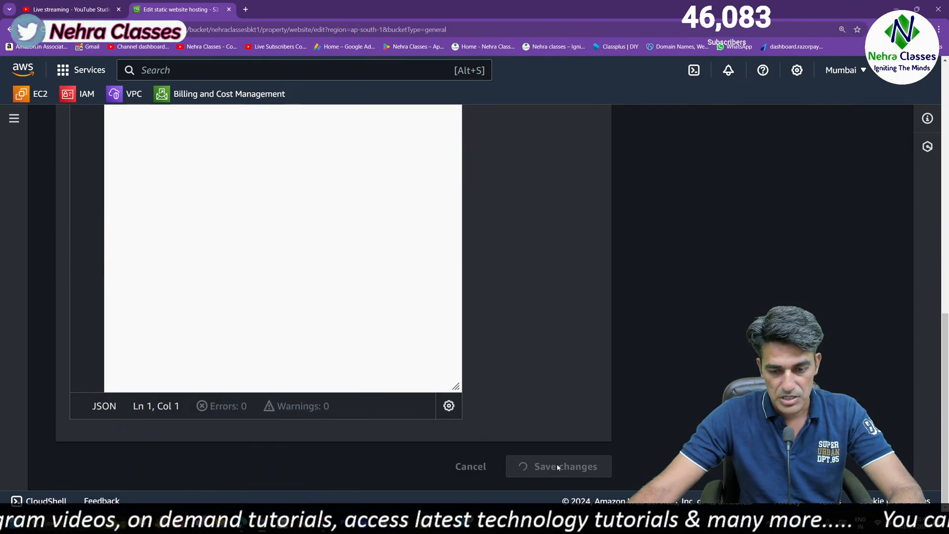
Open the bucket's website endpoint from its static website hosting properties
scroll(247, 305, "down", 15)
scroll(286, 409, "down", 8)
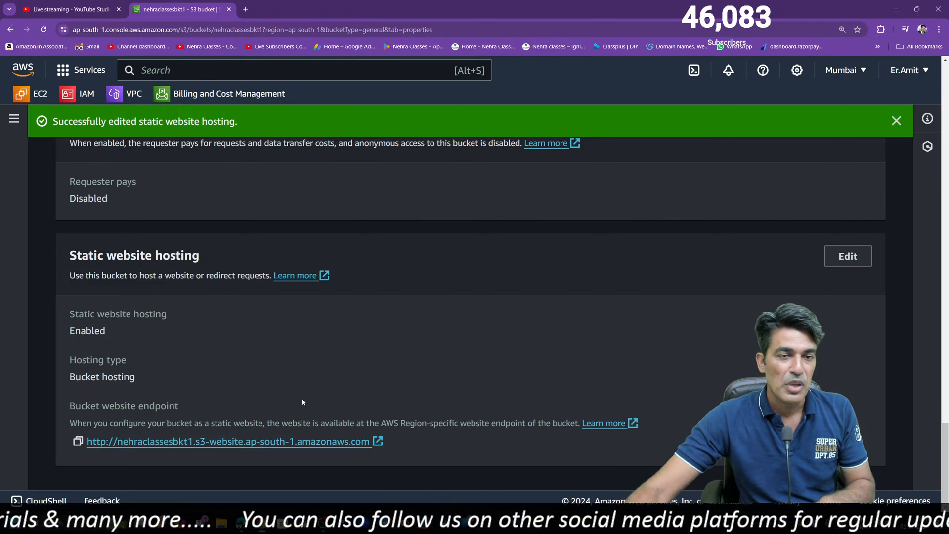
left_click(186, 442)
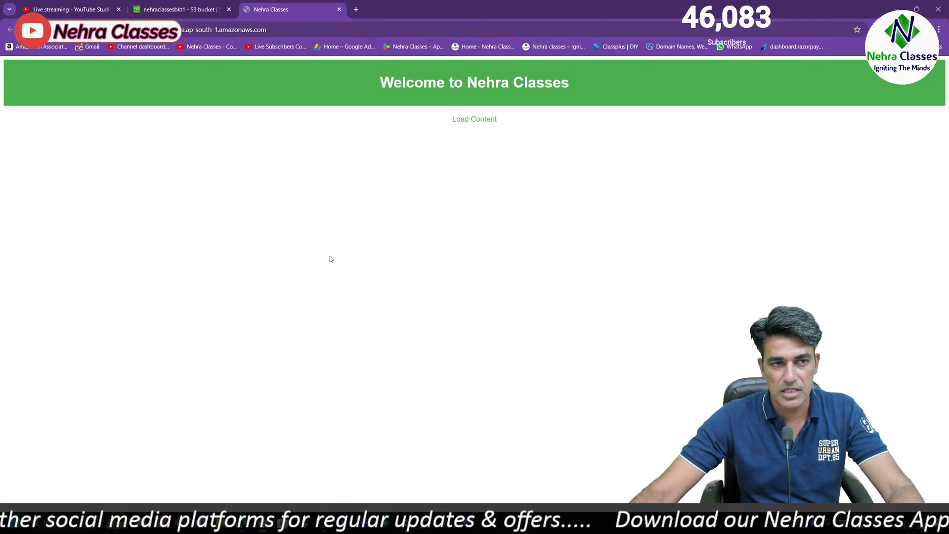
left_click(940, 32)
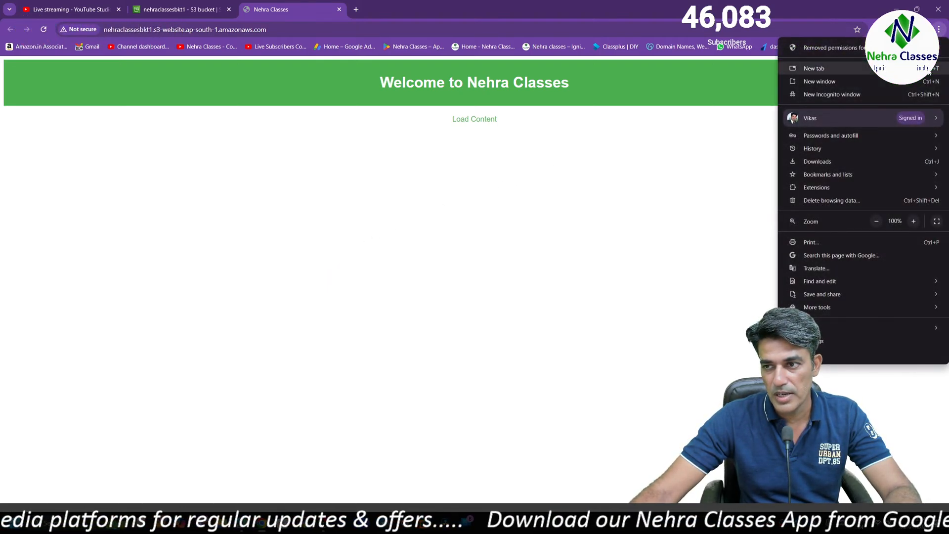
left_click(913, 222)
left_click(913, 222)
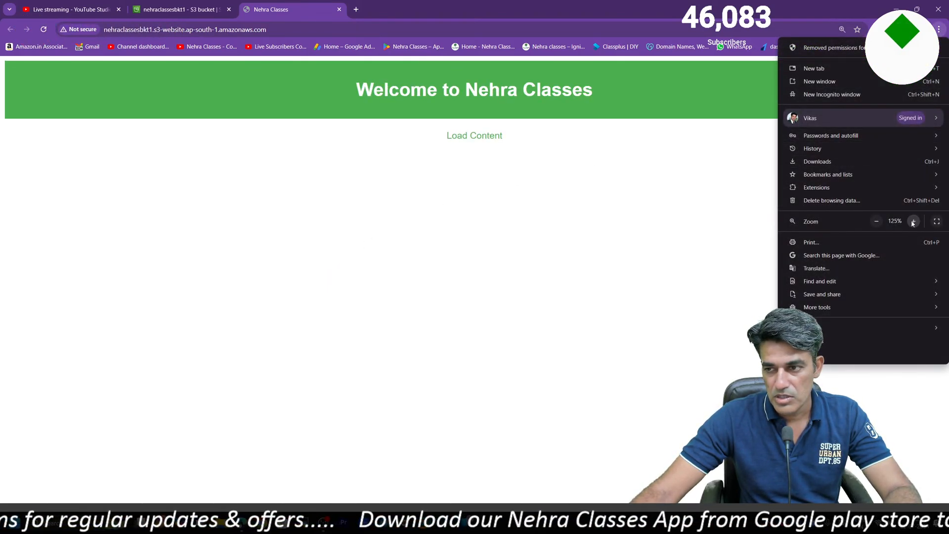
left_click(913, 222)
left_click(554, 224)
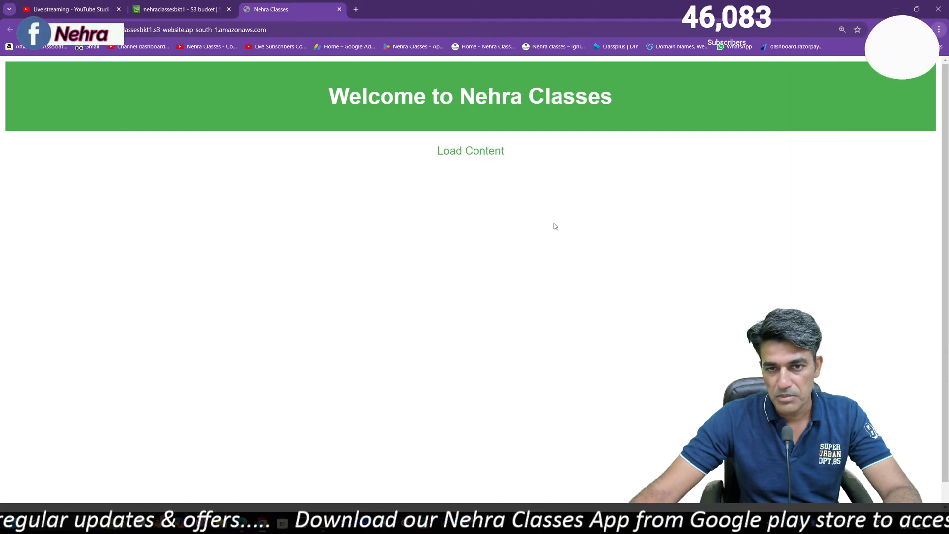
Test the Load Content link on the hosted website and view the loaded text enlarged
left_click(471, 154)
key("ctrl+plus")
key("ctrl+plus")
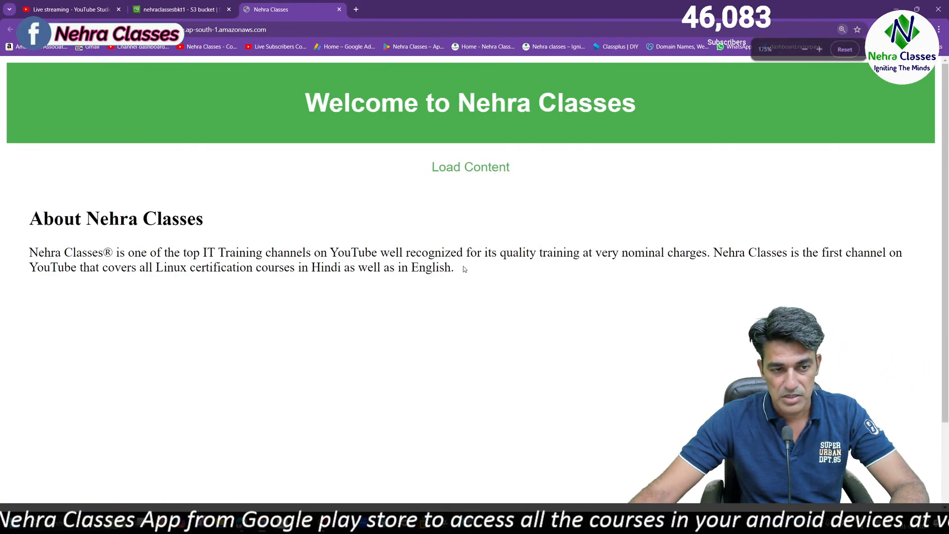
key("ctrl+plus")
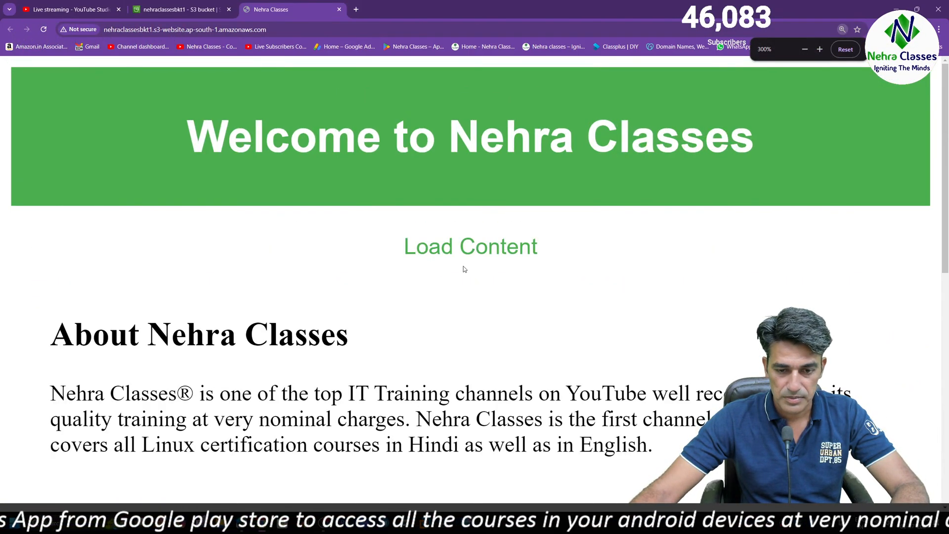
key("ctrl+minus")
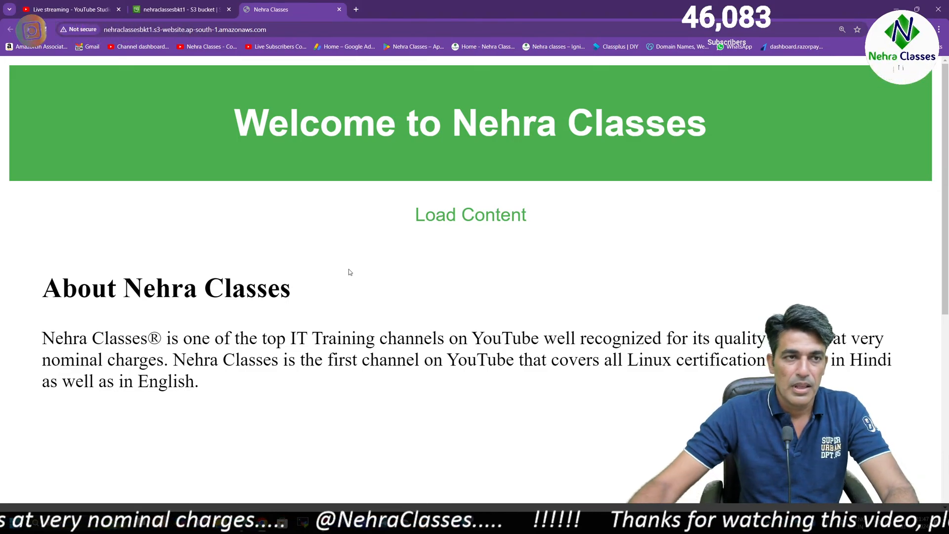
Permanently delete content.html and index.html from nehraclassesbkt1, confirming with "permanently delete", and return to the bucket
left_click(200, 11)
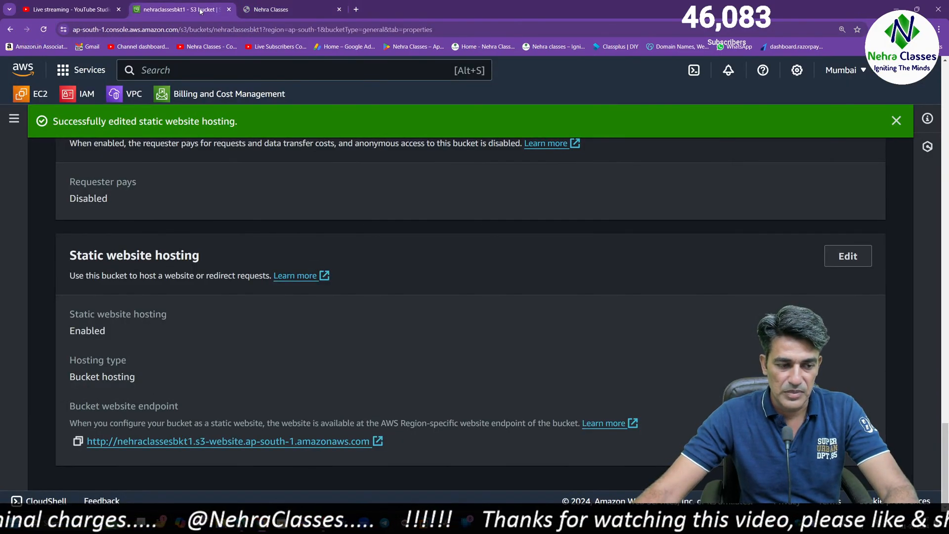
scroll(271, 354, "up", 20)
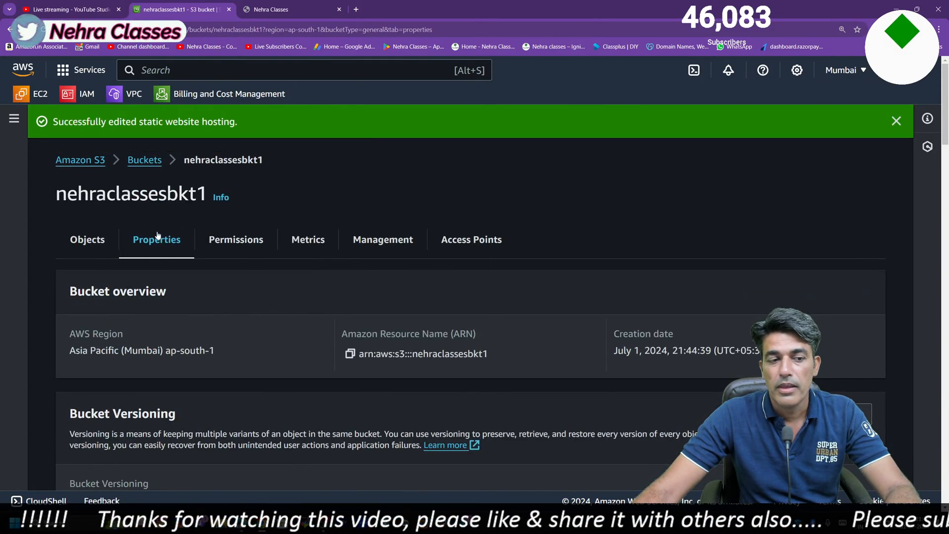
left_click(145, 160)
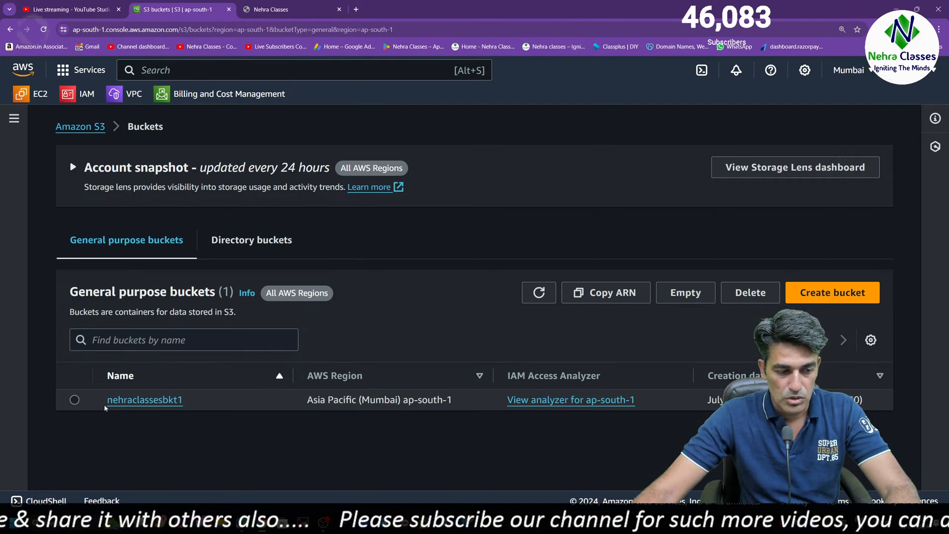
left_click(121, 402)
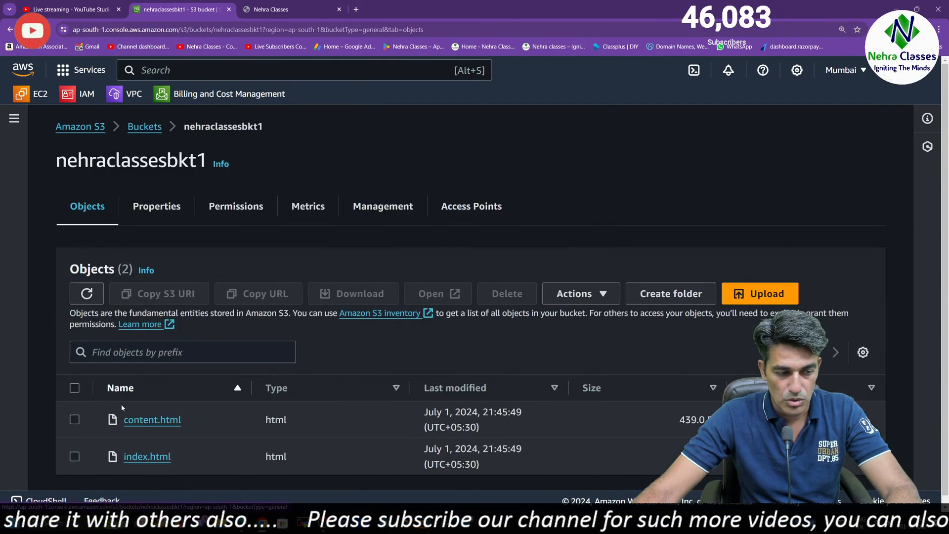
left_click(75, 388)
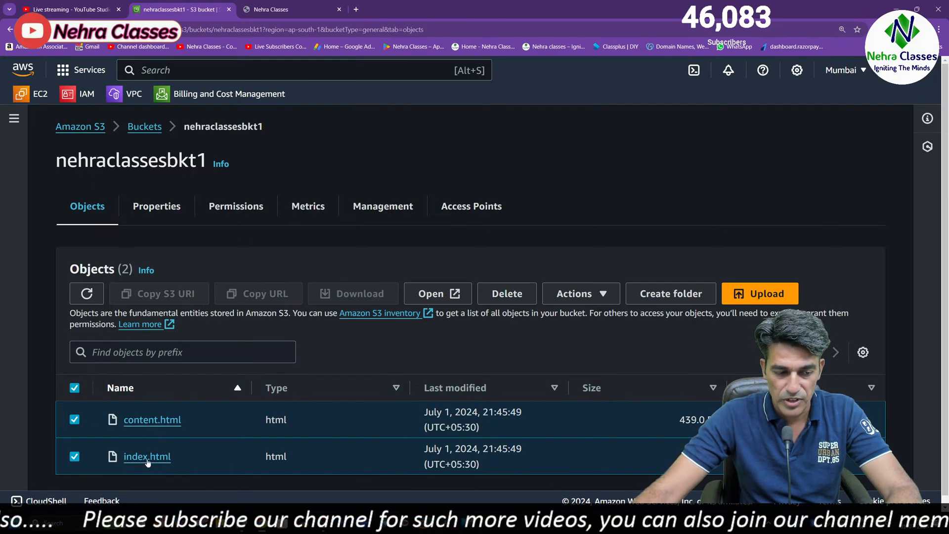
left_click(506, 295)
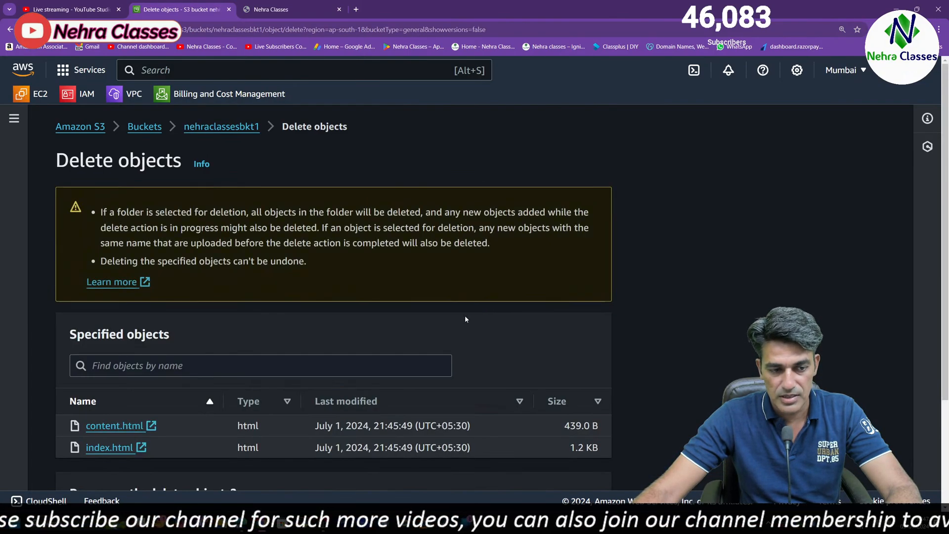
scroll(210, 401, "down", 3)
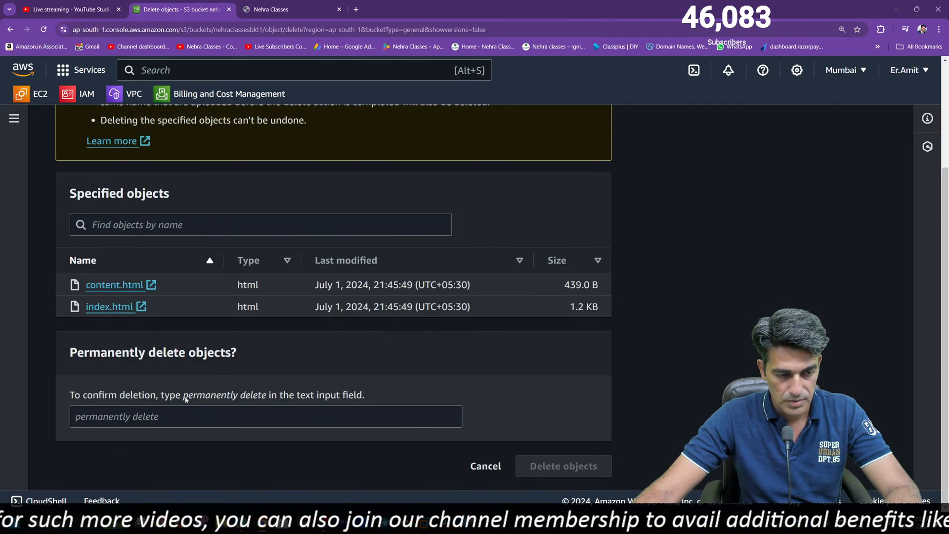
left_click_drag(185, 399, 204, 399)
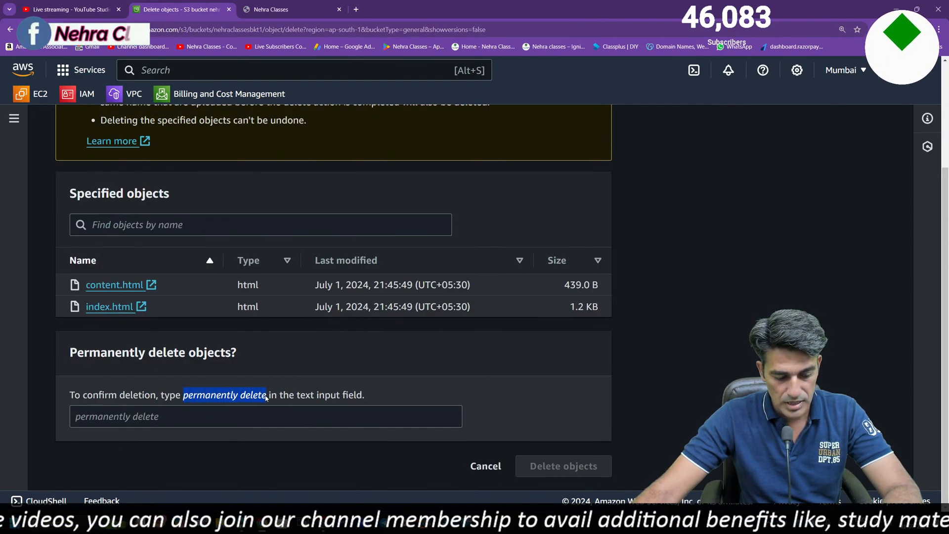
left_click(186, 422)
type("permanently delete")
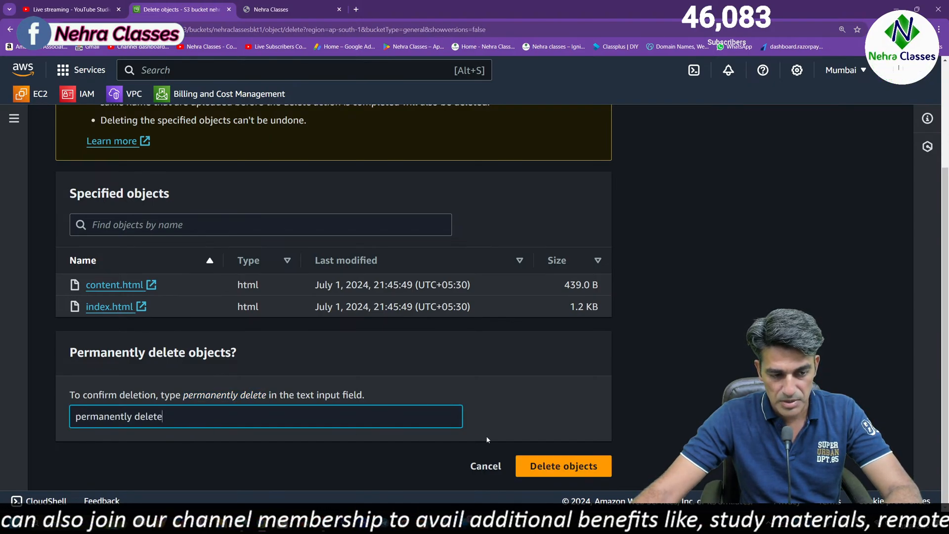
left_click(577, 474)
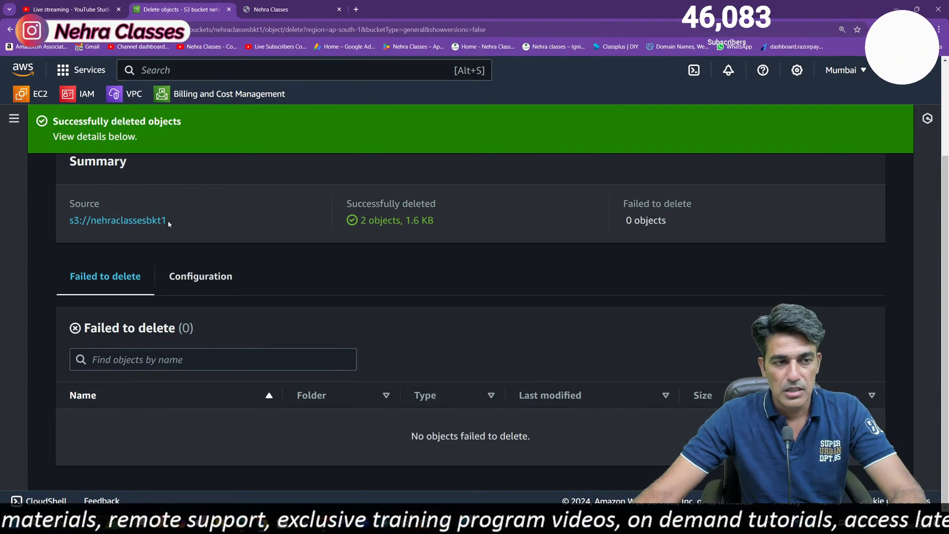
left_click(131, 223)
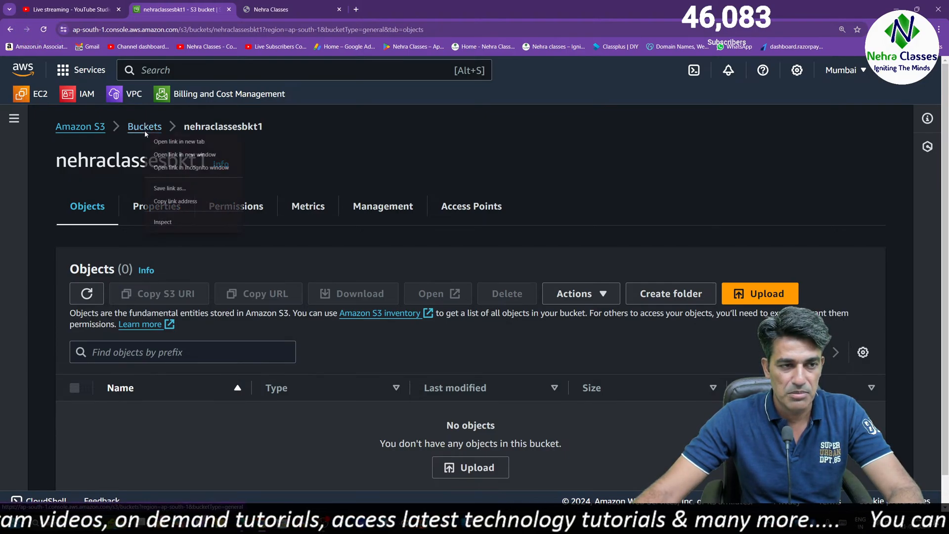
Close the hosted website's tab and open the S3 Buckets list in a new browser tab
left_click(336, 7)
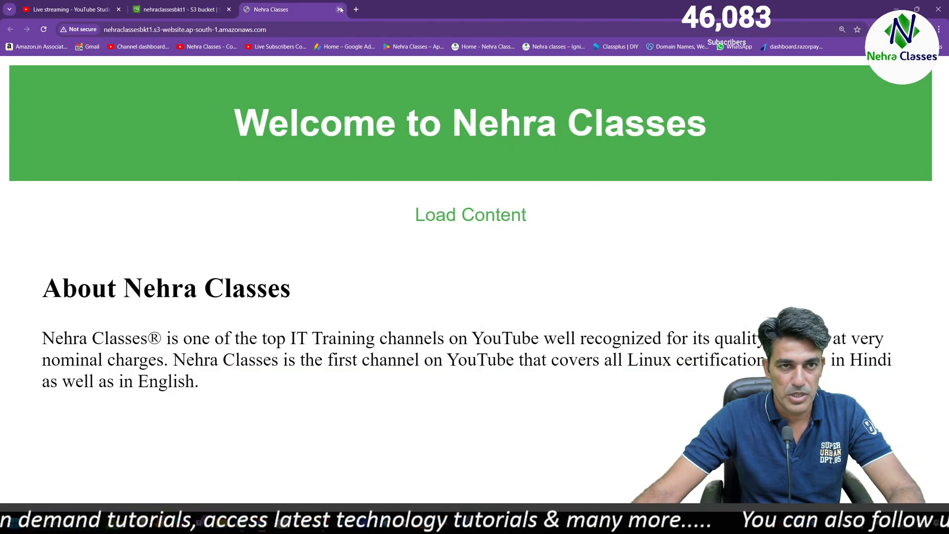
left_click(340, 10)
right_click(155, 128)
left_click(198, 134)
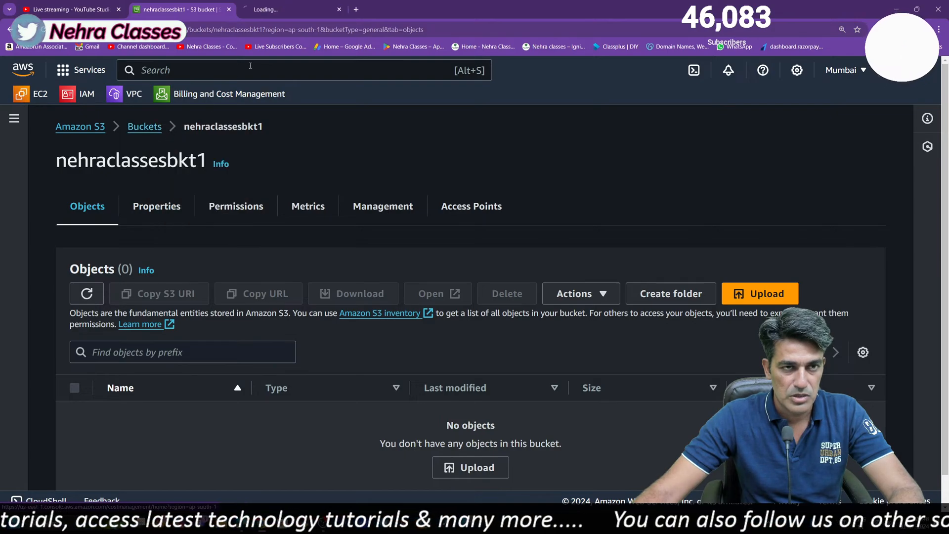
left_click(275, 9)
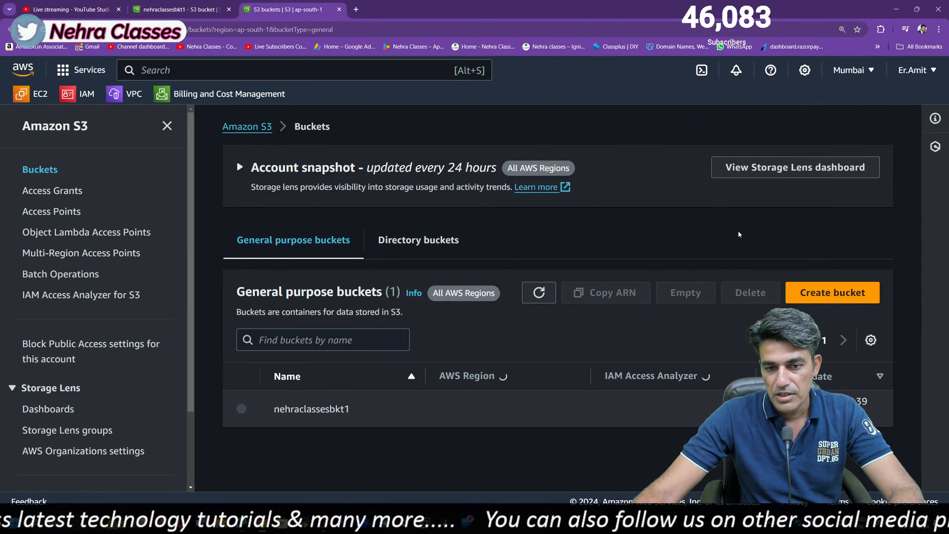
Start a new general purpose bucket named nehraclassesbkt2 with ACLs enabled for object ownership
left_click(806, 292)
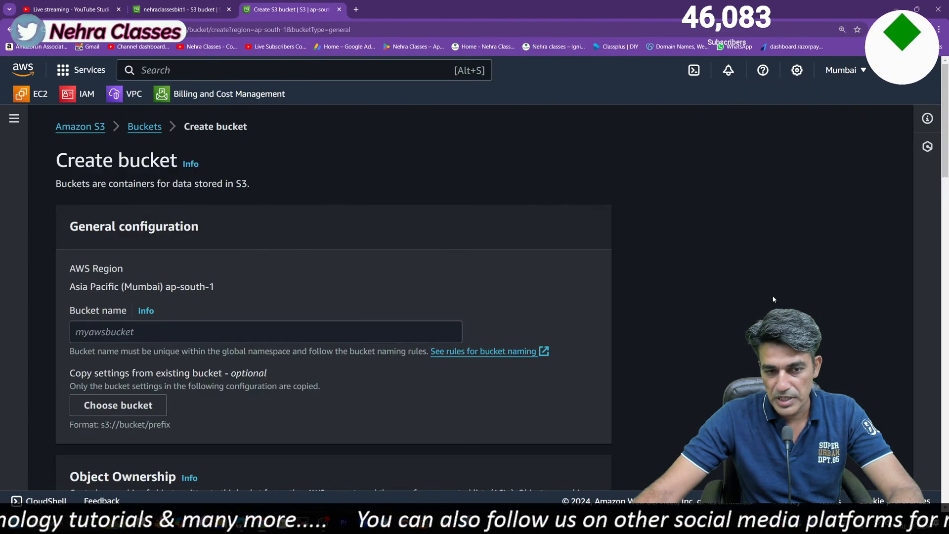
left_click(179, 330)
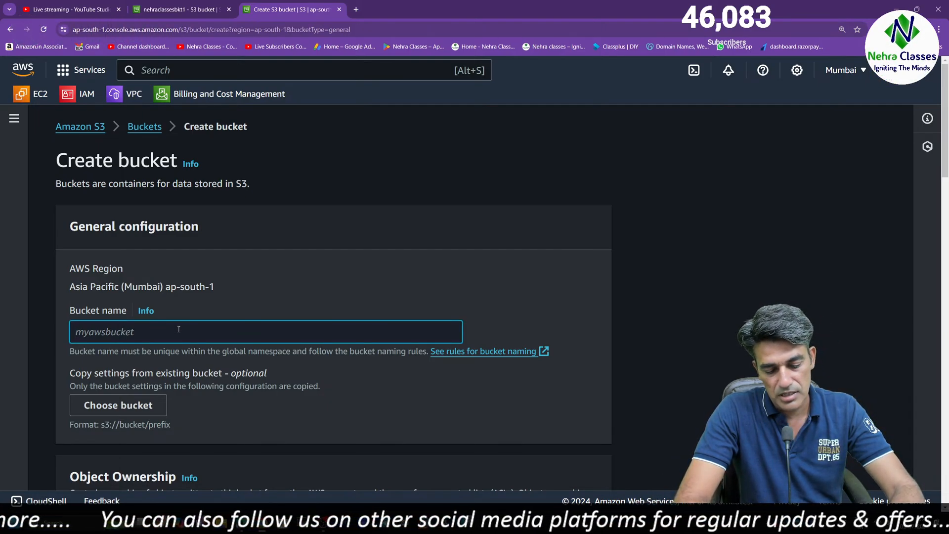
type("n")
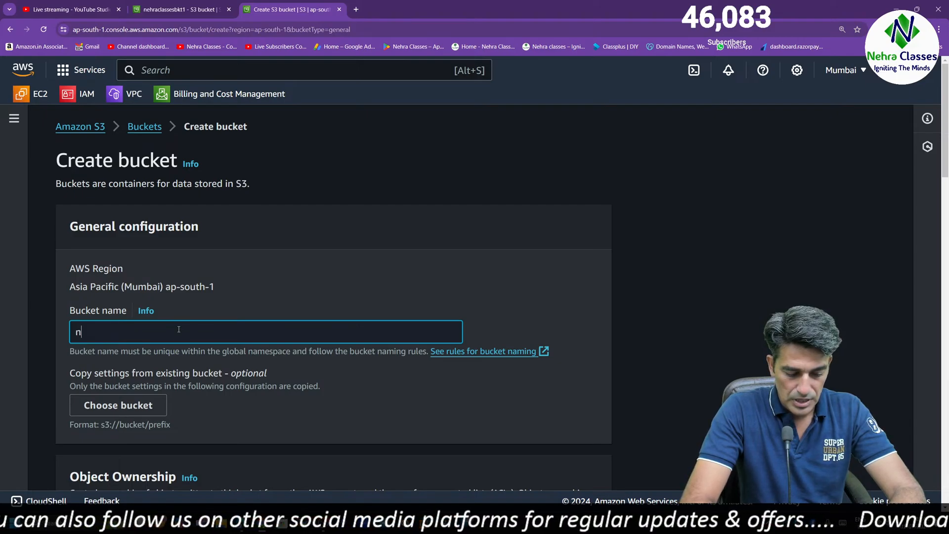
type("ehraclasses")
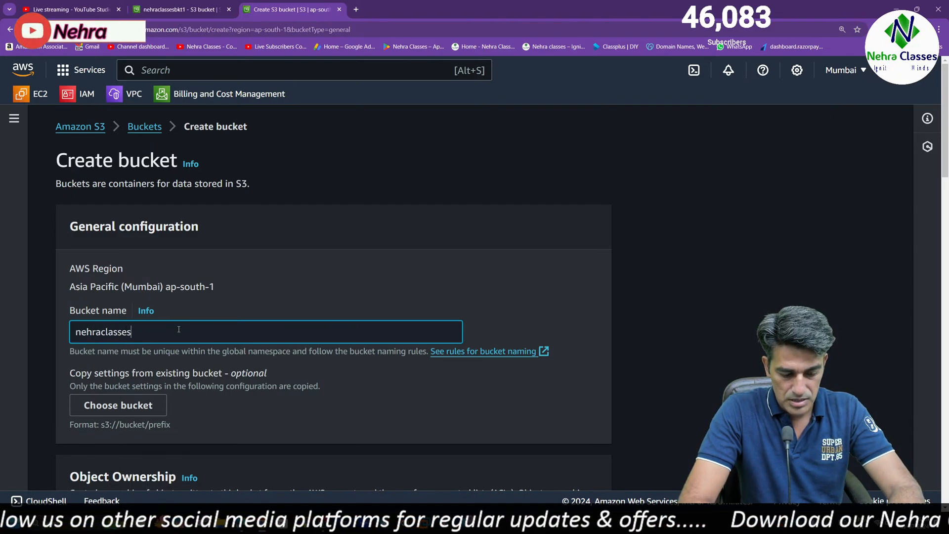
type("bkt2")
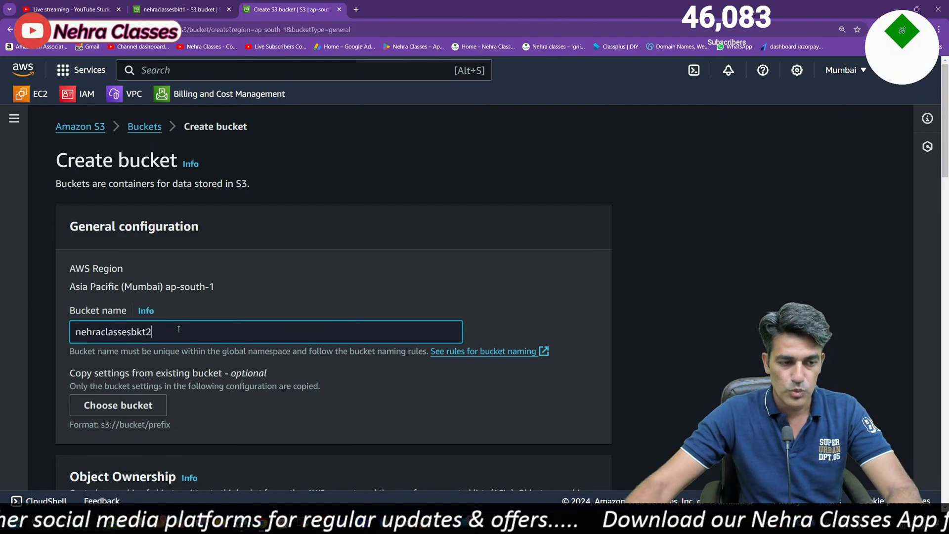
scroll(440, 360, "down", 7)
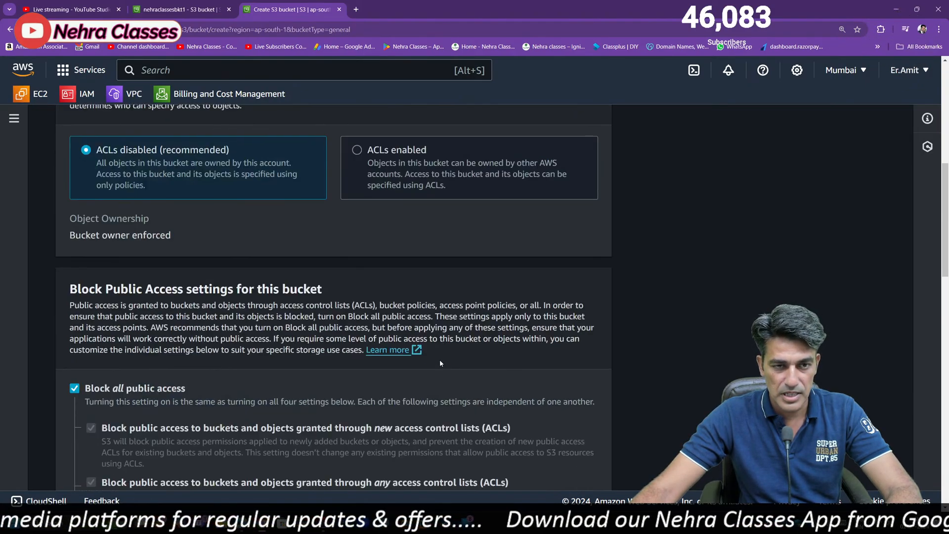
left_click(366, 161)
Turn off Block all public access, acknowledge the public access warning and create the bucket
scroll(123, 328, "down", 8)
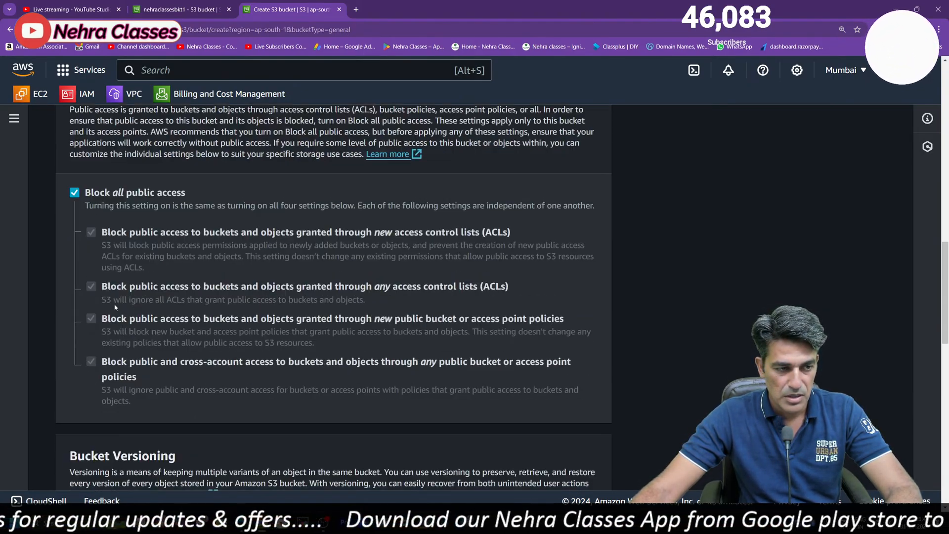
left_click(74, 192)
scroll(372, 313, "down", 10)
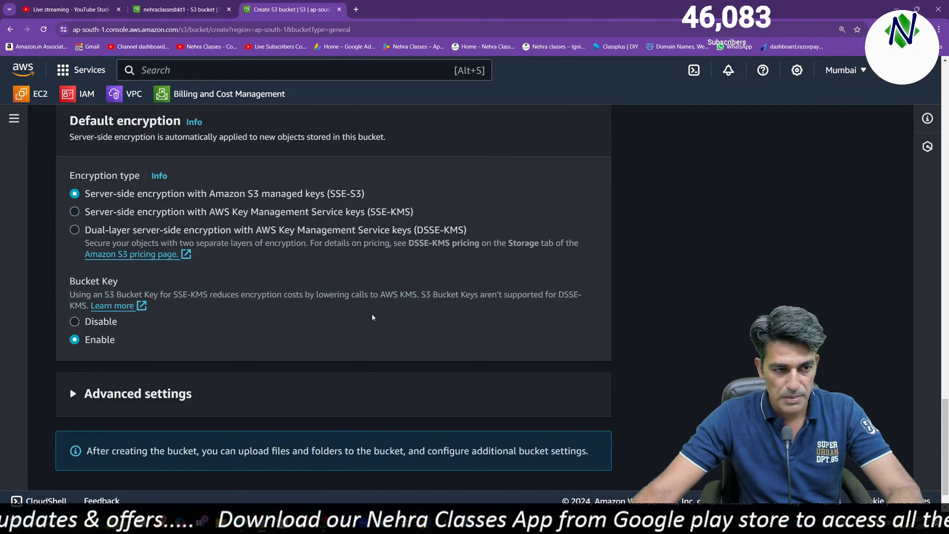
scroll(222, 349, "up", 6)
scroll(222, 349, "down", 6)
scroll(185, 360, "up", 6)
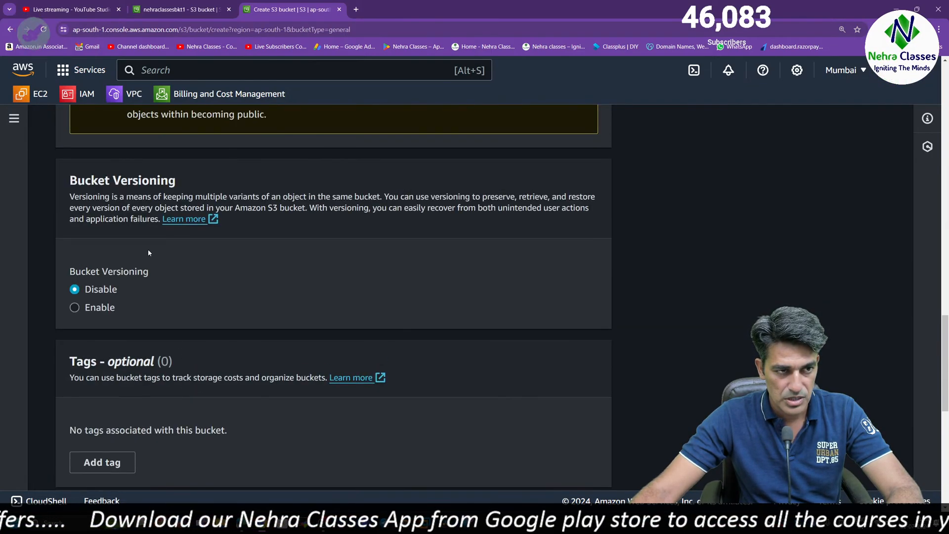
scroll(148, 249, "up", 6)
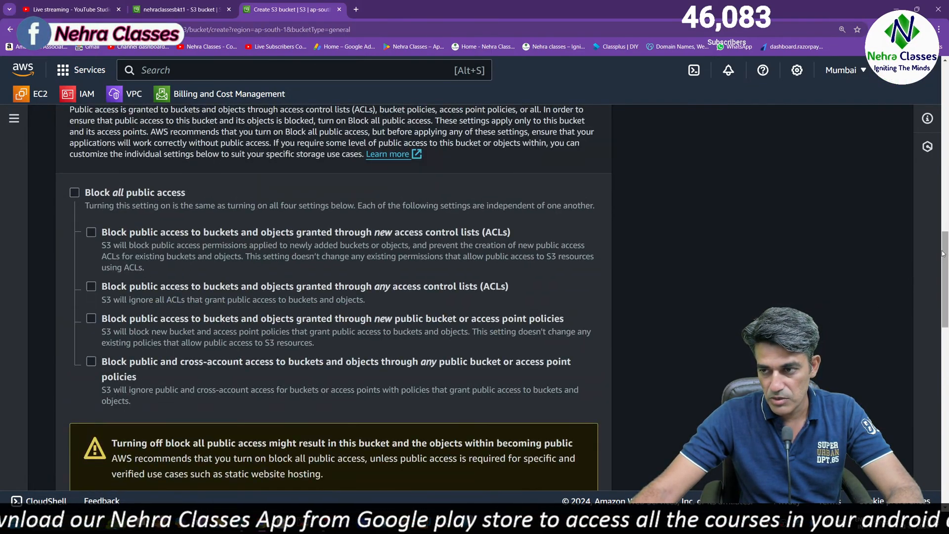
left_click_drag(942, 254, 936, 281)
left_click(116, 371)
scroll(316, 386, "down", 15)
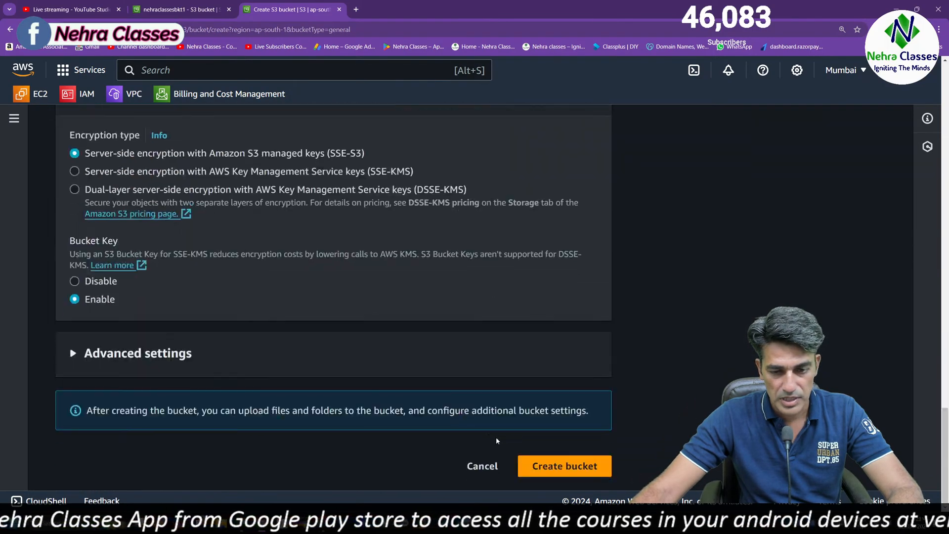
left_click(568, 466)
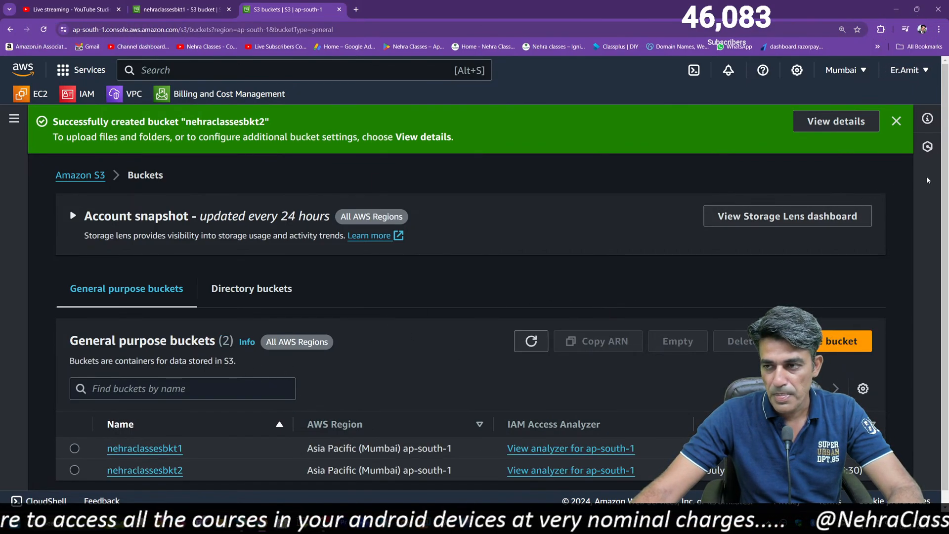
Open nehraclassesbkt2 and upload content.html to it
scroll(538, 440, "down", 1)
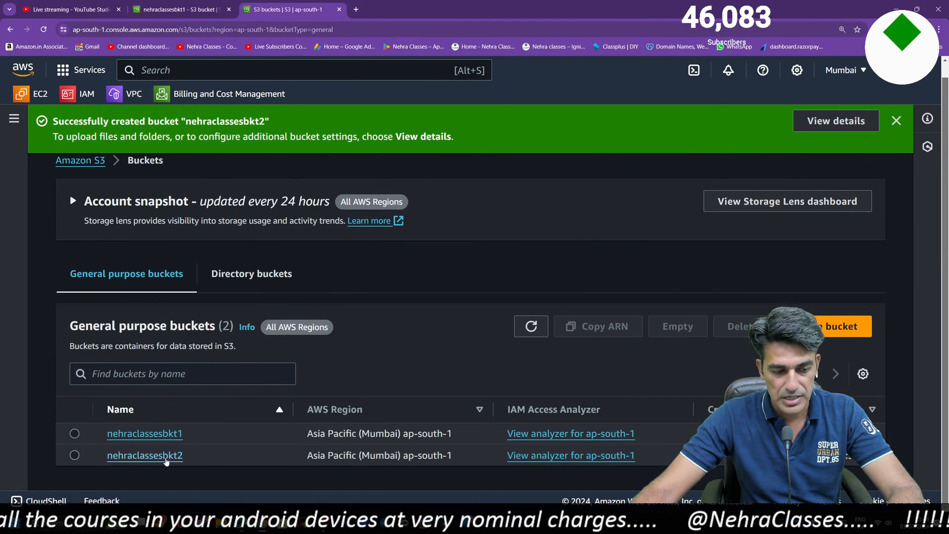
left_click(148, 455)
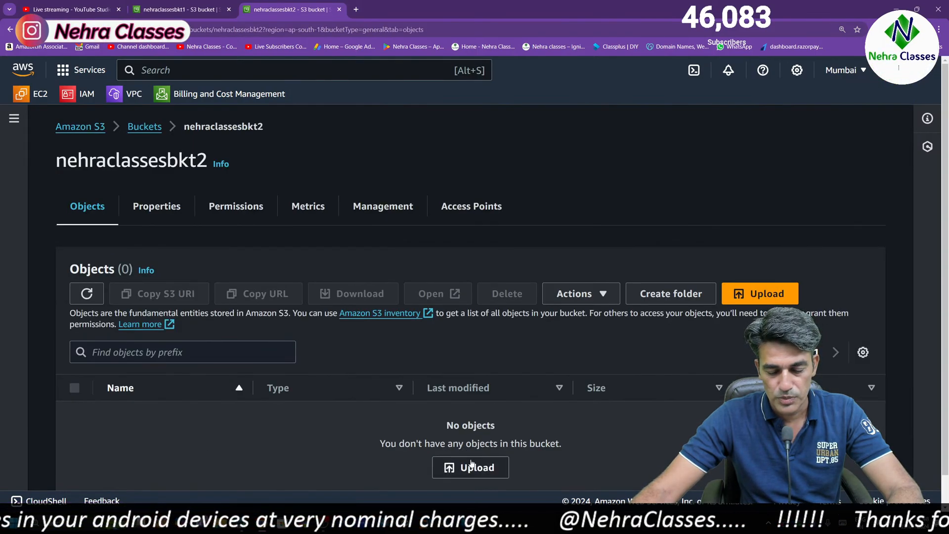
scroll(946, 186, "down", 1)
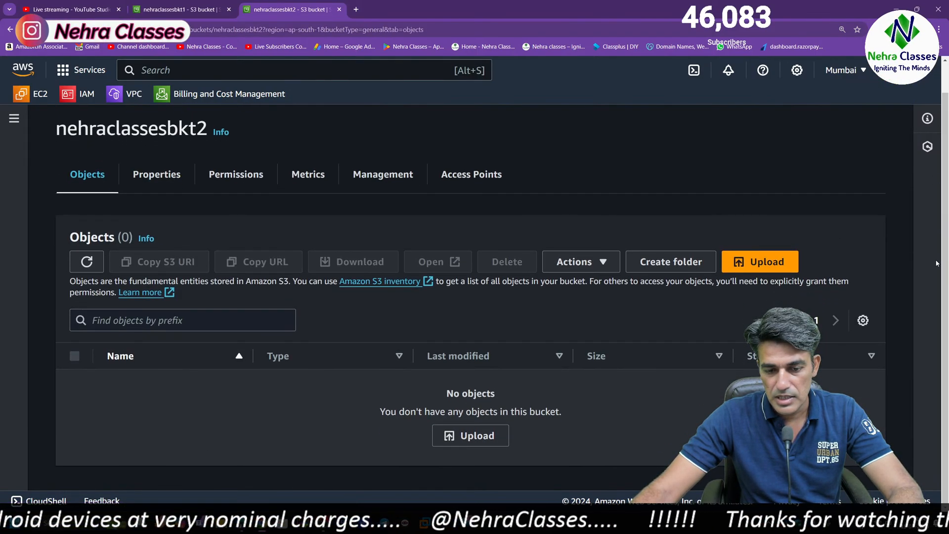
left_click(476, 435)
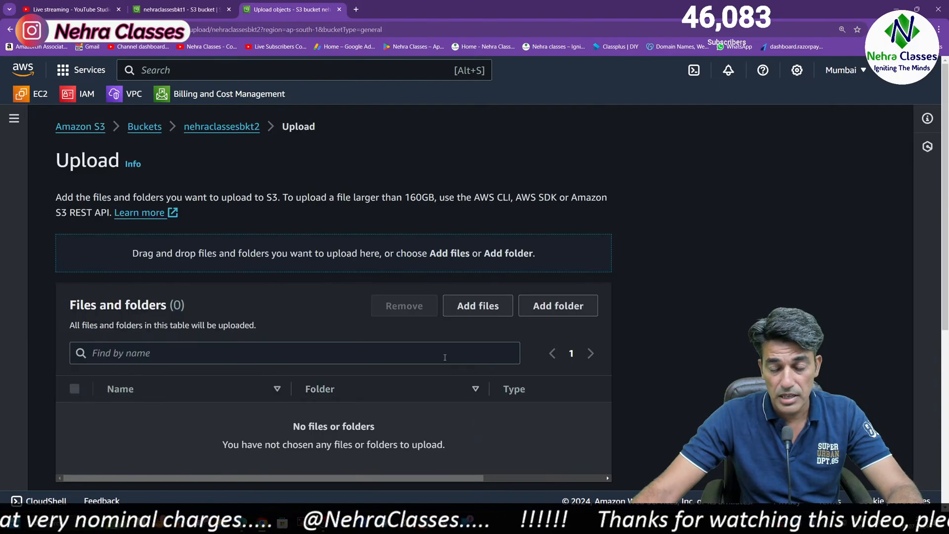
left_click(470, 307)
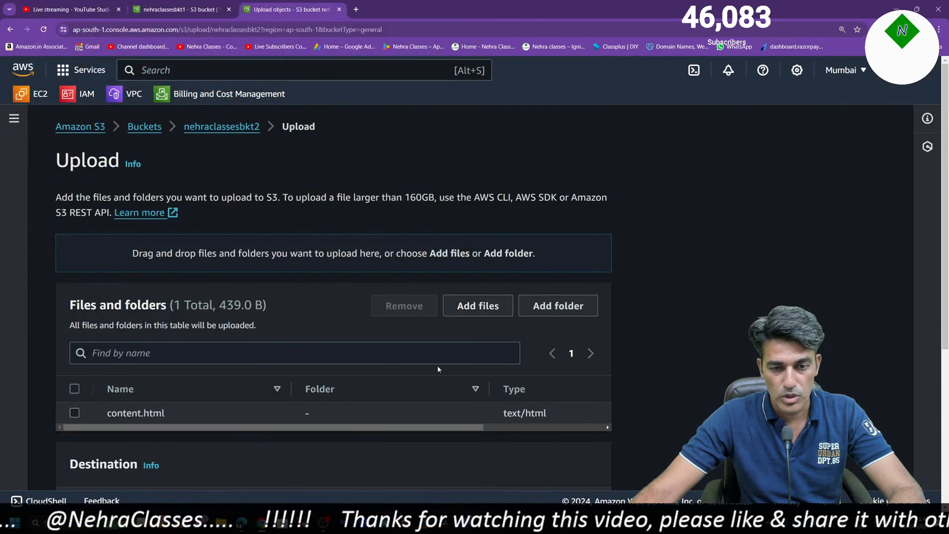
scroll(485, 397, "down", 5)
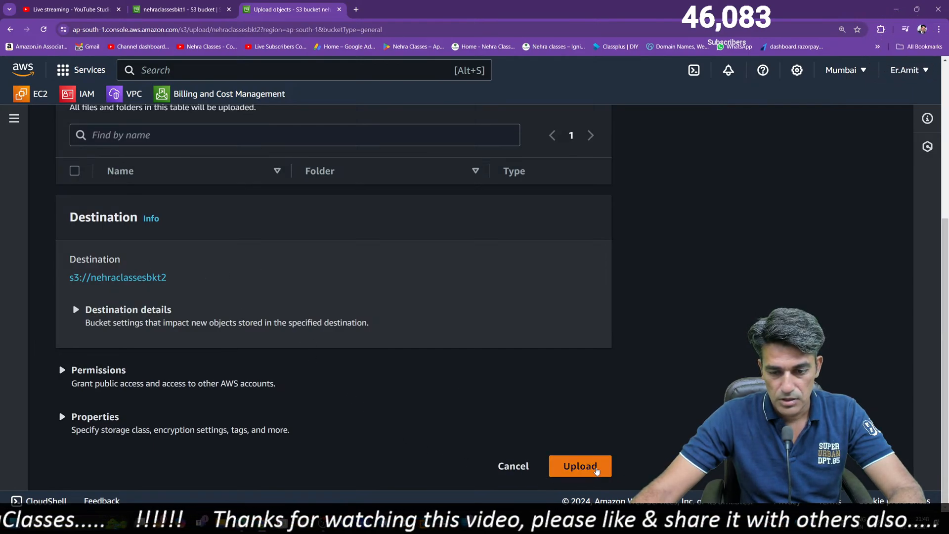
left_click(580, 466)
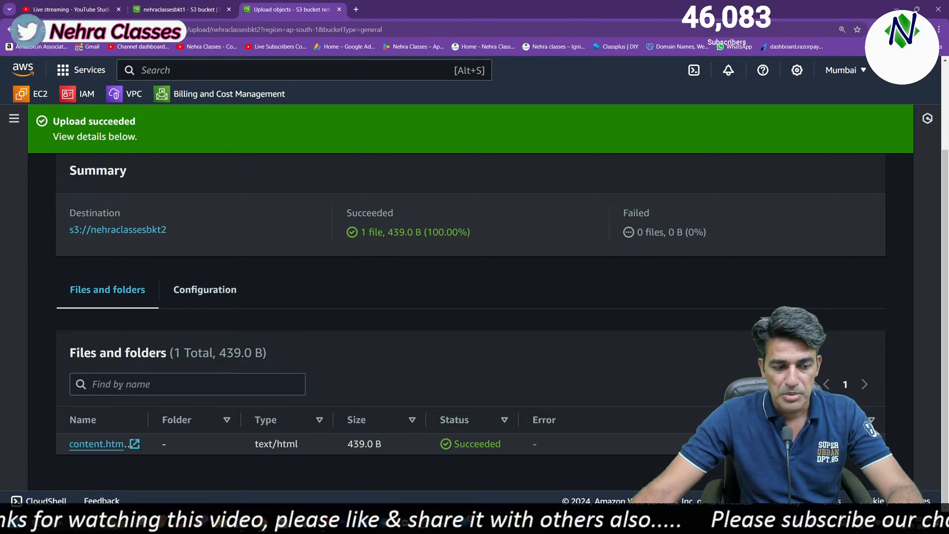
Return to nehraclassesbkt2, open the details of content.html and copy its object URL
left_click(119, 229)
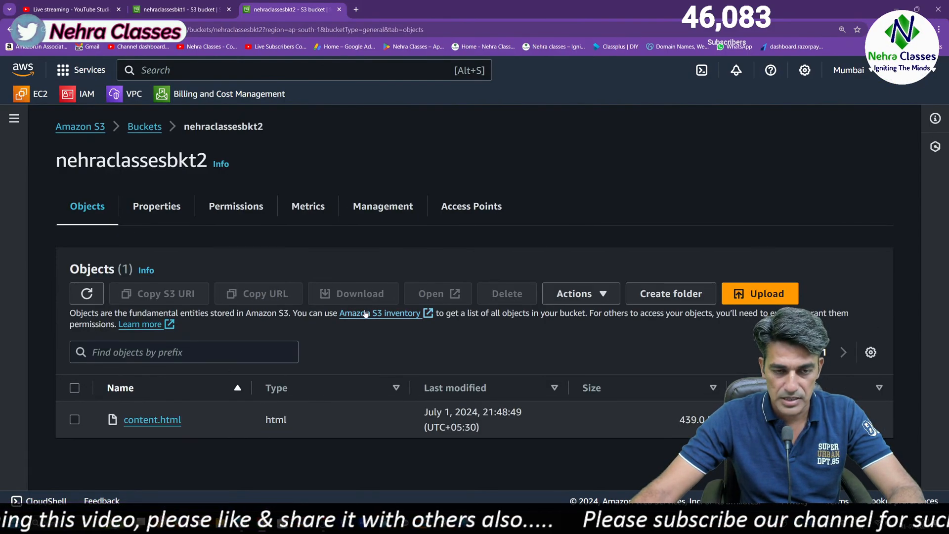
left_click(177, 420)
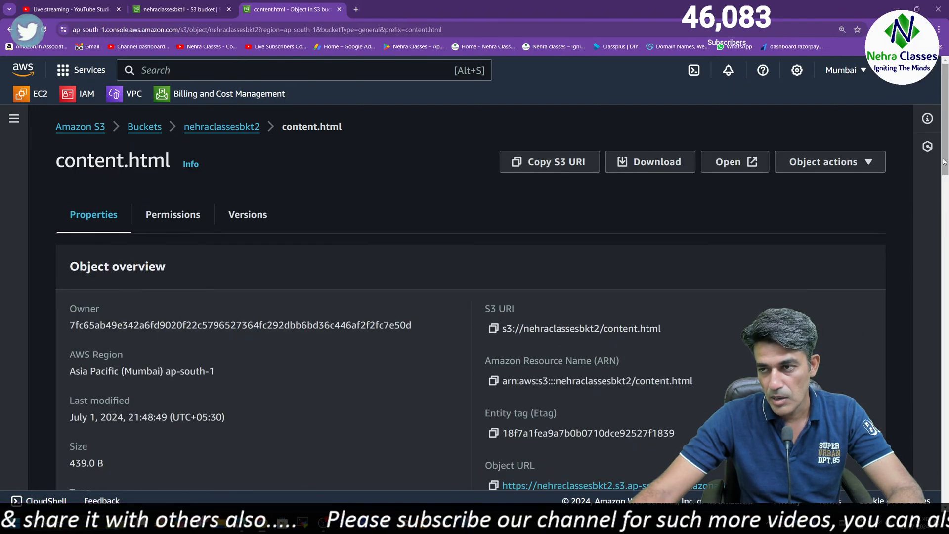
scroll(944, 162, "down", 4)
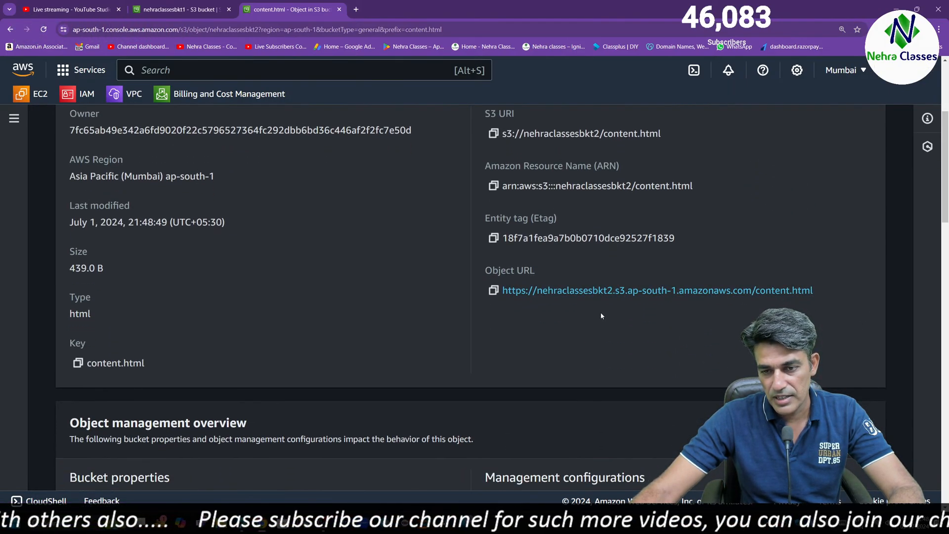
left_click(494, 292)
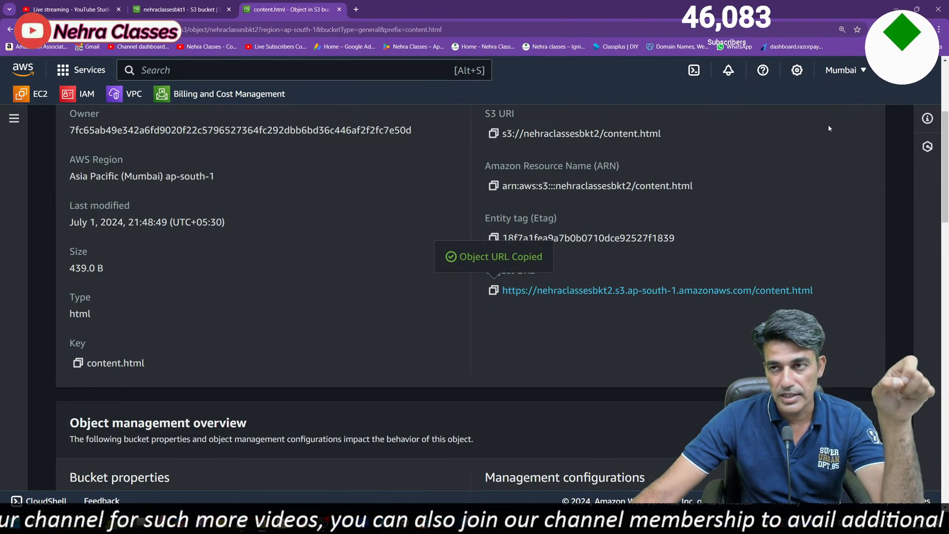
Switch to the desktop, open index.html in Notepad and maximize the editor window
left_click(896, 4)
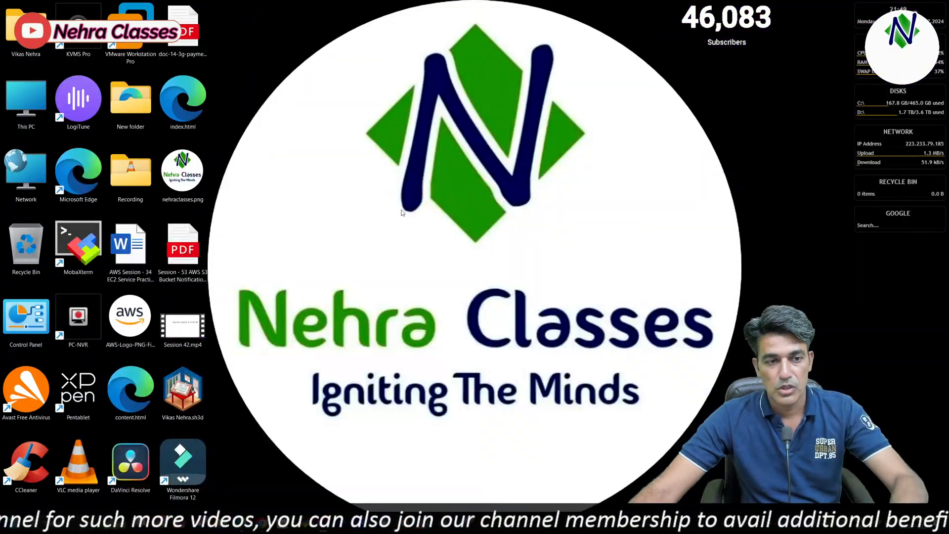
right_click(188, 105)
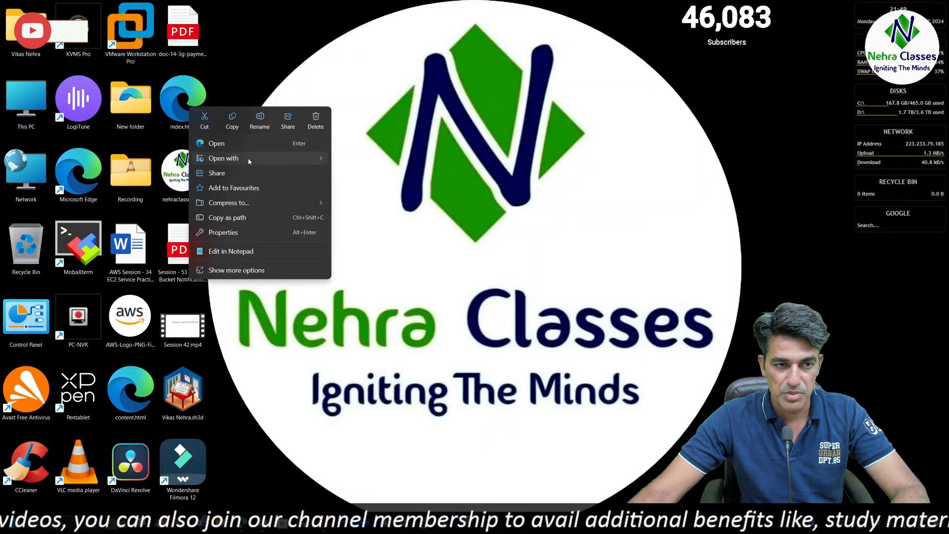
mouse_move(249, 160)
left_click(379, 174)
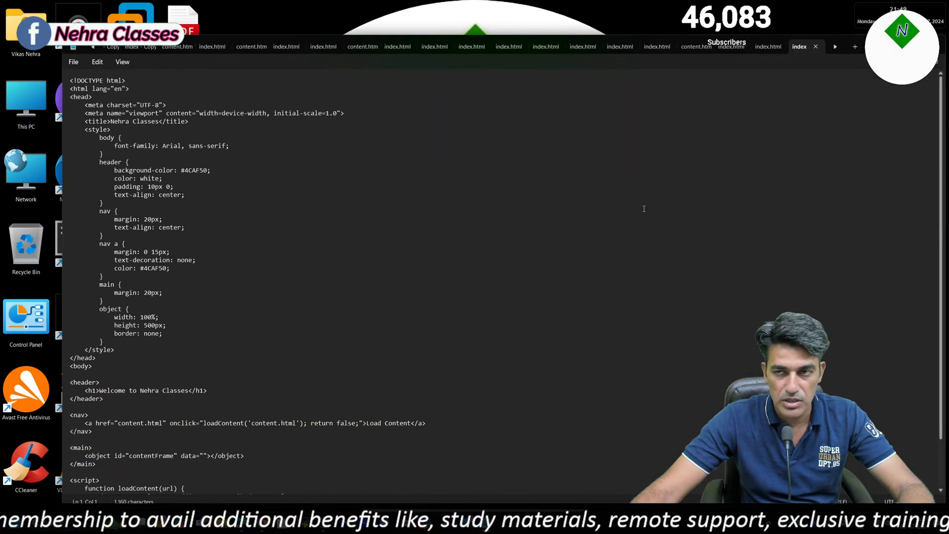
left_click(912, 45)
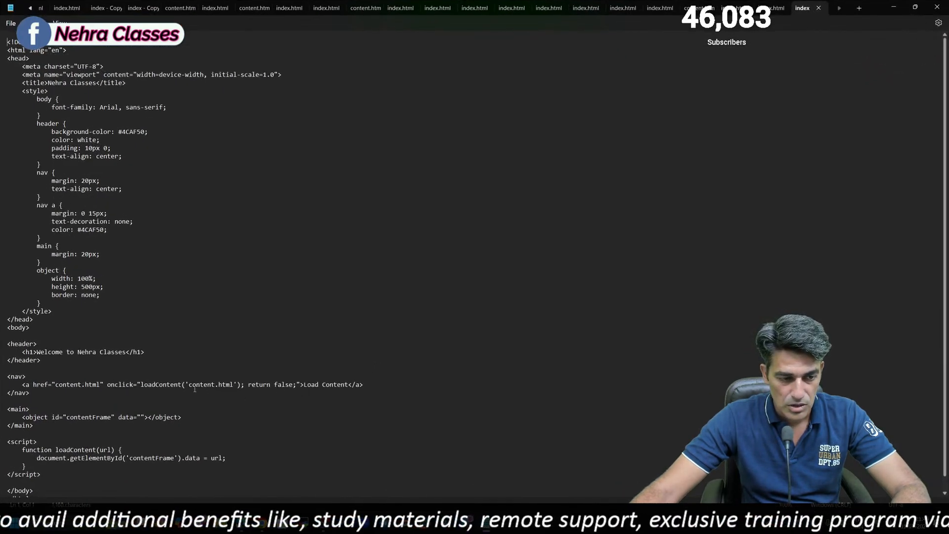
left_click_drag(229, 389, 235, 385)
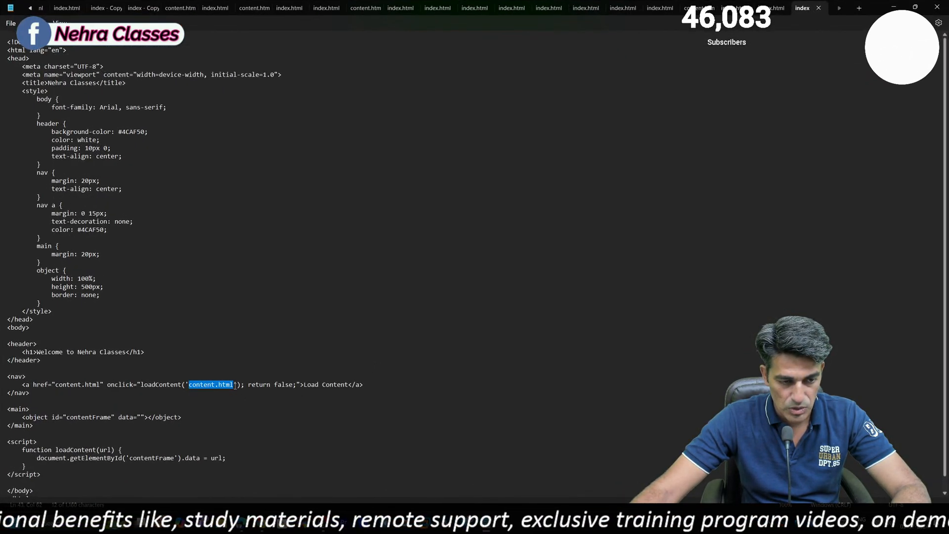
key("ctrl+v")
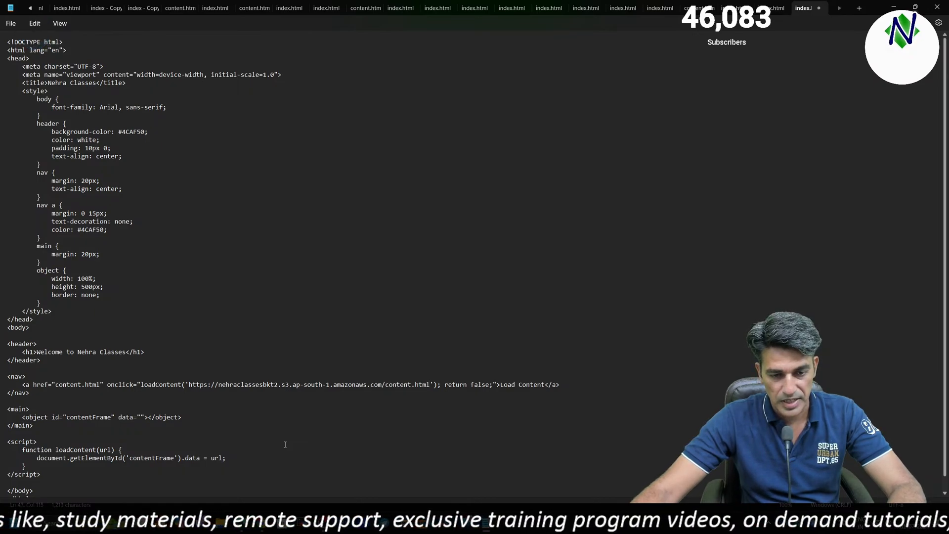
key("ctrl+s")
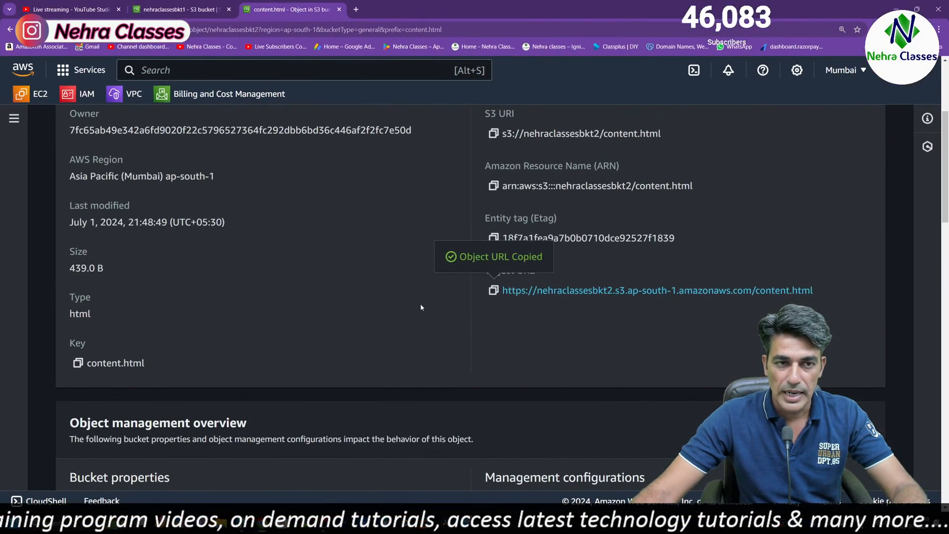
Open the nehraclassesbkt1 bucket and upload index.html to it
scroll(403, 265, "up", 4)
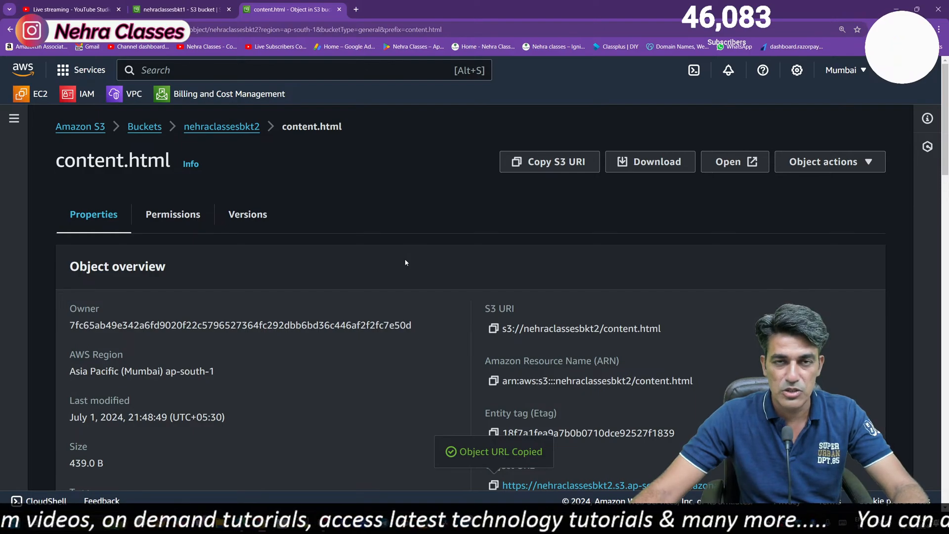
left_click(144, 127)
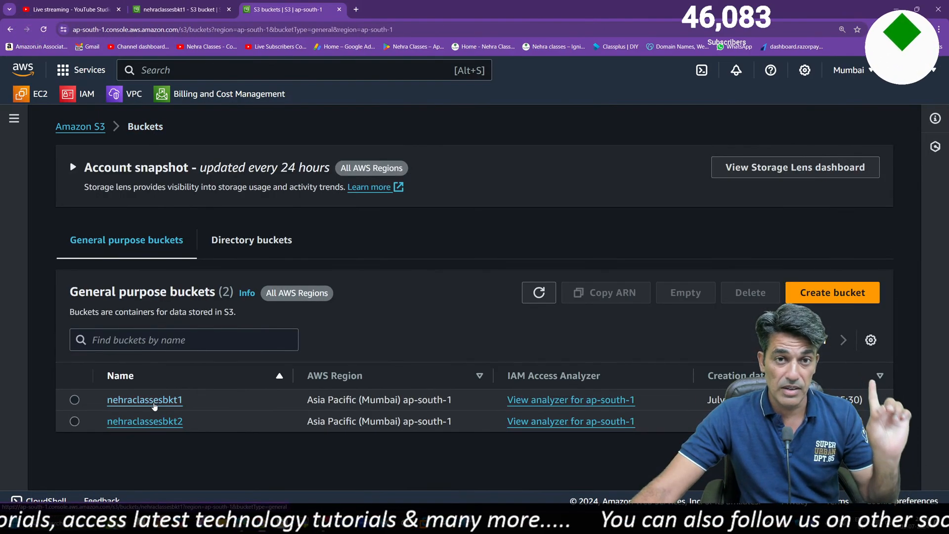
left_click(148, 400)
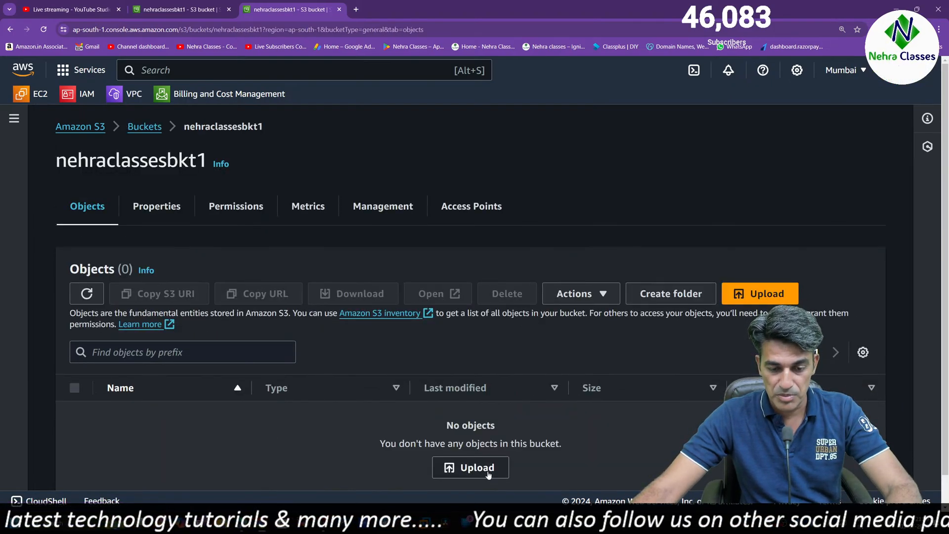
left_click(472, 466)
left_click(464, 305)
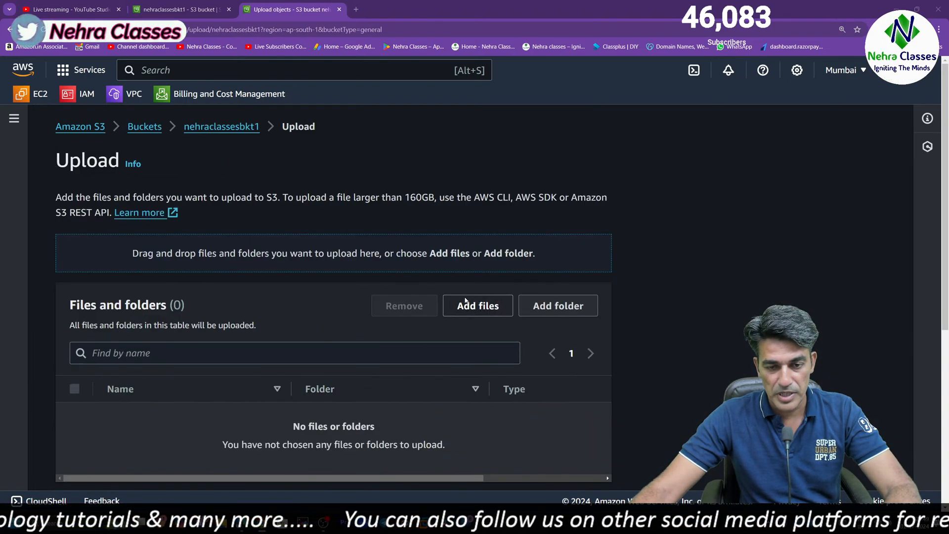
double_click(333, 155)
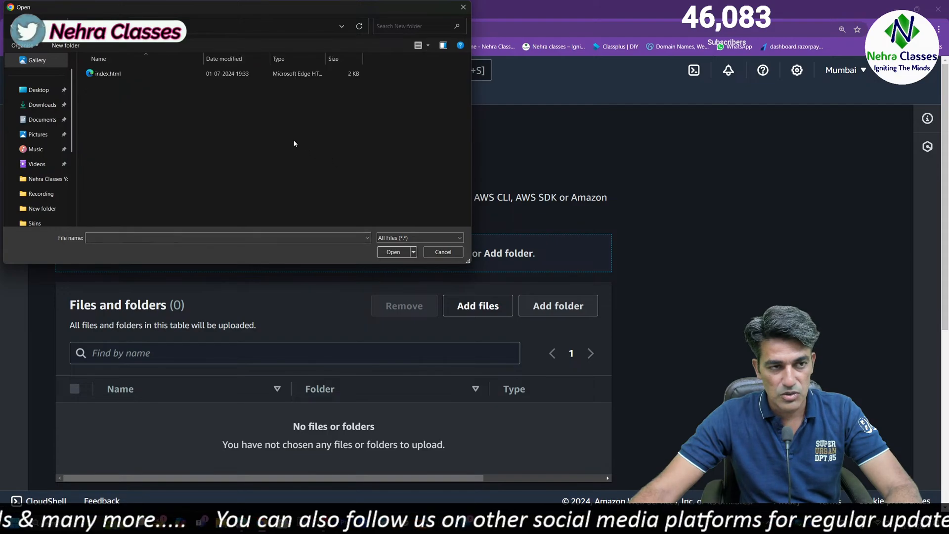
double_click(114, 74)
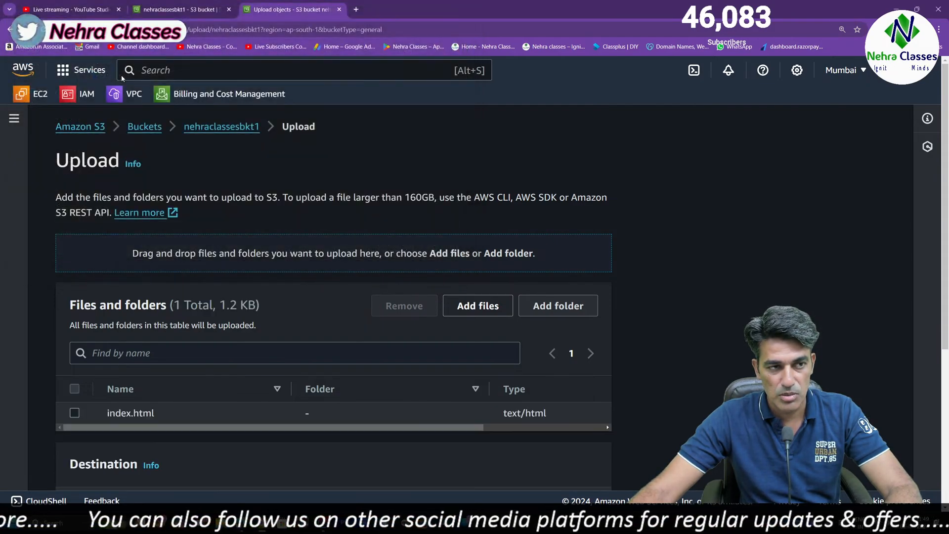
scroll(274, 371, "down", 5)
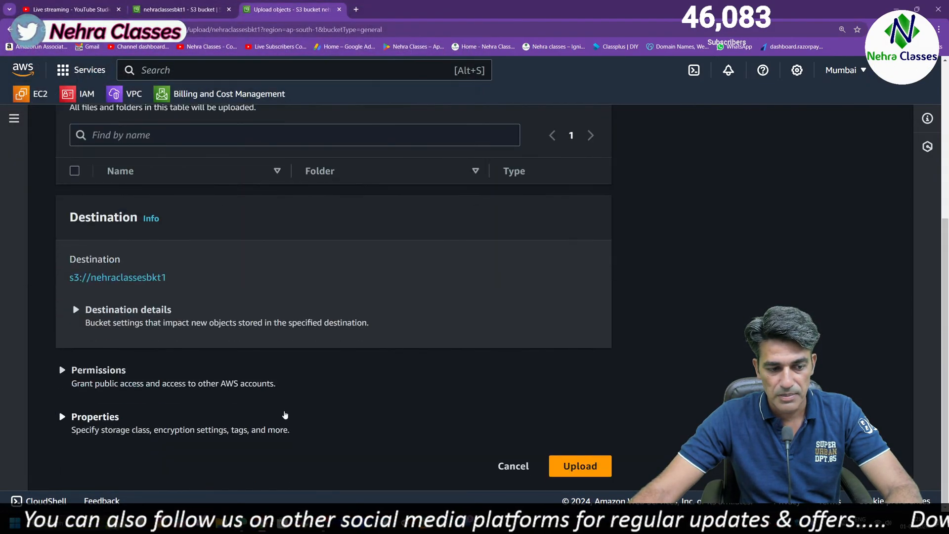
left_click(577, 465)
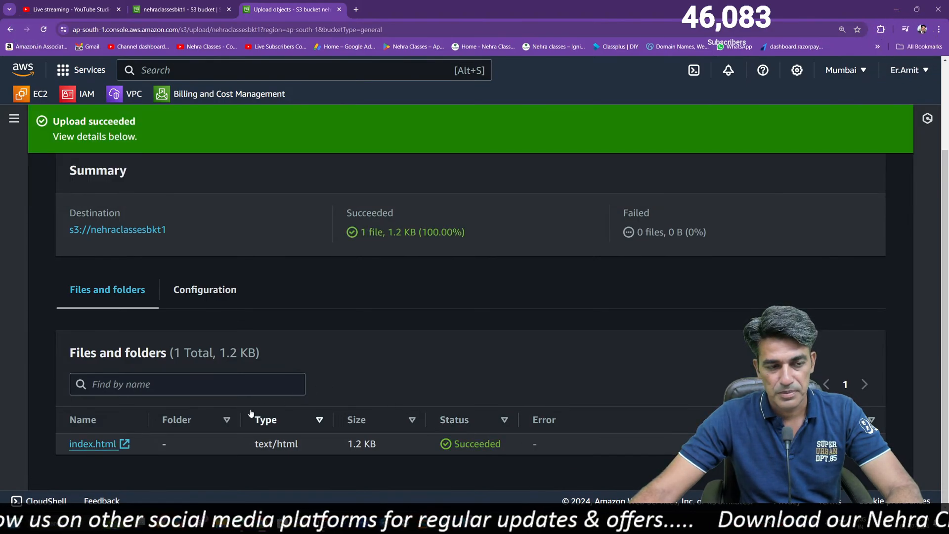
Return to nehraclassesbkt1 and make index.html public using ACL
left_click(131, 229)
left_click(75, 389)
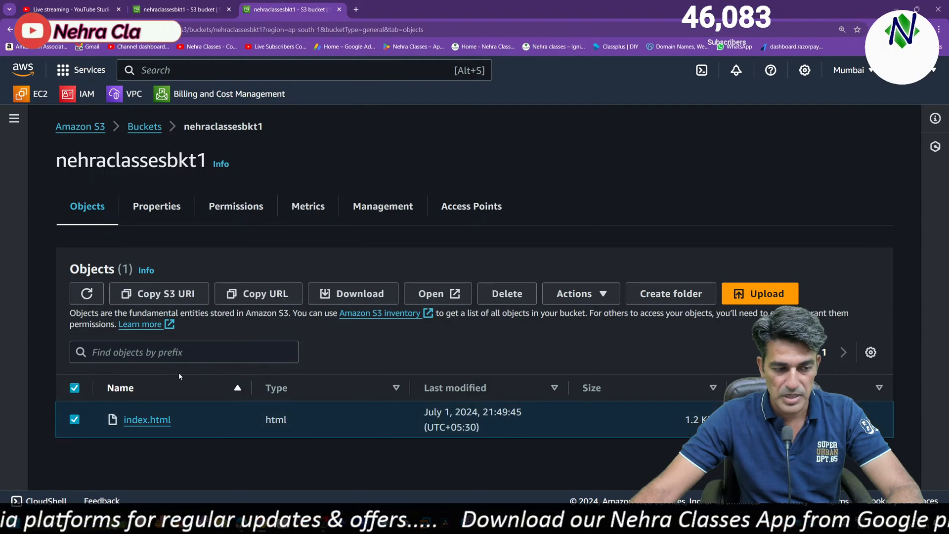
left_click(559, 301)
scroll(618, 272, "down", 3)
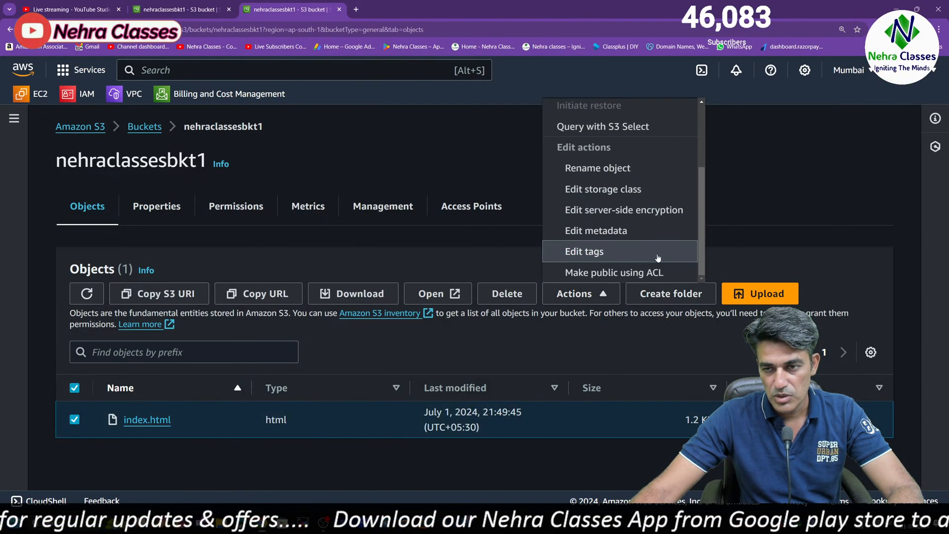
left_click(619, 273)
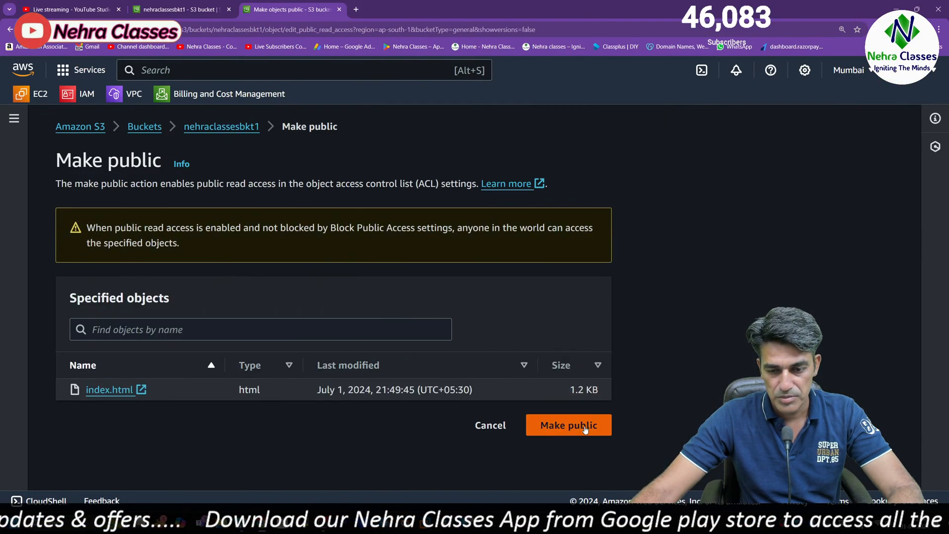
left_click(569, 425)
scroll(263, 366, "down", 2)
scroll(205, 275, "up", 3)
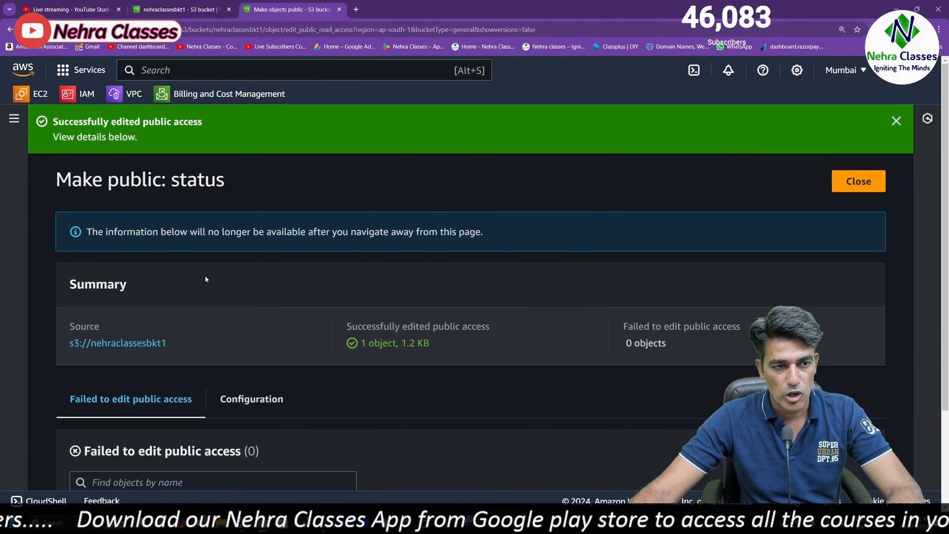
Open the static website endpoint of nehraclassesbkt1 from the bucket's properties
left_click(136, 341)
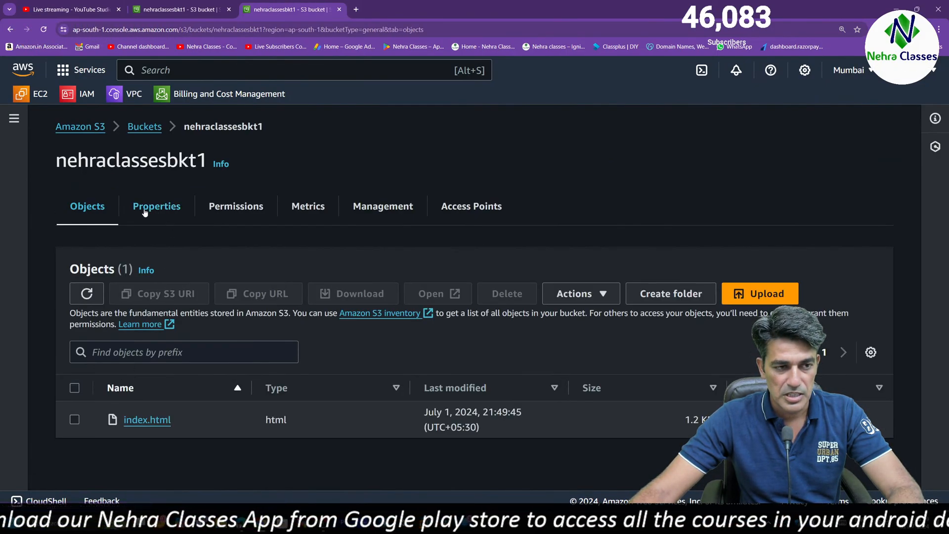
left_click(143, 207)
scroll(257, 316, "down", 15)
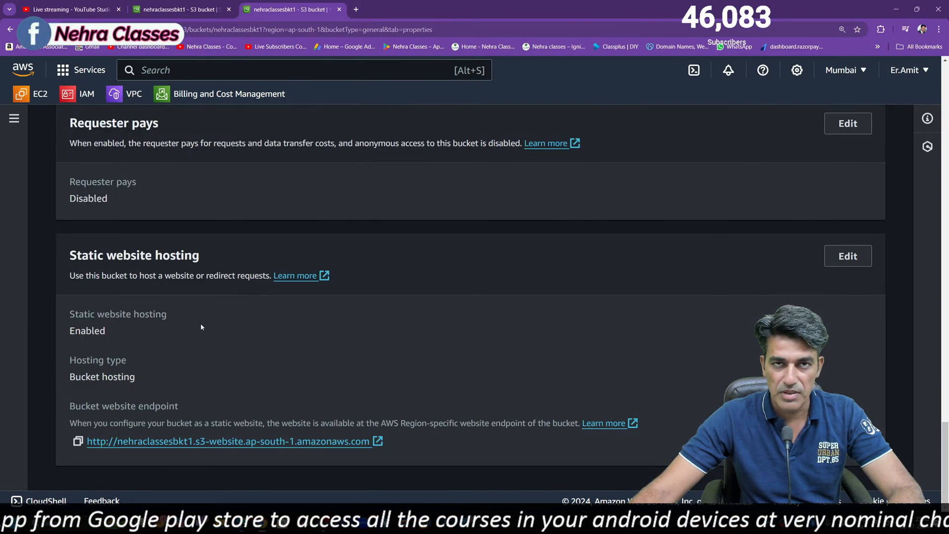
left_click(236, 445)
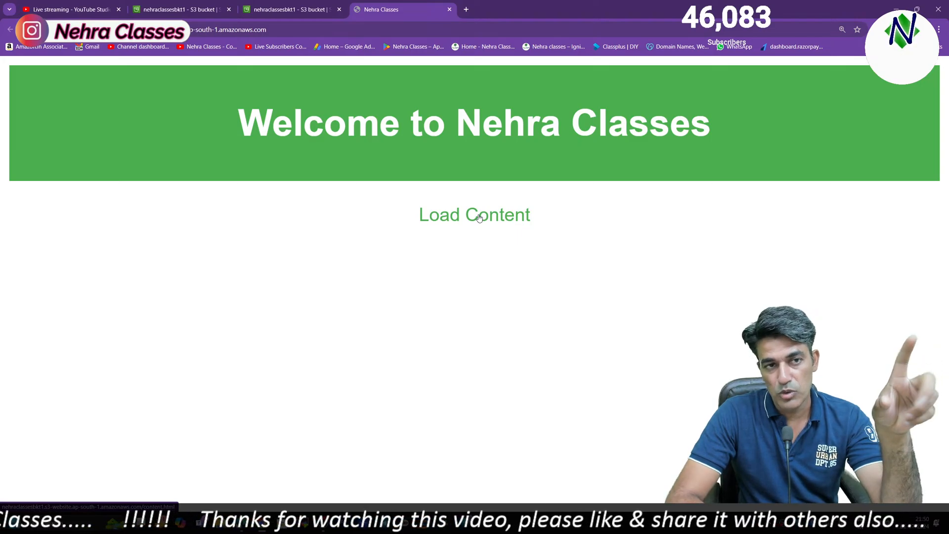
left_click(180, 9)
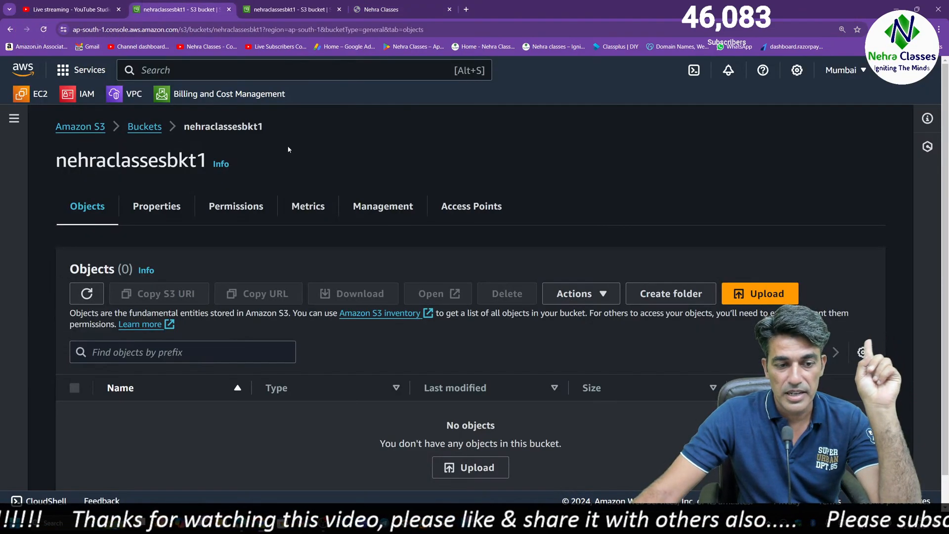
left_click(144, 127)
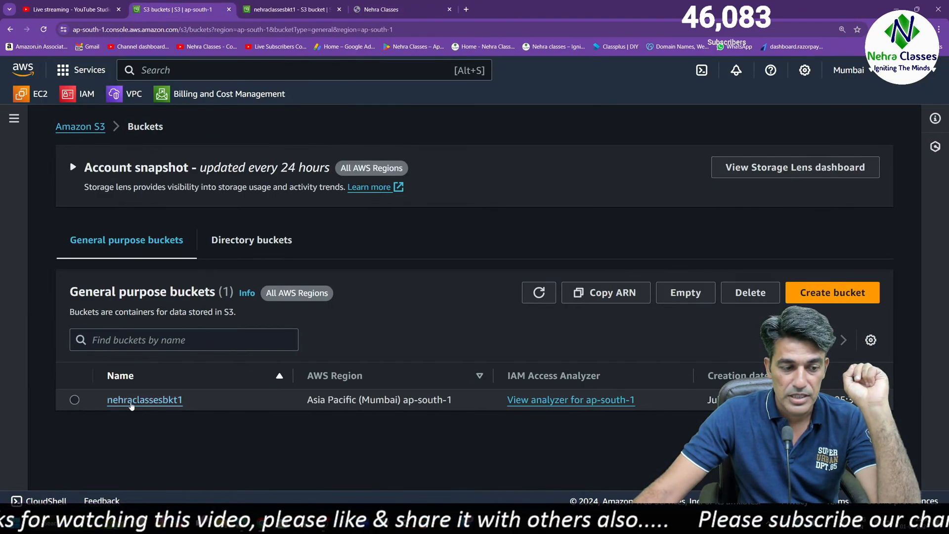
left_click(82, 127)
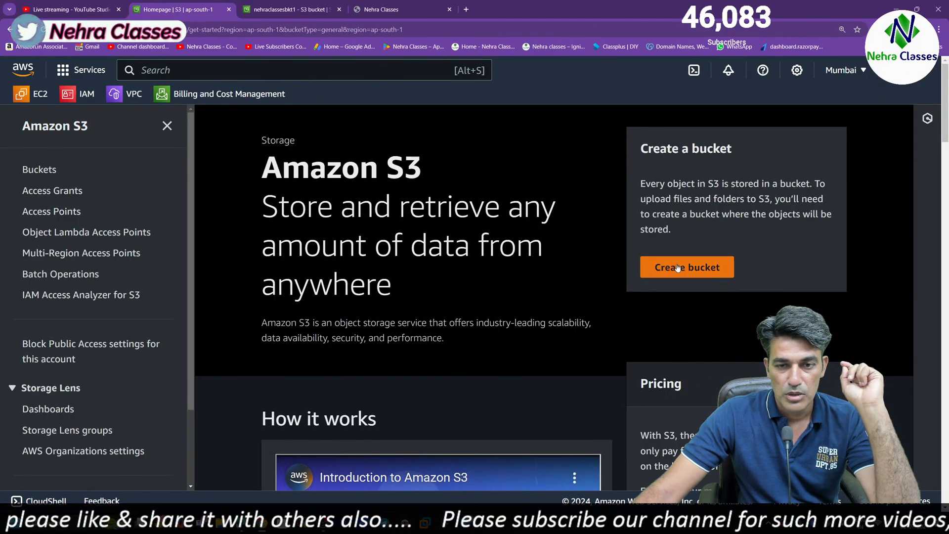
left_click(230, 9)
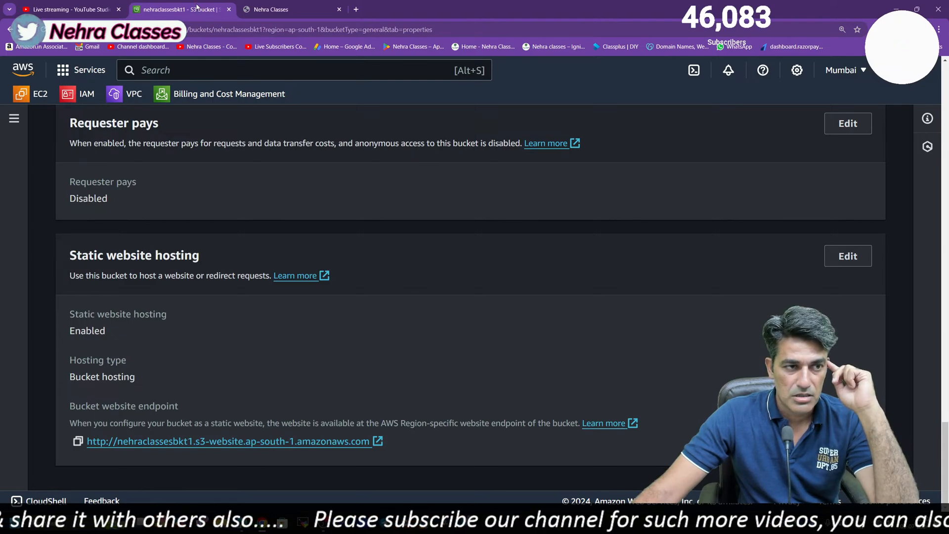
Open the bucket list in a separate browser tab and go into nehraclassesbkt2
scroll(299, 198, "up", 15)
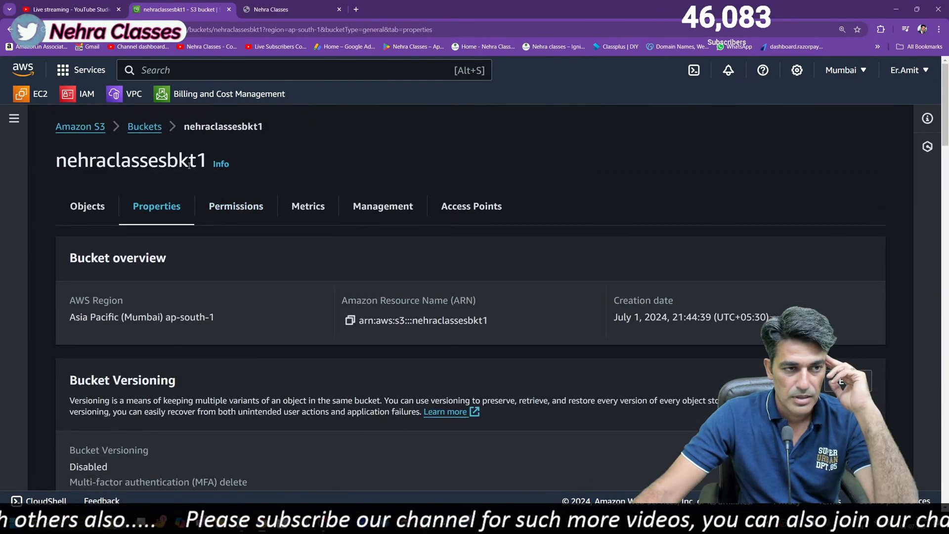
right_click(151, 131)
left_click(168, 141)
left_click(292, 4)
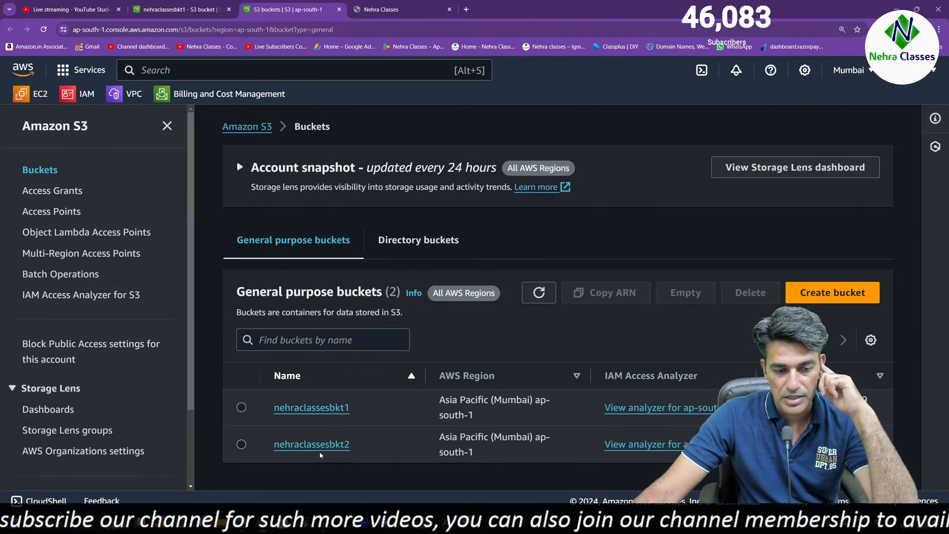
left_click(321, 448)
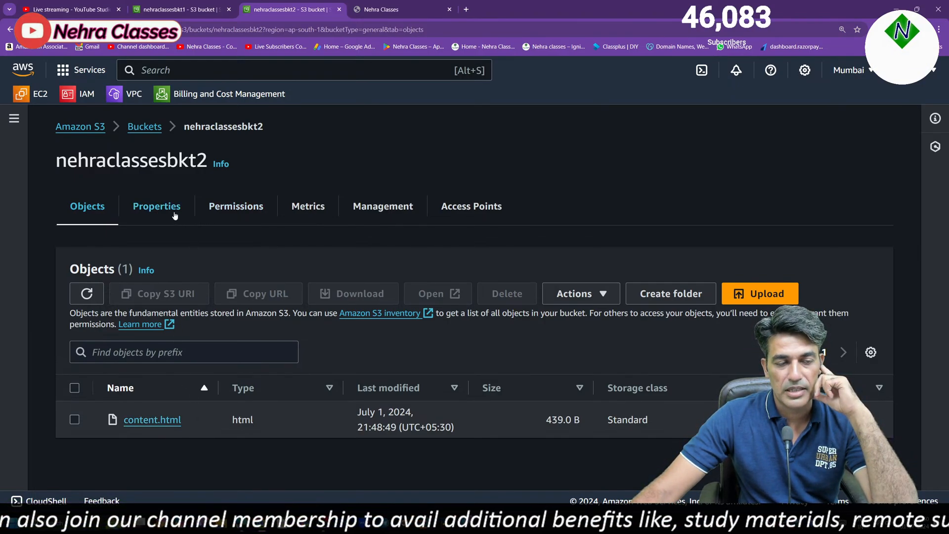
Open the cross-origin resource sharing (CORS) configuration in the permissions of nehraclassesbkt2 for editing
left_click(237, 207)
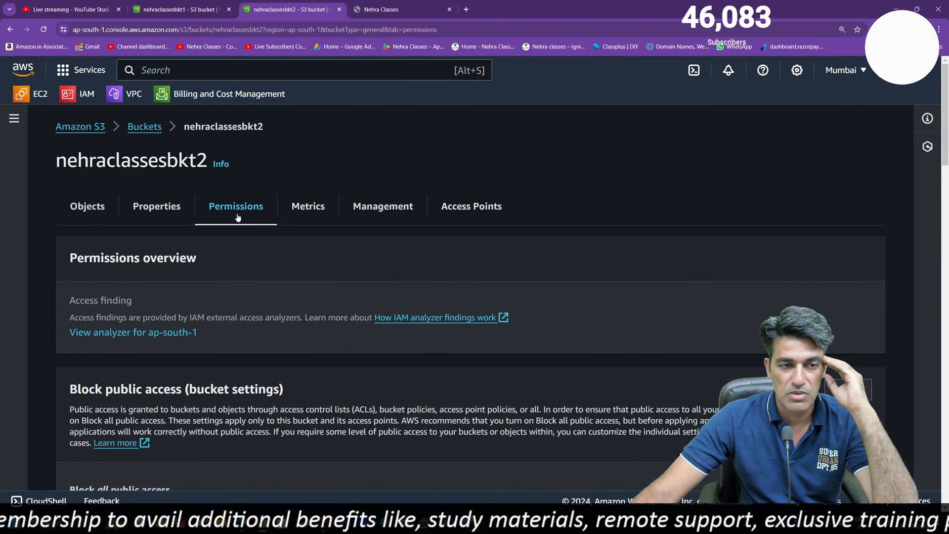
scroll(304, 327, "down", 8)
scroll(303, 327, "up", 4)
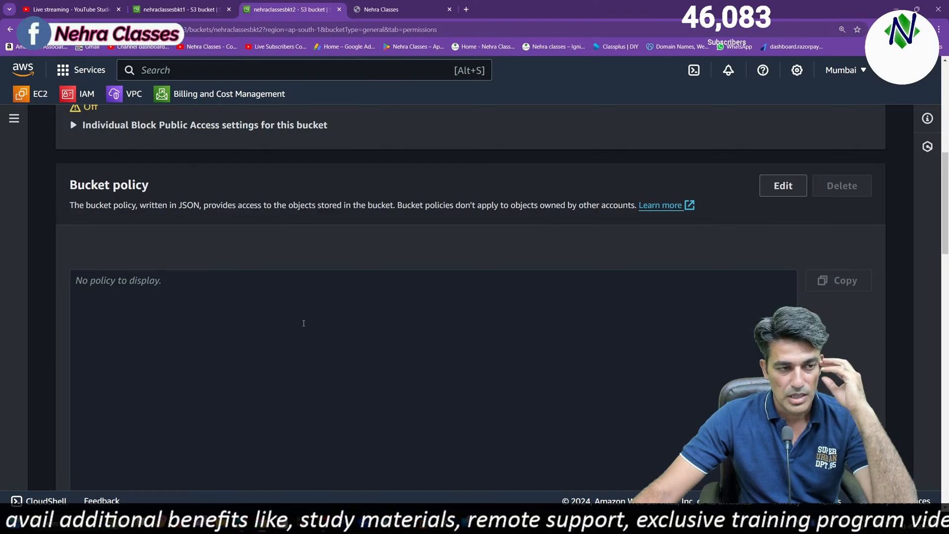
scroll(303, 326, "down", 10)
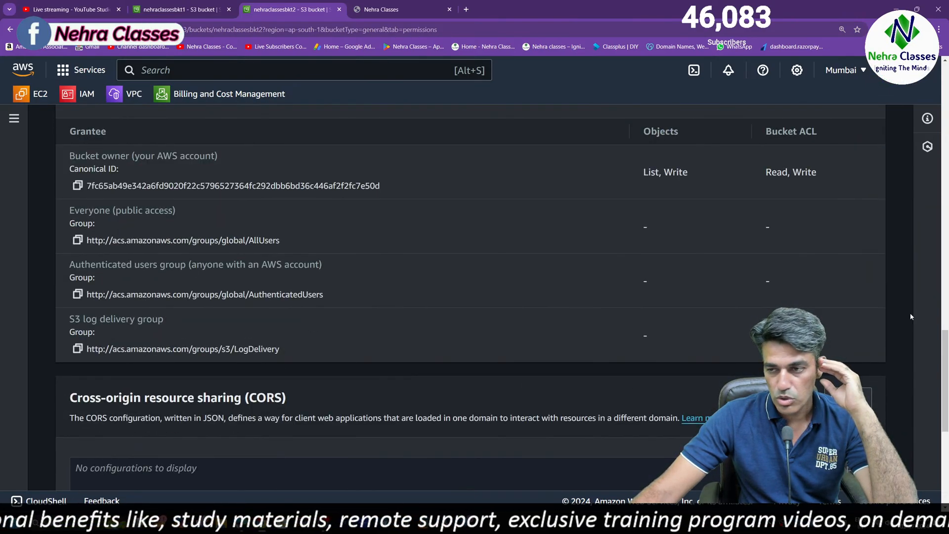
scroll(195, 286, "down", 4)
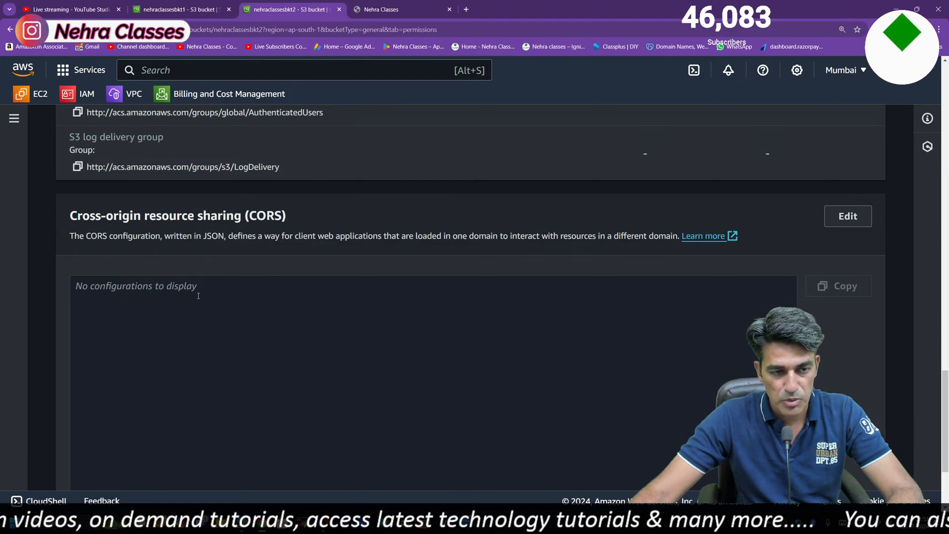
left_click(216, 298)
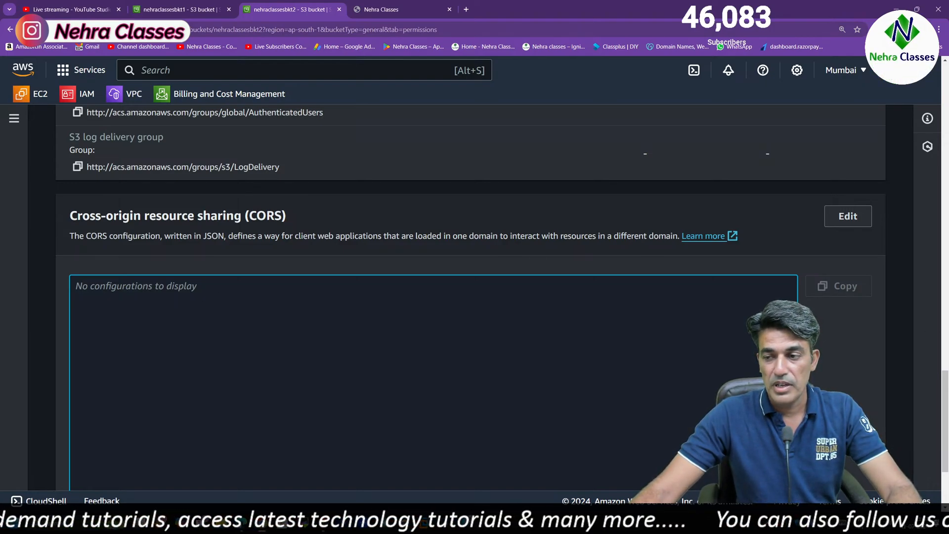
left_click_drag(942, 390, 943, 406)
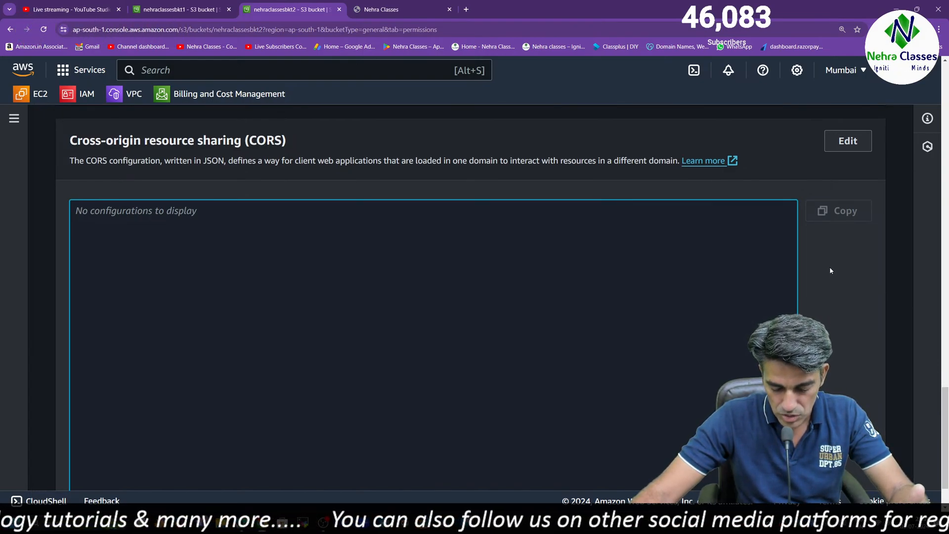
left_click(833, 151)
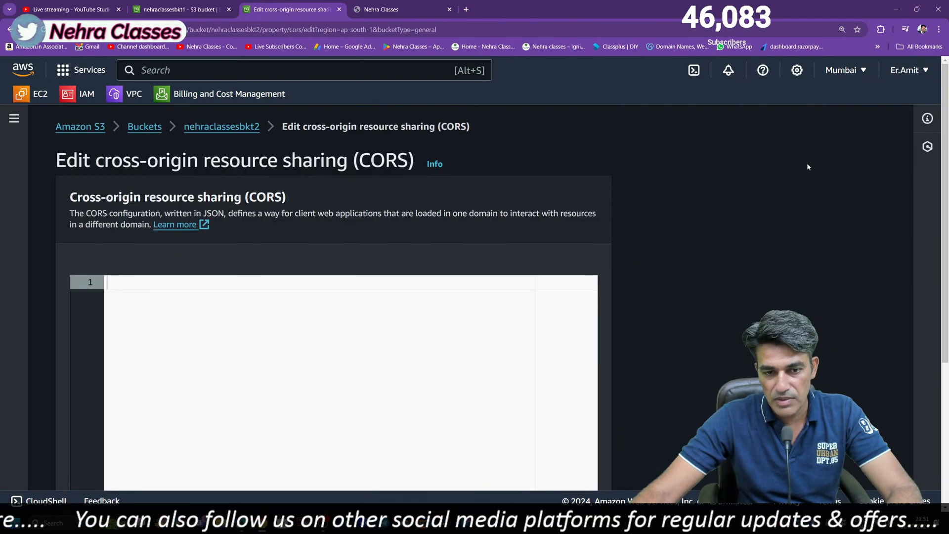
Open the AWS documentation on CORS configuration and examine the JSON and XML versions of Example 1
scroll(247, 380, "down", 5)
scroll(364, 397, "up", 5)
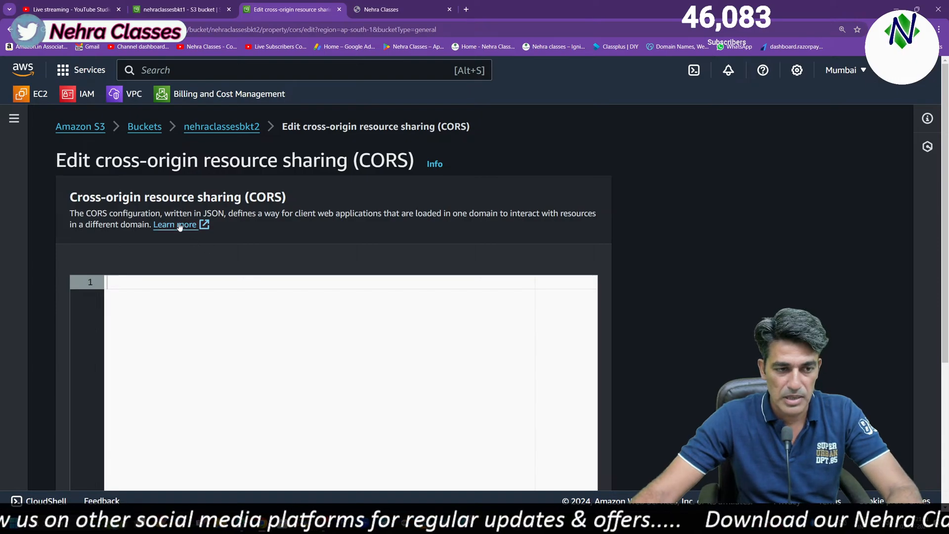
left_click(179, 226)
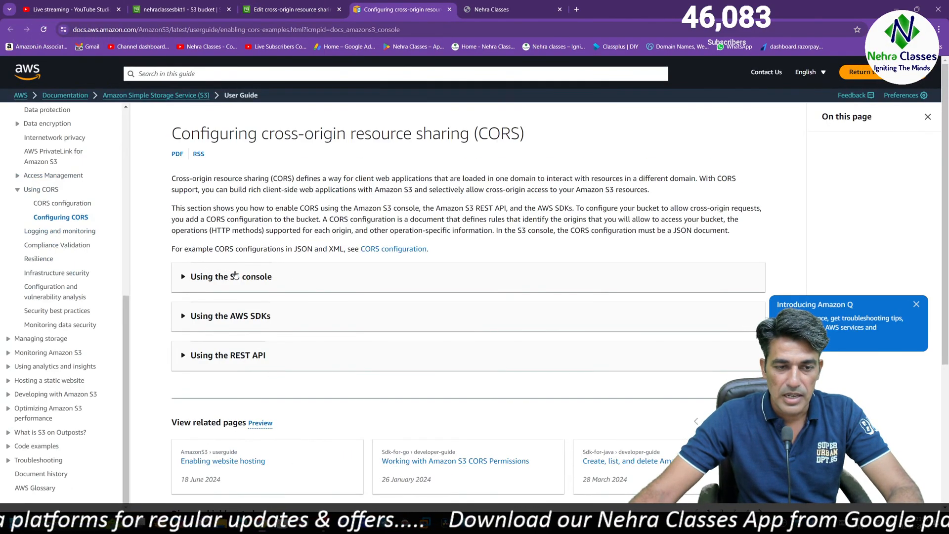
left_click(210, 278)
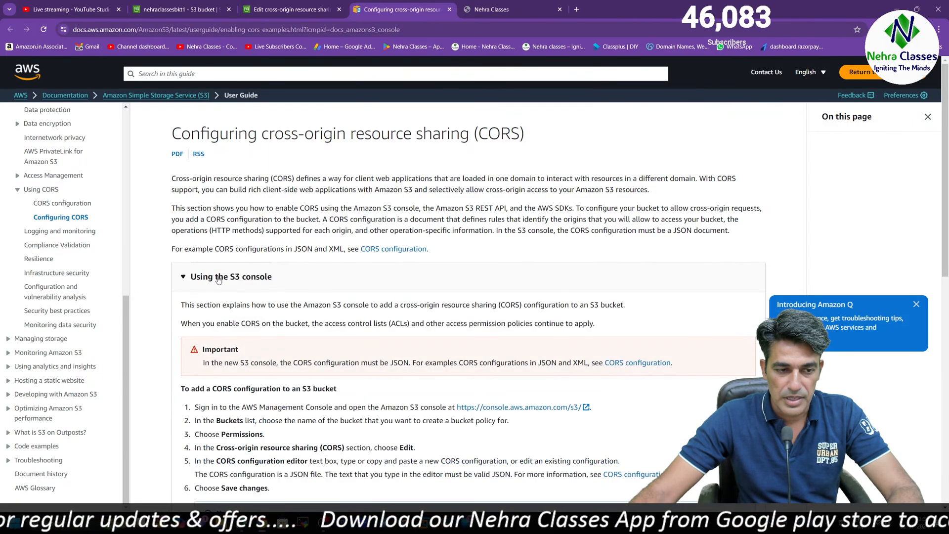
left_click(400, 249)
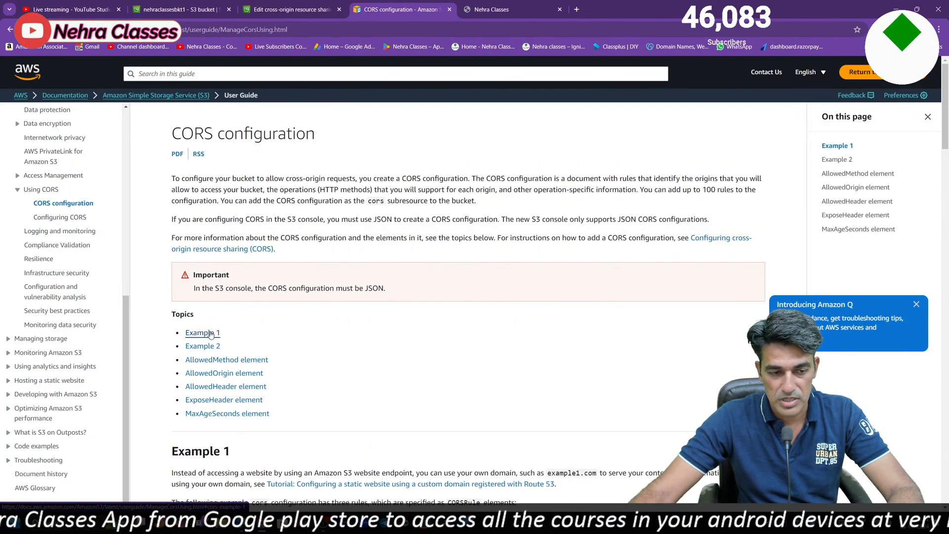
left_click(211, 334)
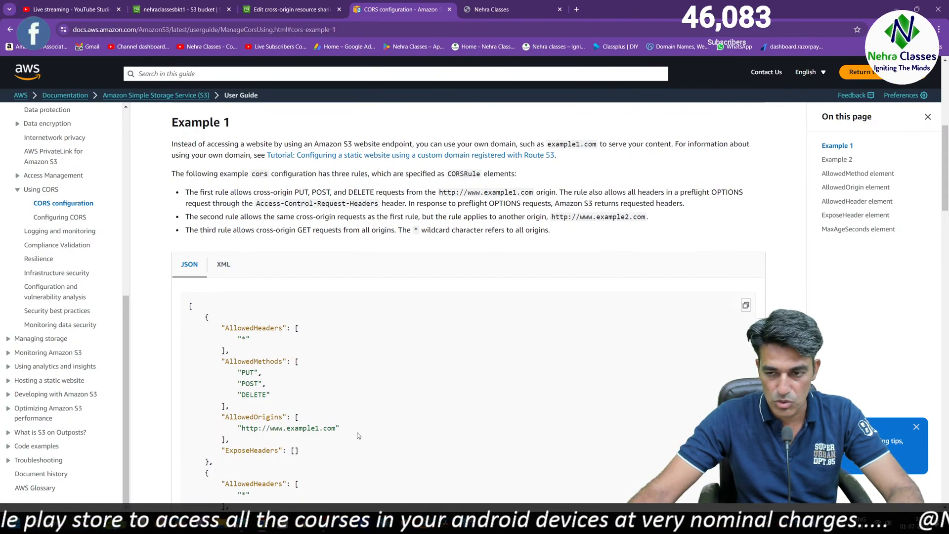
left_click(223, 266)
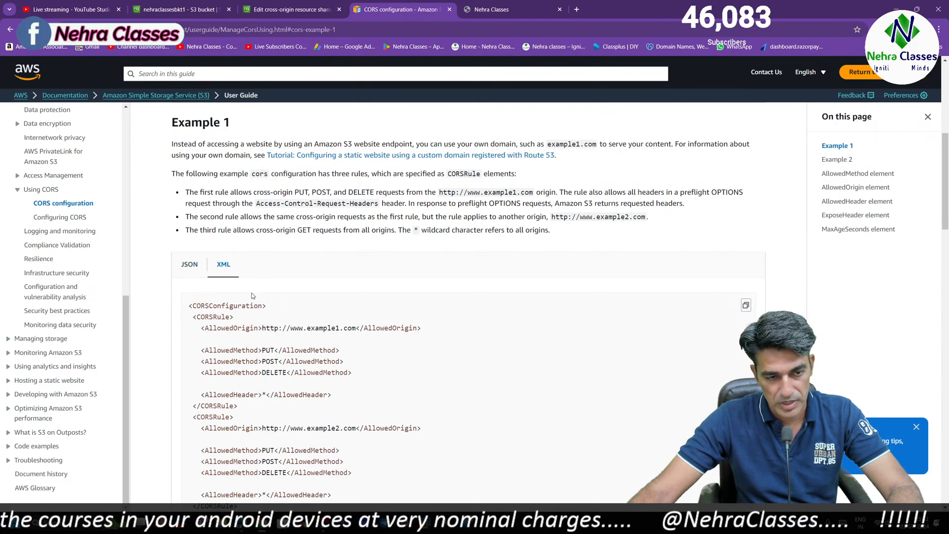
Copy the JSON version of Example 1 from the documentation into the CORS editor of nehraclassesbkt2
left_click(197, 269)
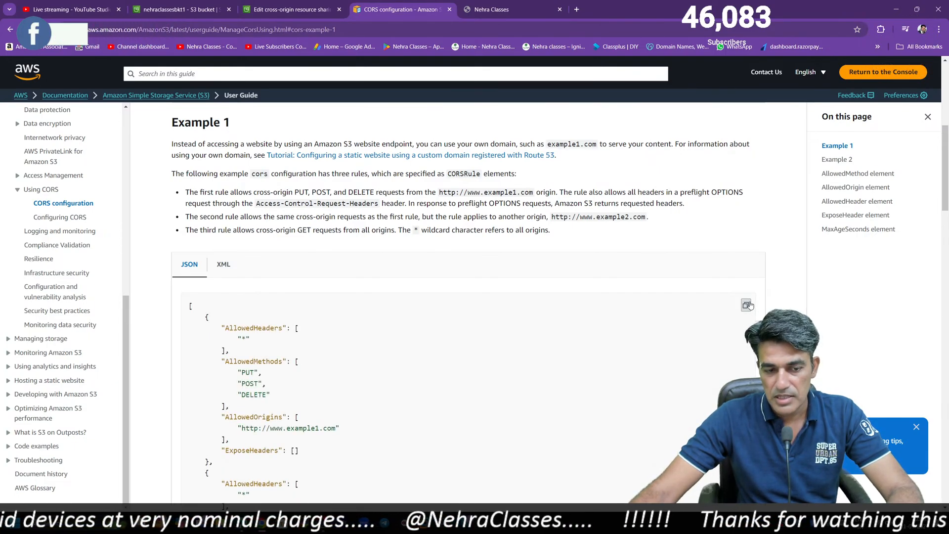
left_click(300, 8)
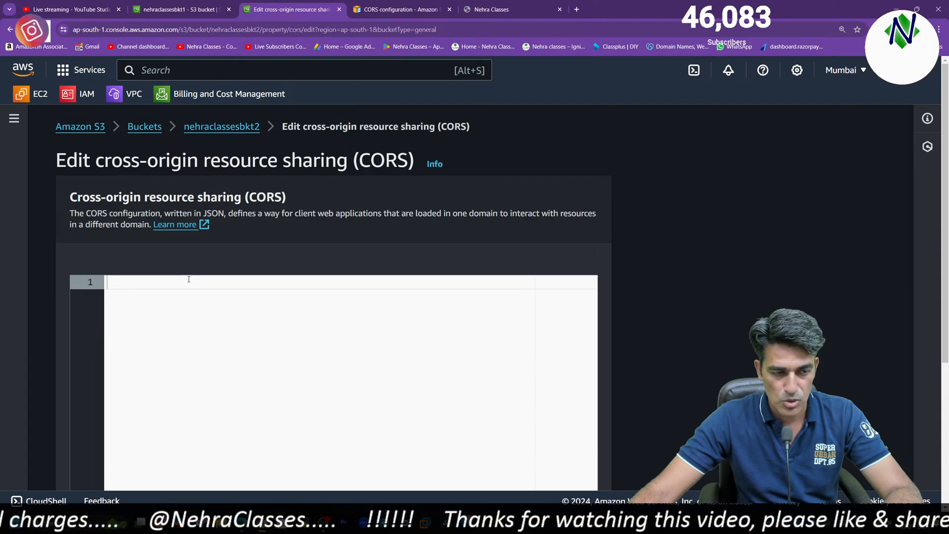
key("ctrl+v")
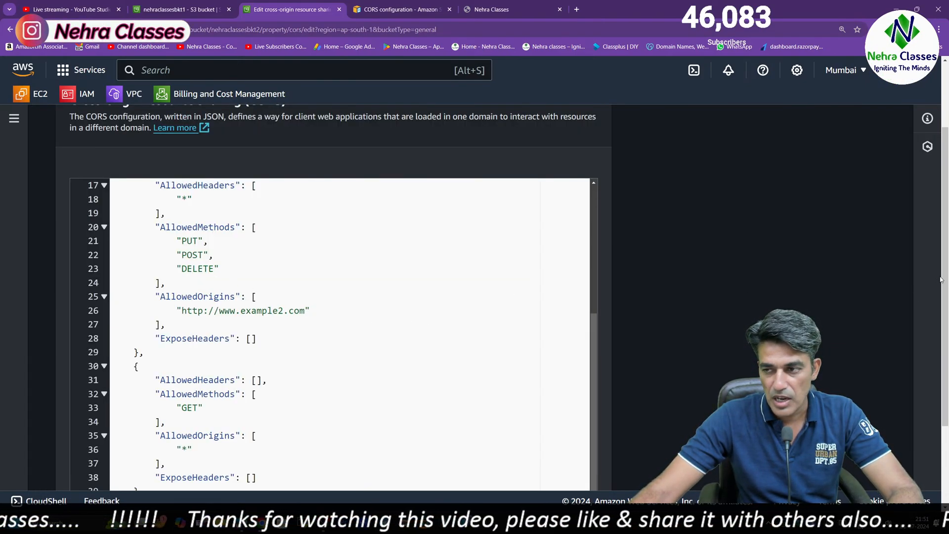
left_click_drag(945, 151, 943, 206)
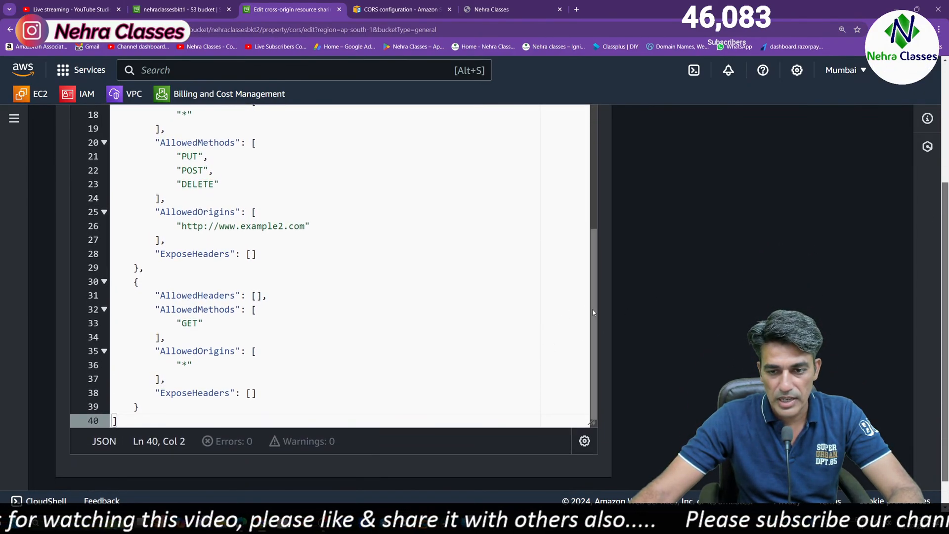
left_click_drag(594, 311, 620, 151)
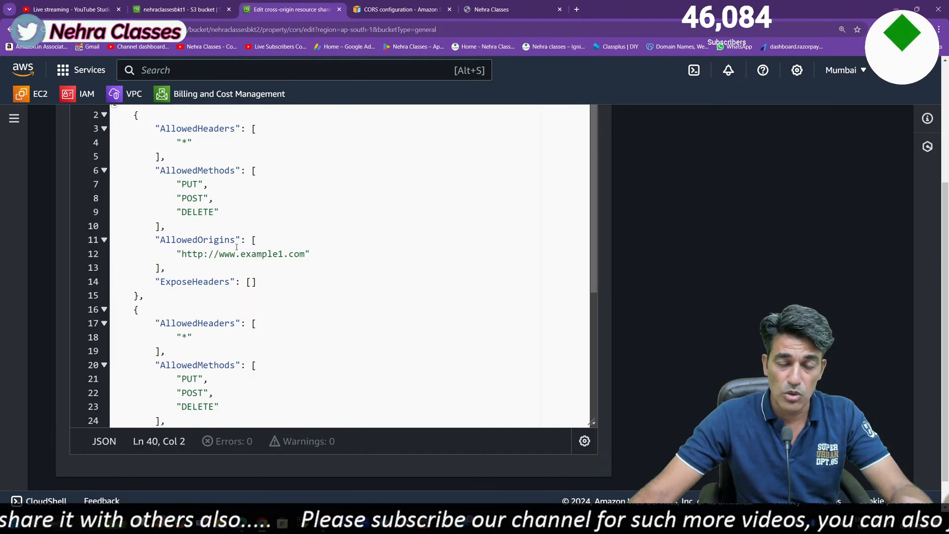
left_click_drag(182, 254, 306, 254)
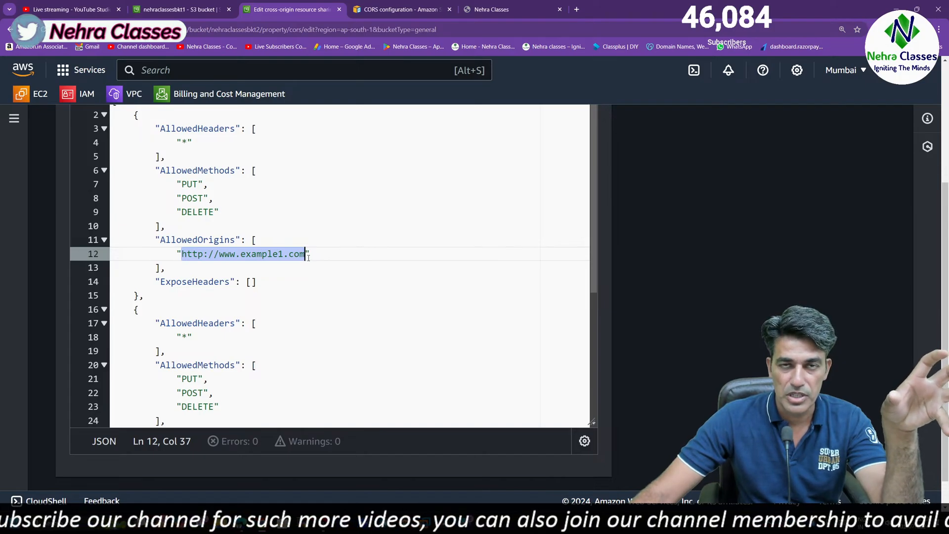
key("BackSpace")
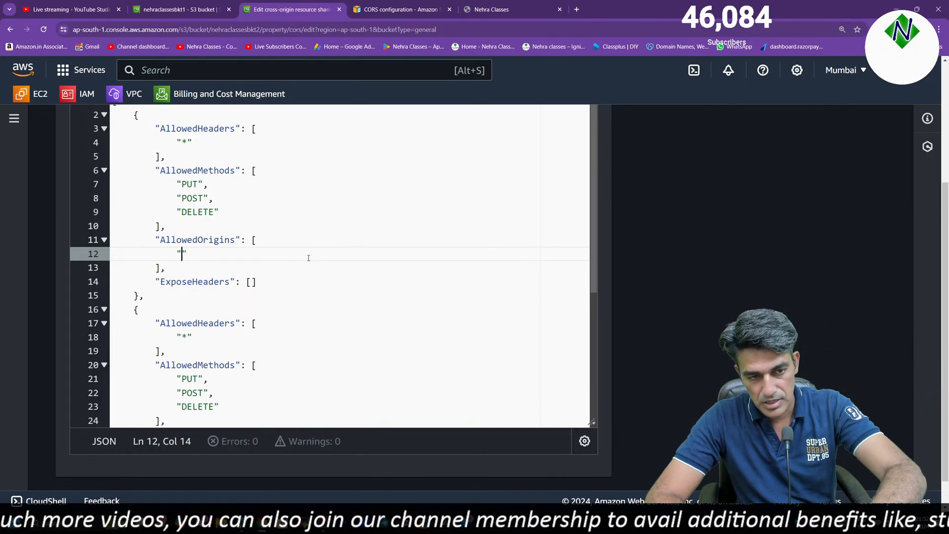
type("*")
scroll(308, 257, "down", 6)
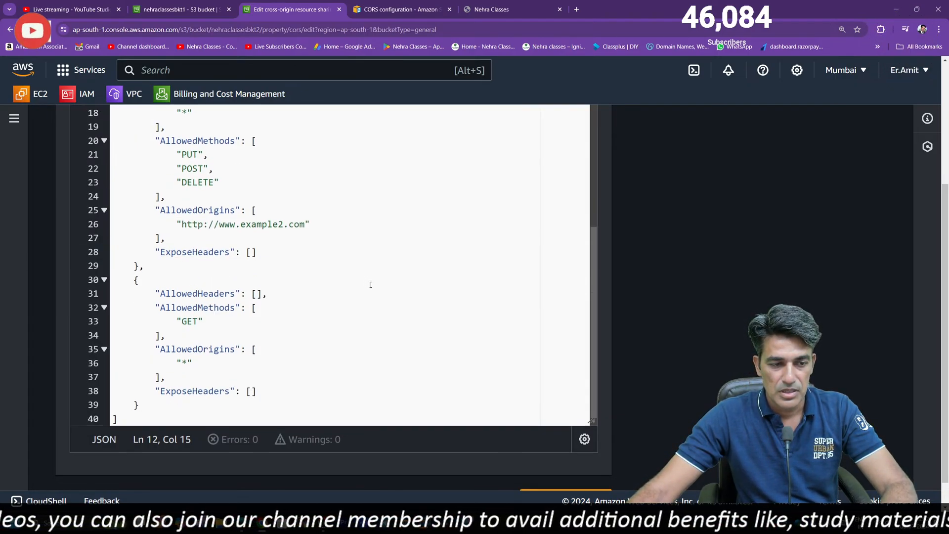
left_click_drag(181, 193, 296, 193)
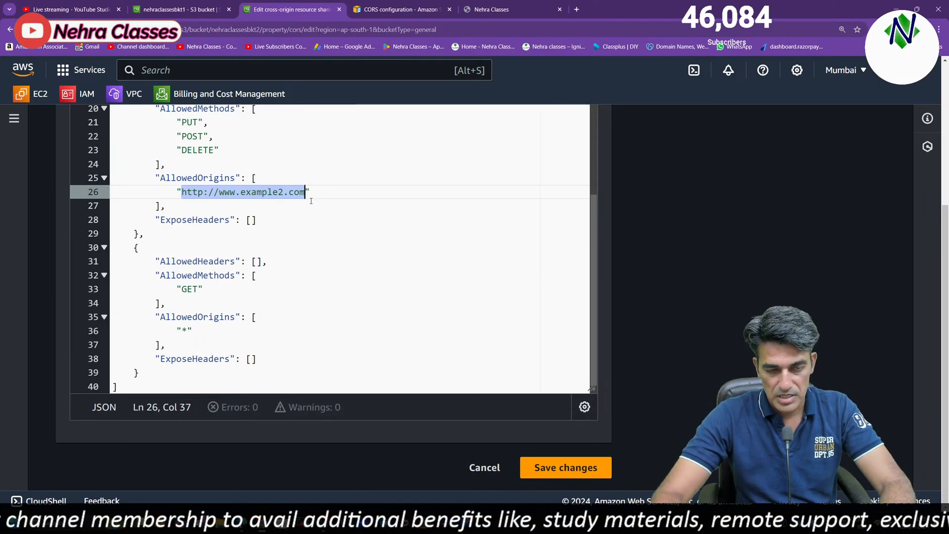
key("BackSpace")
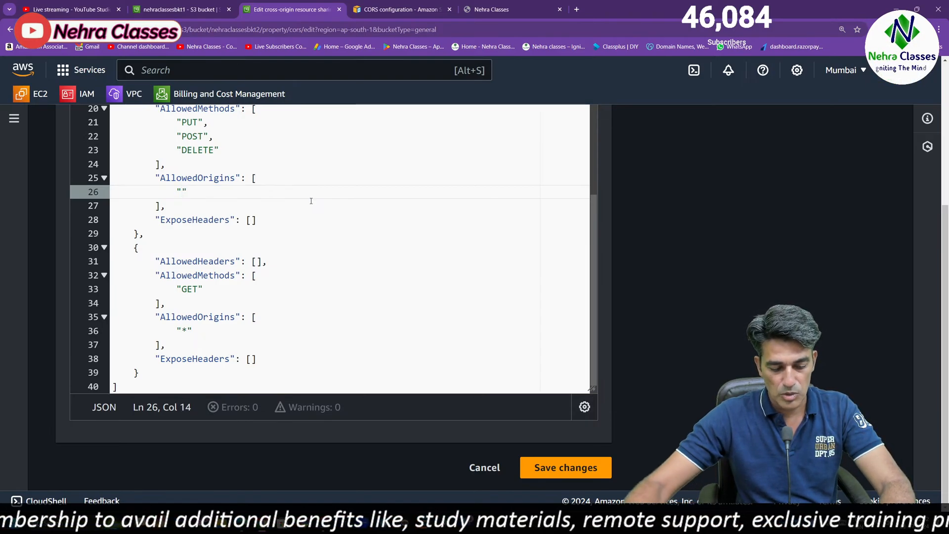
type("*")
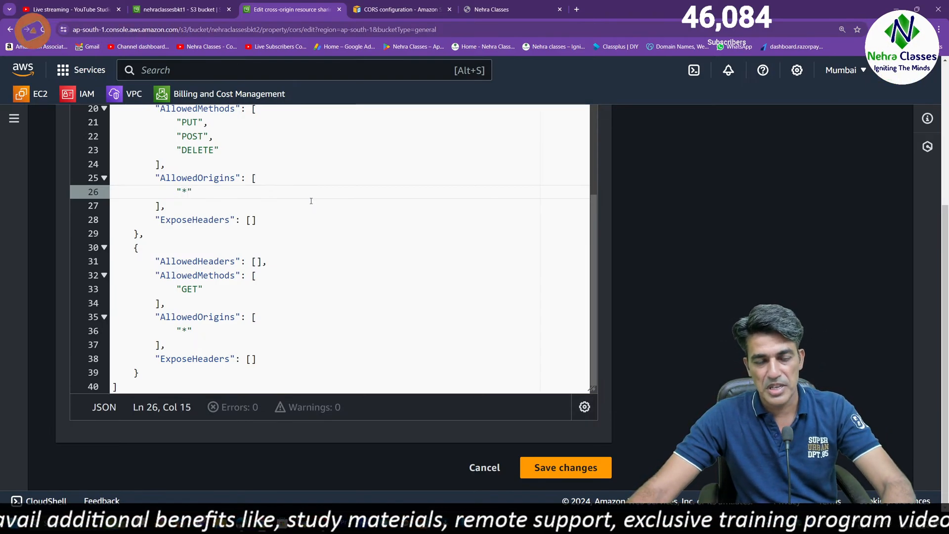
left_click(557, 465)
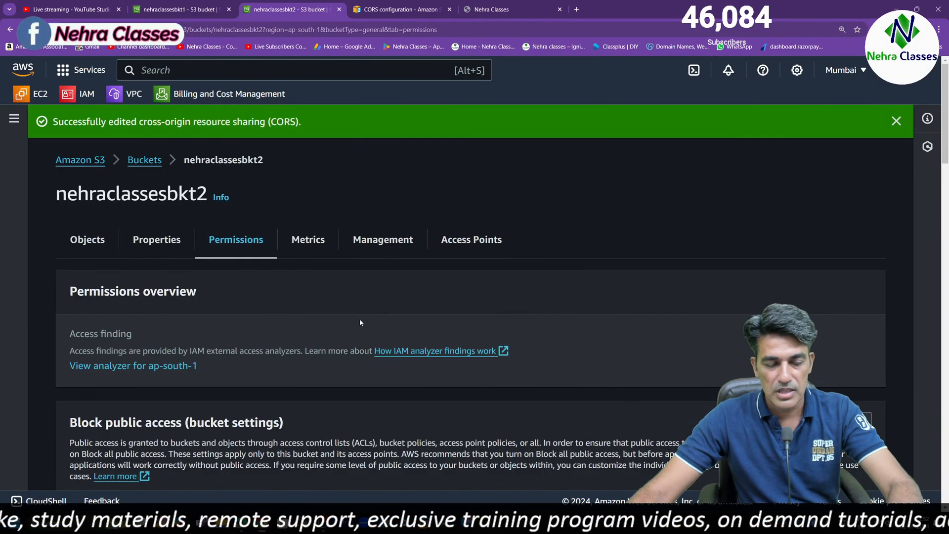
Make the content.html object in nehraclassesbkt2 public
left_click(88, 239)
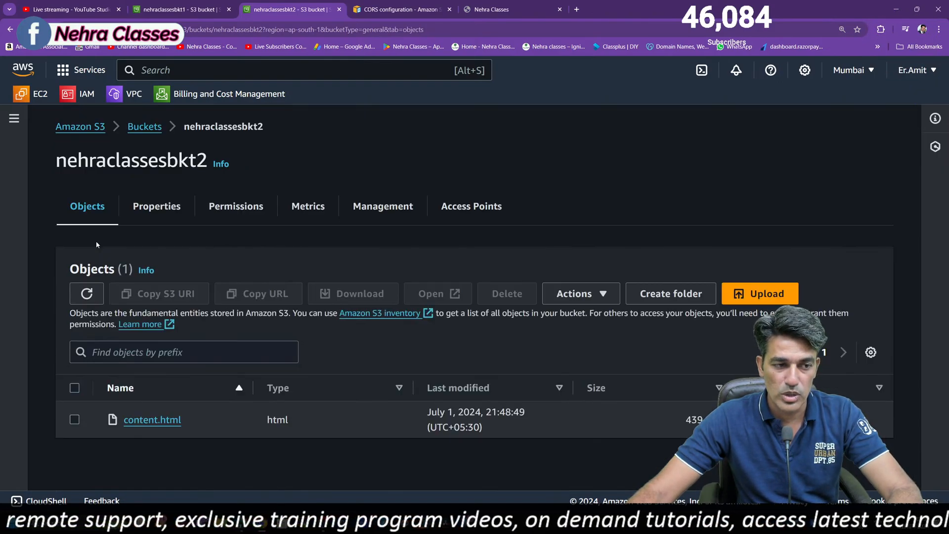
left_click(74, 387)
left_click(573, 293)
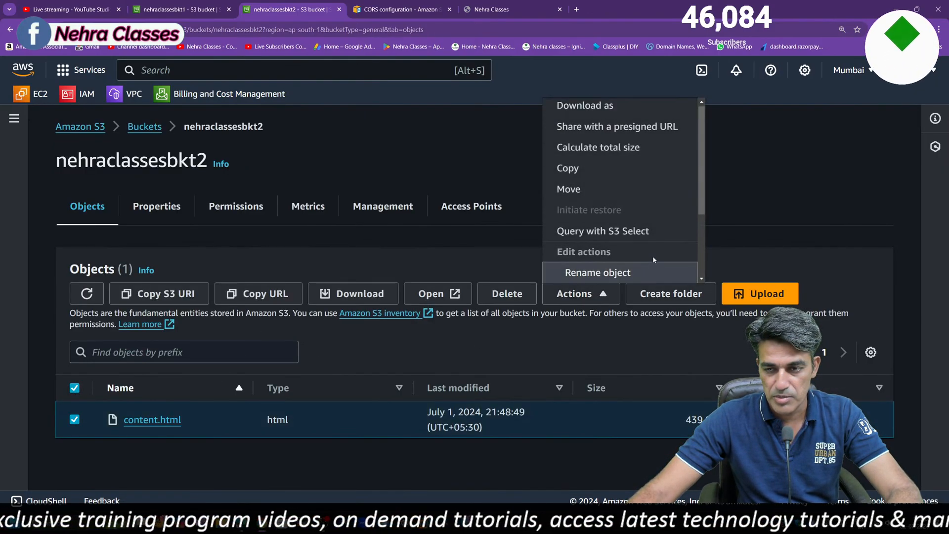
scroll(653, 256, "down", 2)
left_click(635, 270)
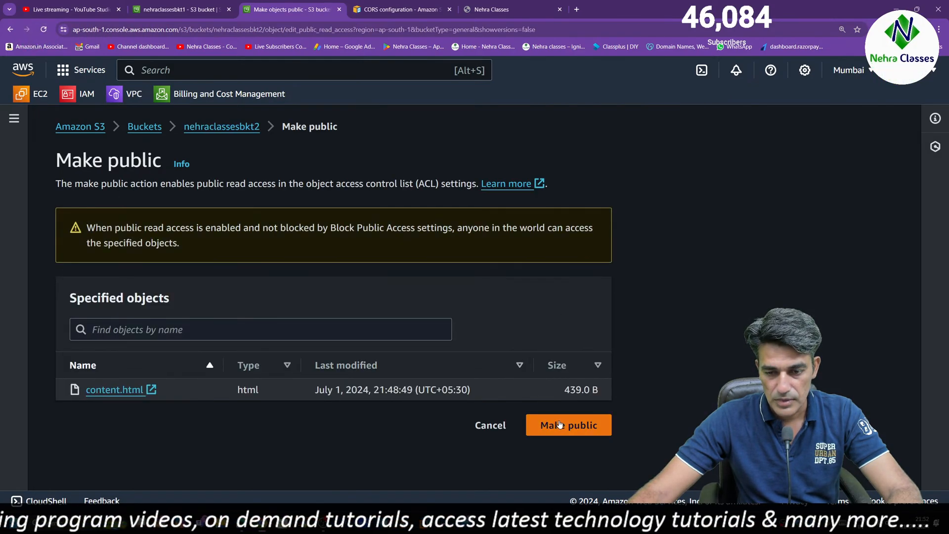
left_click(559, 424)
Close the CORS documentation page and bring up the nehraclassesbkt1 website
left_click(451, 4)
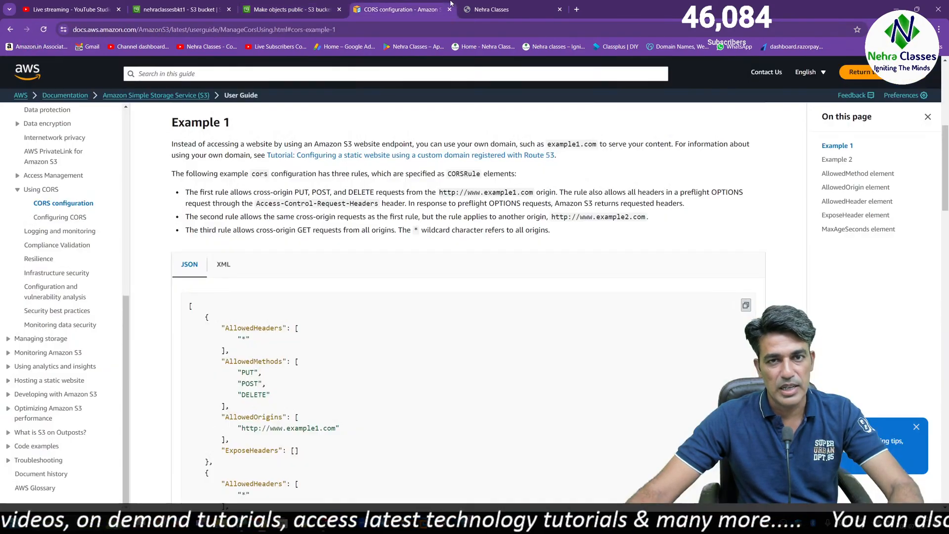
left_click(451, 8)
left_click(411, 10)
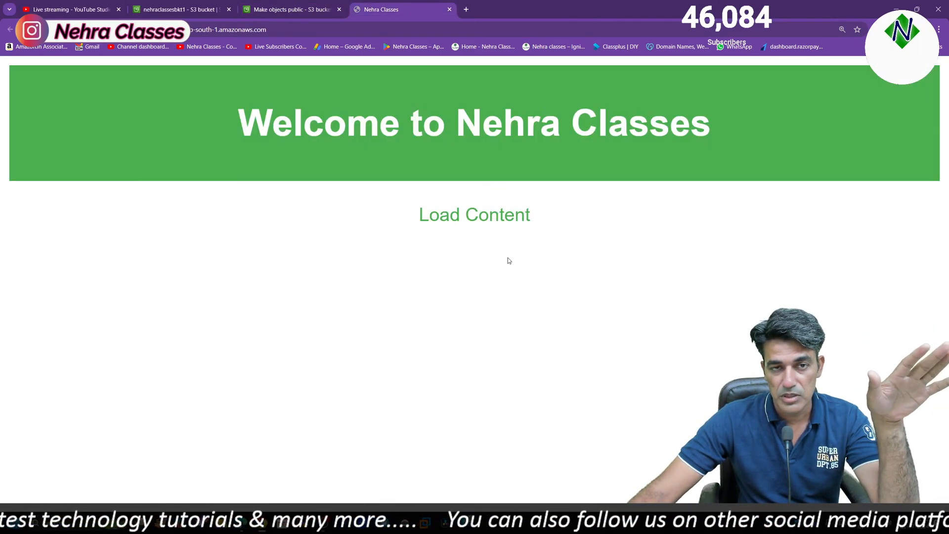
Return to nehraclassesbkt2 and review the bucket policy and saved CORS configuration in its permissions
left_click(297, 9)
scroll(347, 429, "down", 3)
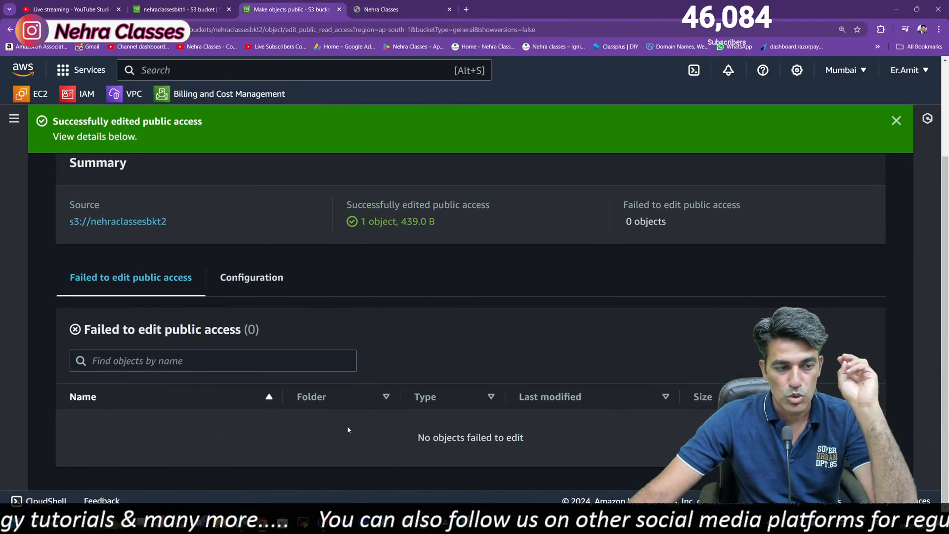
left_click(143, 221)
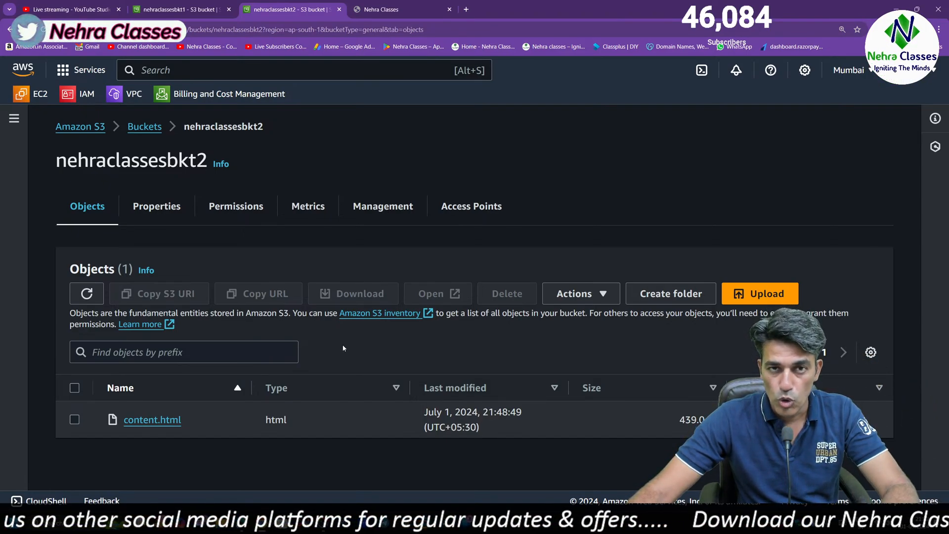
left_click(165, 218)
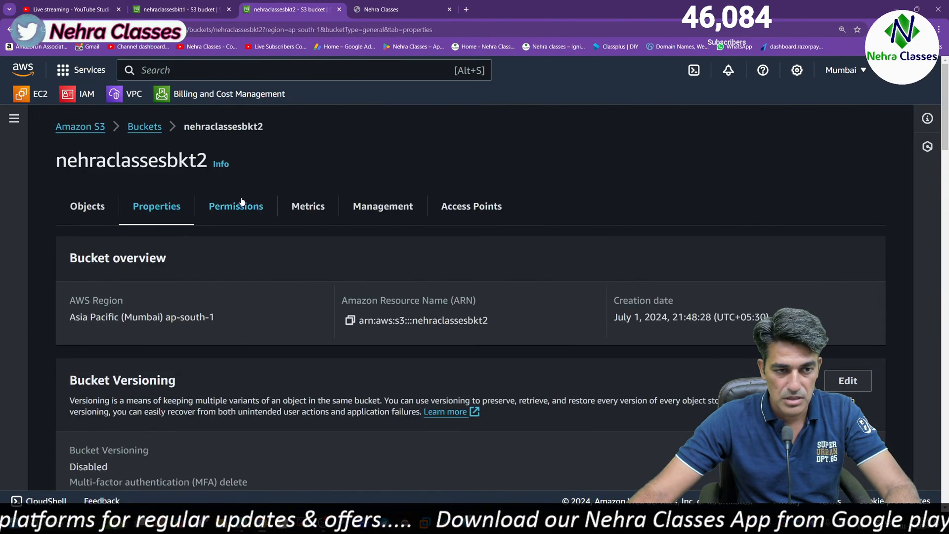
left_click(242, 202)
scroll(269, 310, "down", 10)
scroll(269, 309, "up", 6)
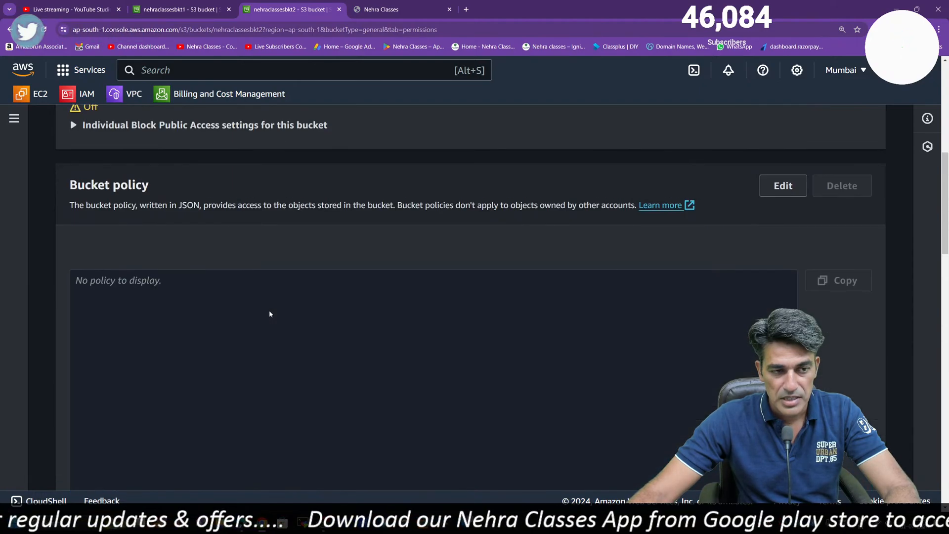
scroll(270, 314, "down", 15)
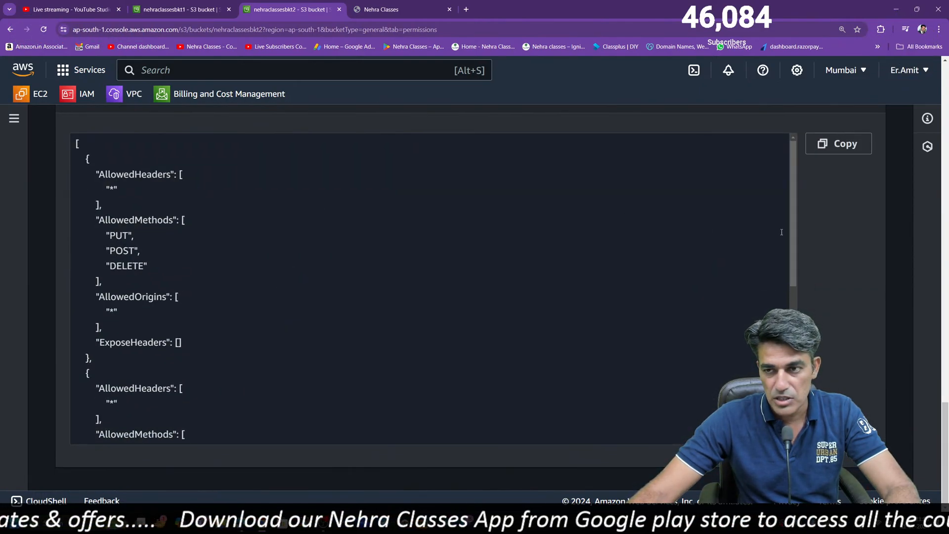
left_click(185, 232)
scroll(185, 232, "down", 8)
scroll(801, 272, "up", 20)
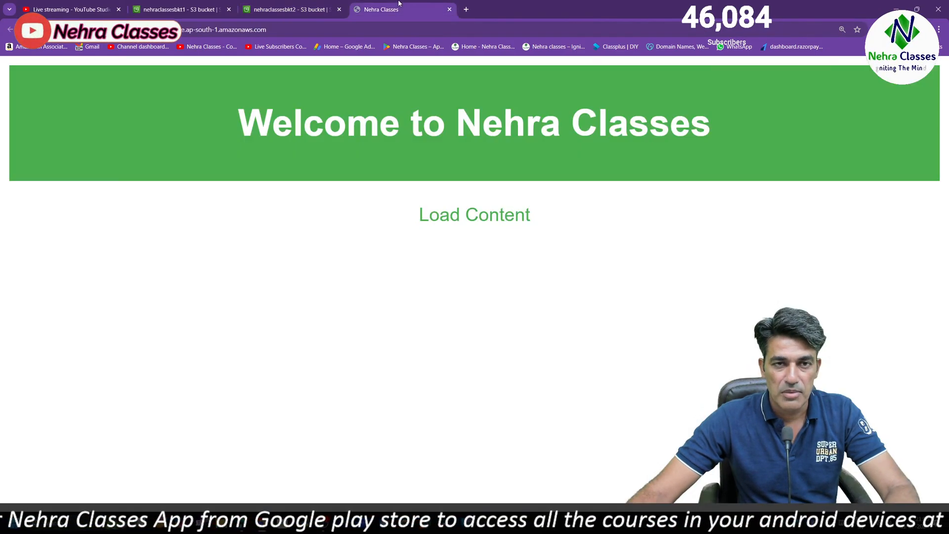
Check the nehraclassesbkt1 website page, and open content.html from nehraclassesbkt2 through its object URL
left_click(399, 5)
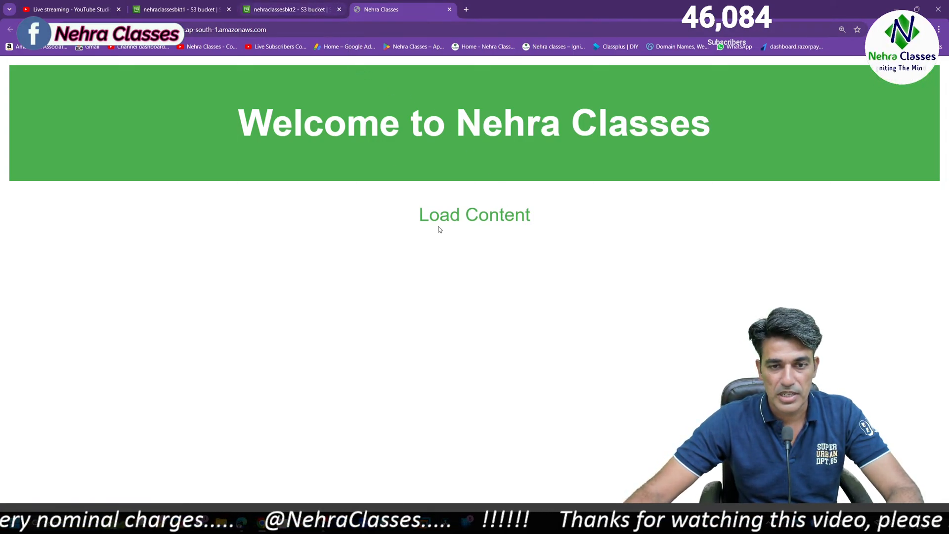
left_click(281, 4)
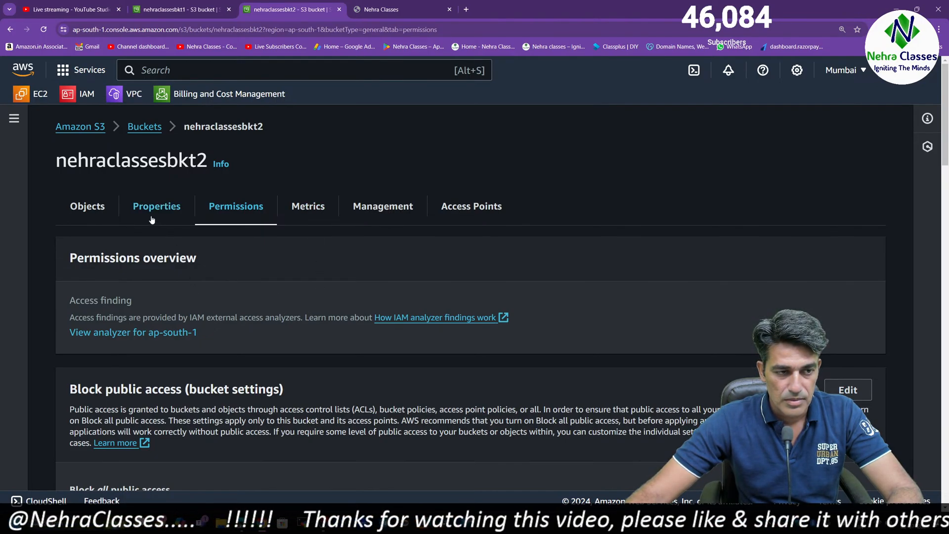
left_click(100, 208)
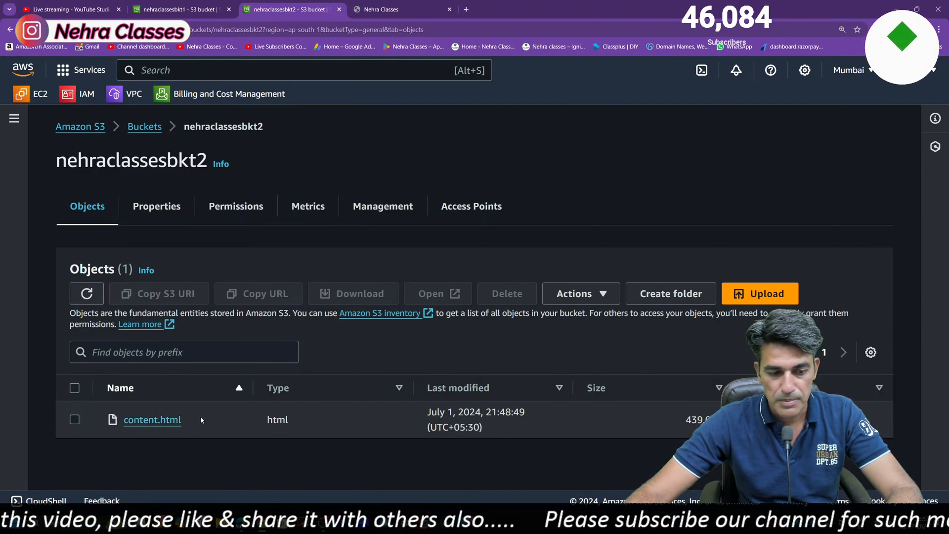
left_click(152, 420)
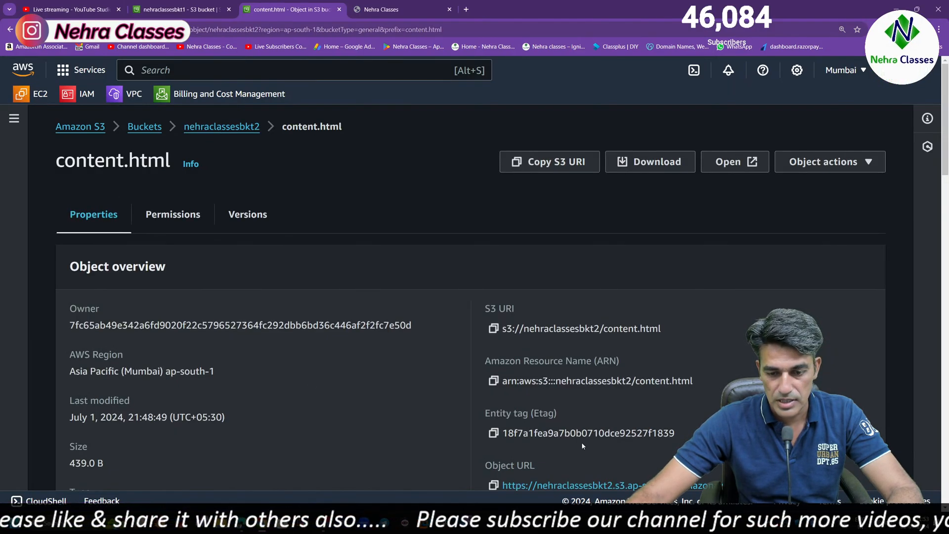
scroll(581, 442, "down", 10)
scroll(584, 439, "up", 5)
scroll(550, 455, "down", 5)
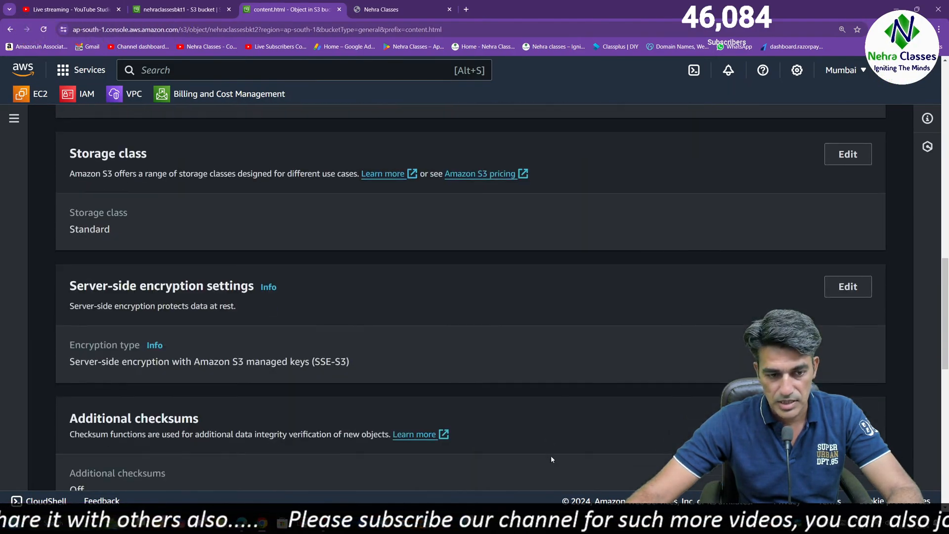
scroll(552, 453, "up", 5)
scroll(552, 453, "up", 5)
scroll(552, 453, "down", 5)
scroll(551, 453, "up", 5)
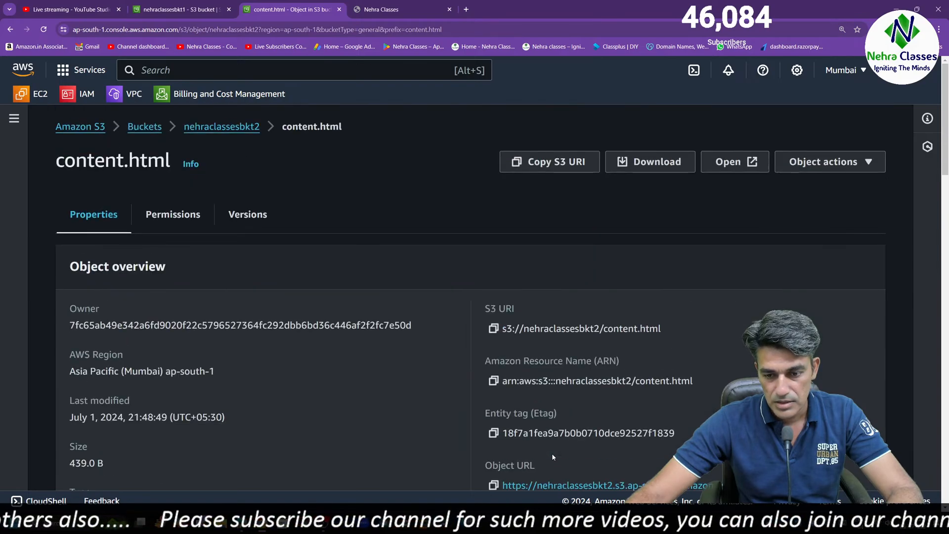
left_click(504, 486)
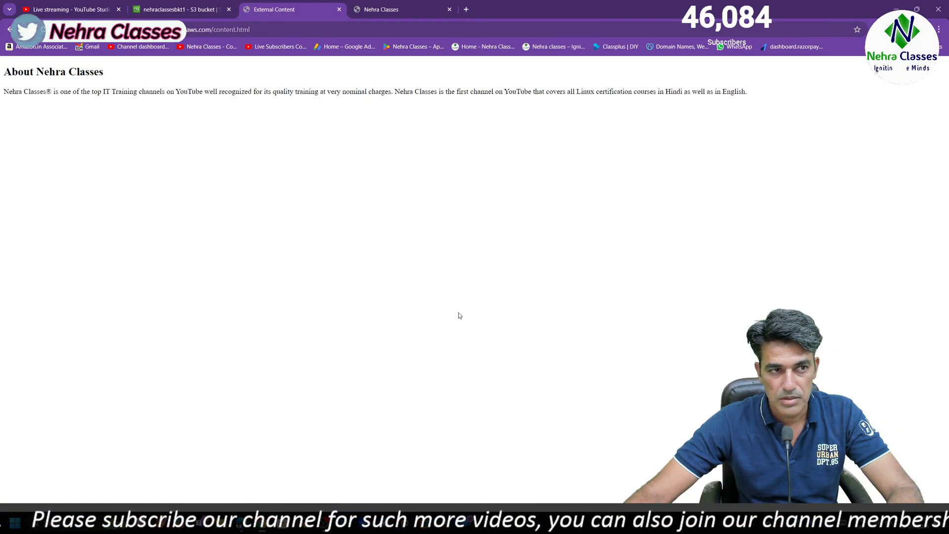
Close the content.html and website pages and show the objects stored in nehraclassesbkt1
left_click(339, 10)
left_click(339, 10)
scroll(604, 470, "down", 7)
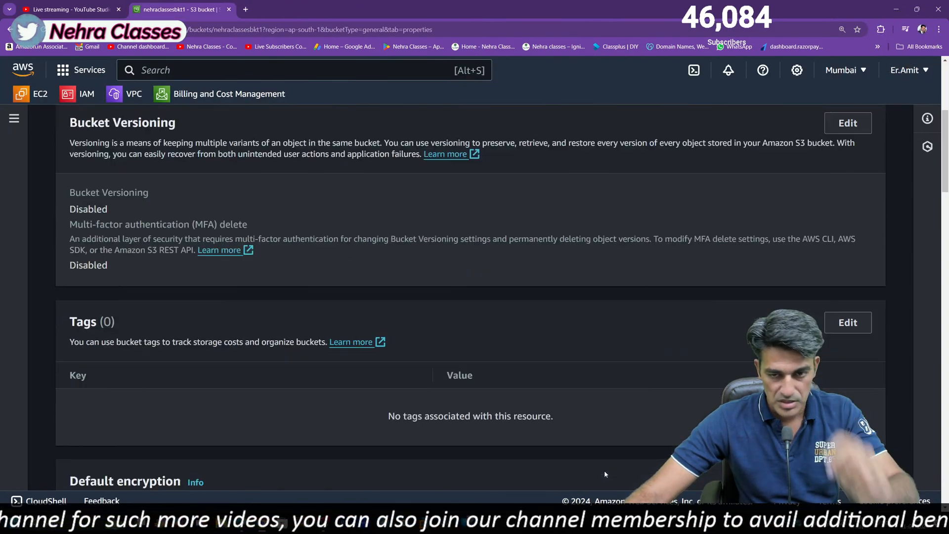
scroll(604, 452, "up", 7)
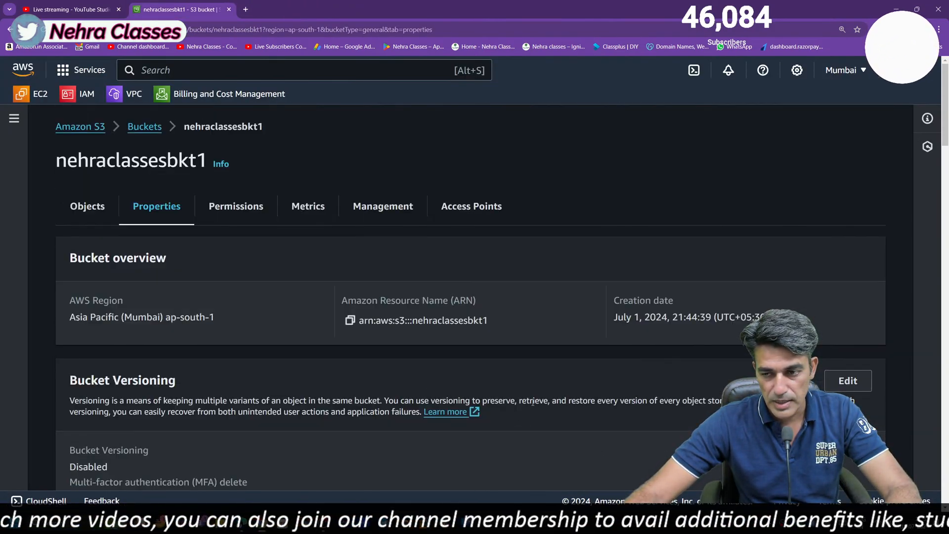
scroll(332, 342, "down", 7)
scroll(333, 342, "down", 7)
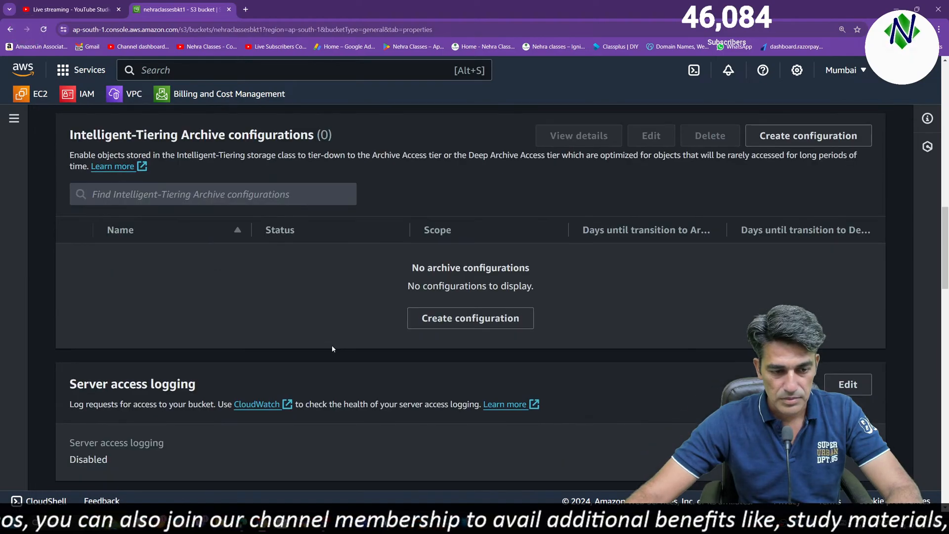
scroll(331, 345, "up", 14)
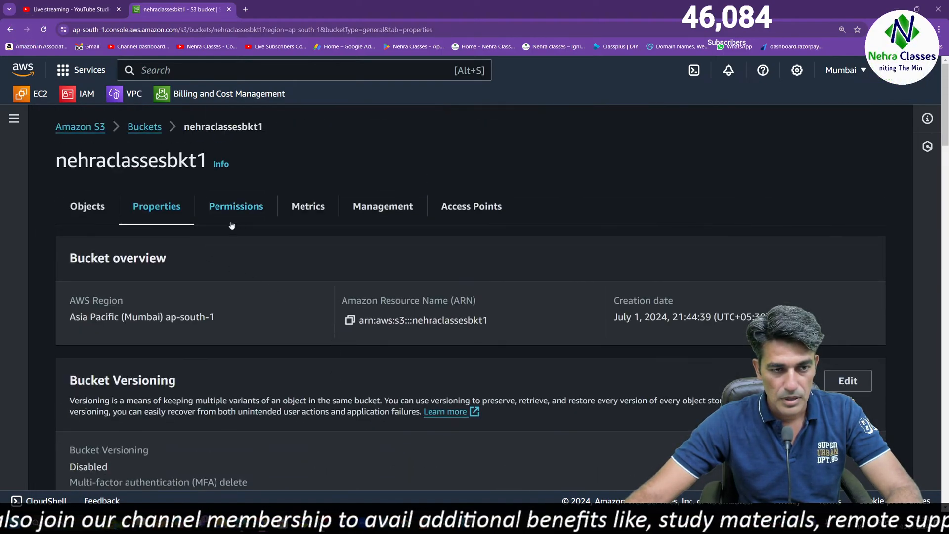
left_click(85, 206)
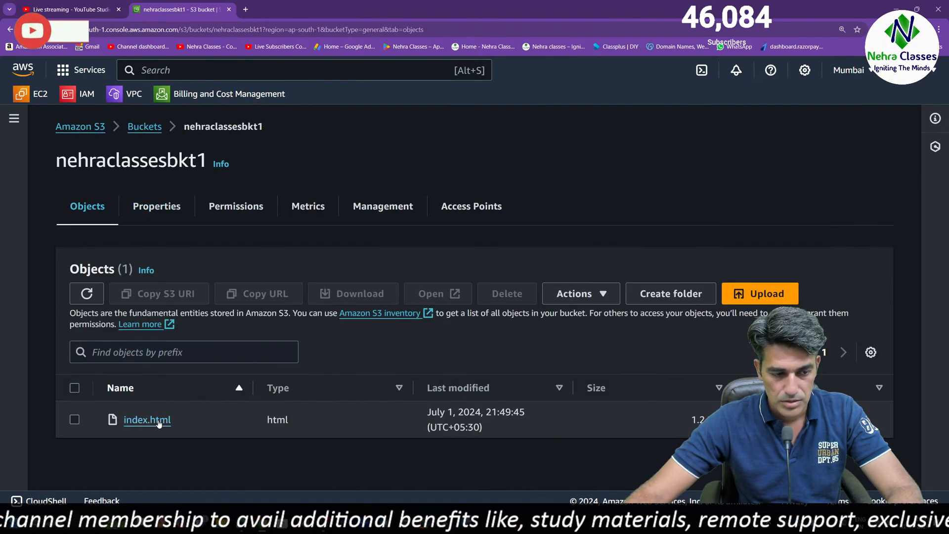
Open the bucket list in a separate browser tab, go to content.html in nehraclassesbkt2, and copy its object URL
middle_click(148, 127)
left_click(276, 3)
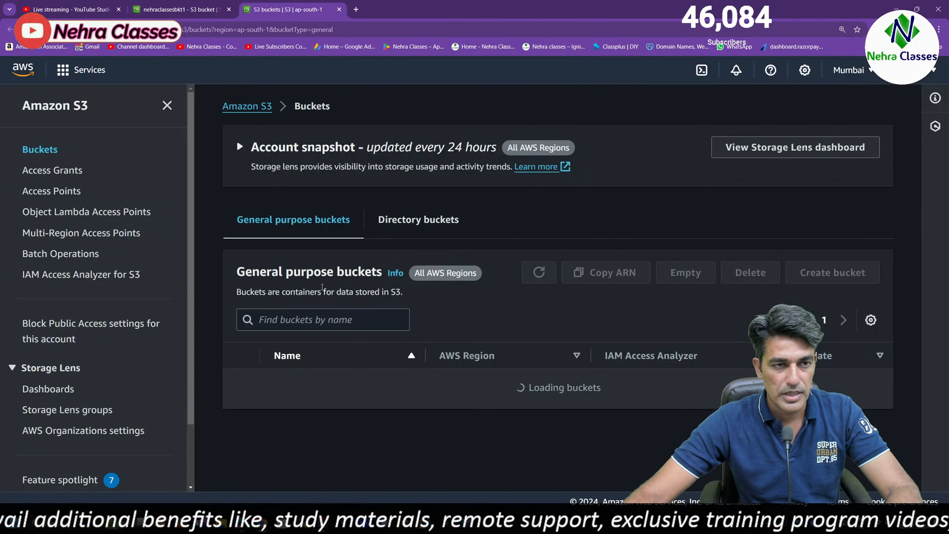
left_click(322, 445)
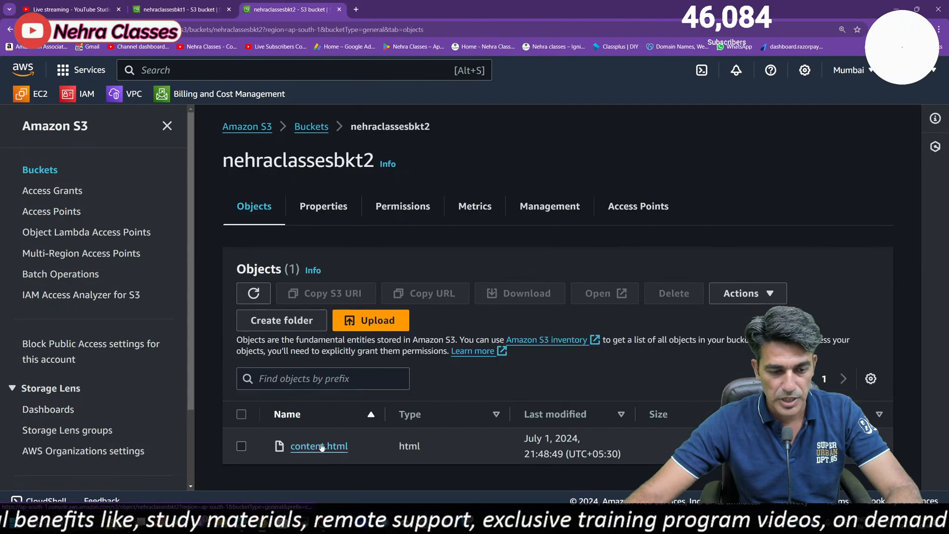
left_click(303, 446)
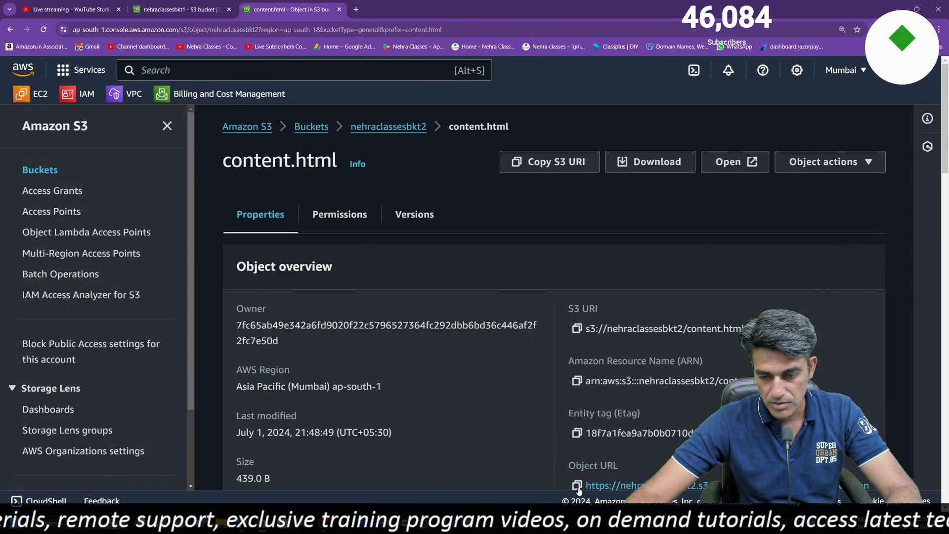
left_click(577, 486)
scroll(422, 200, "down", 8)
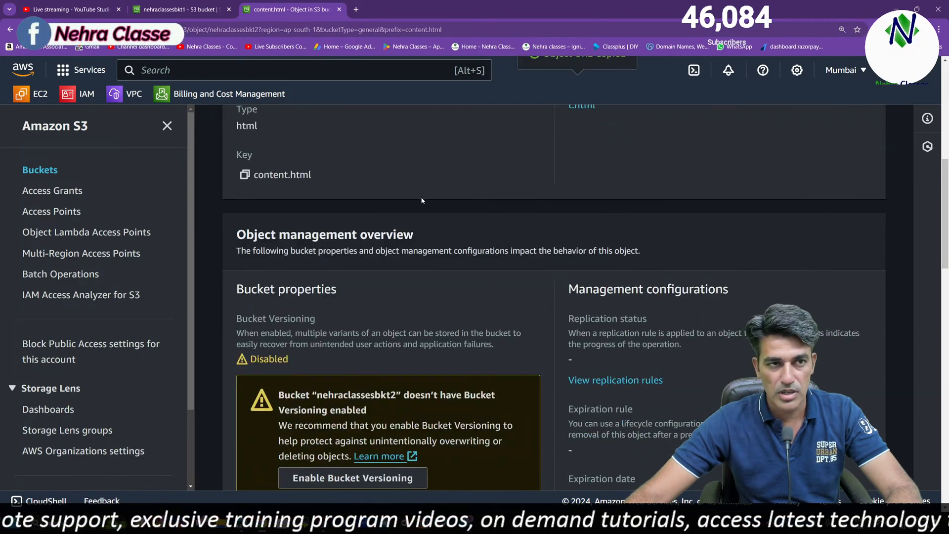
Open the desktop copy of index.html in Notepad, check the content.html URL in its code, and close the file
left_click(190, 4)
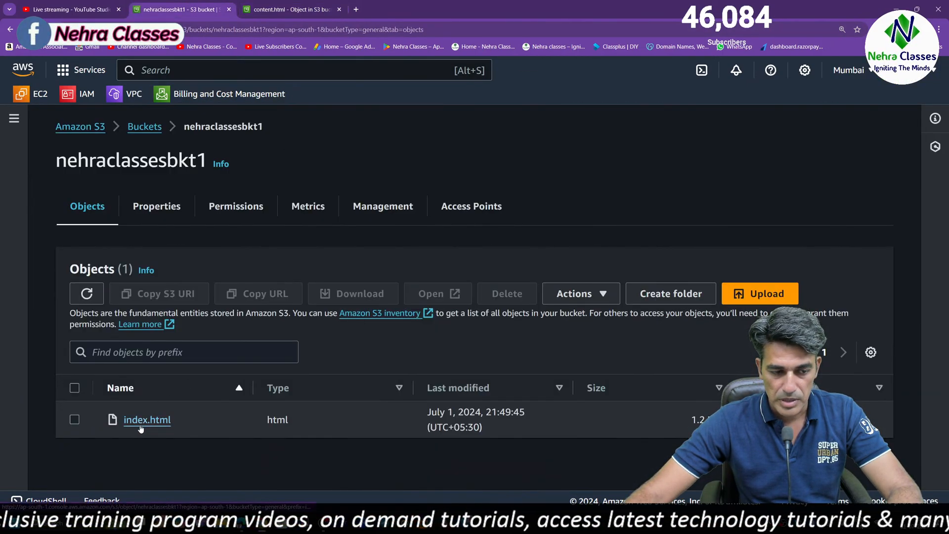
left_click(897, 7)
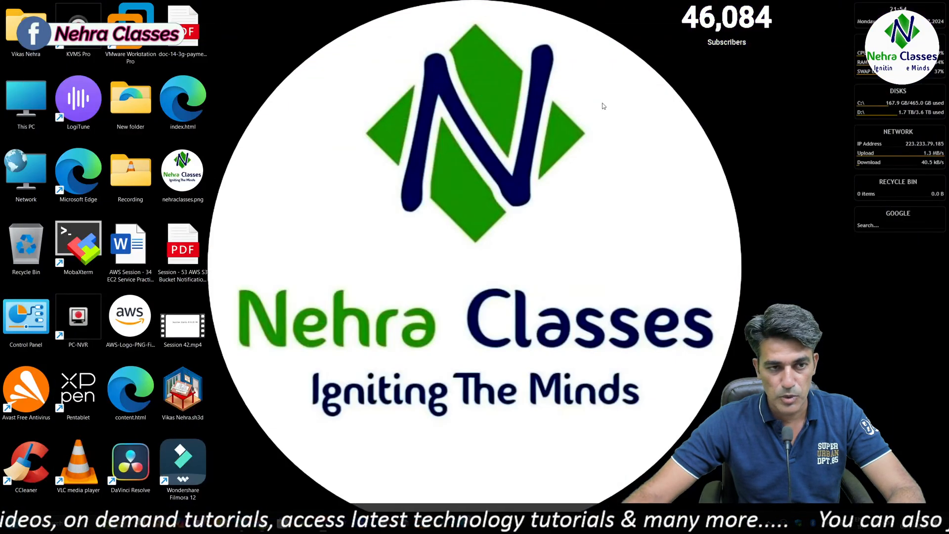
right_click(187, 127)
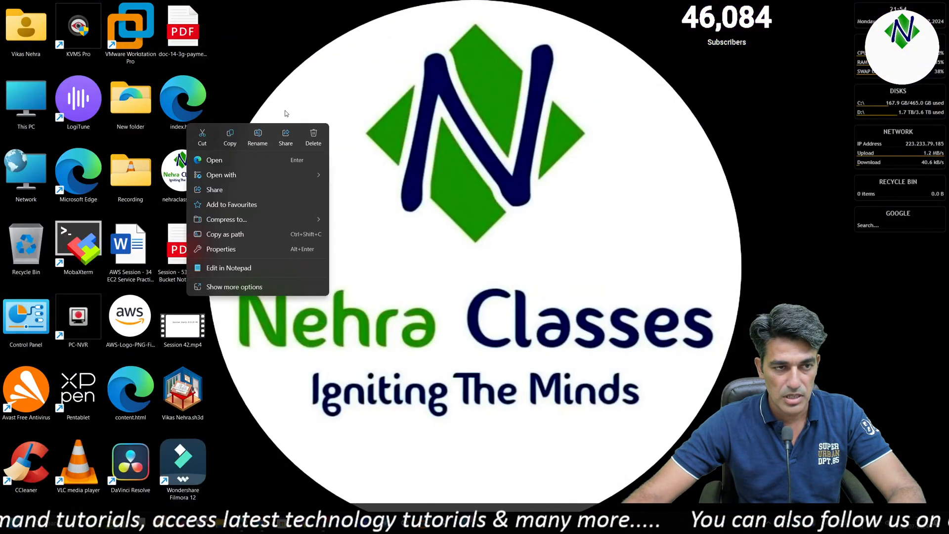
left_click(428, 75)
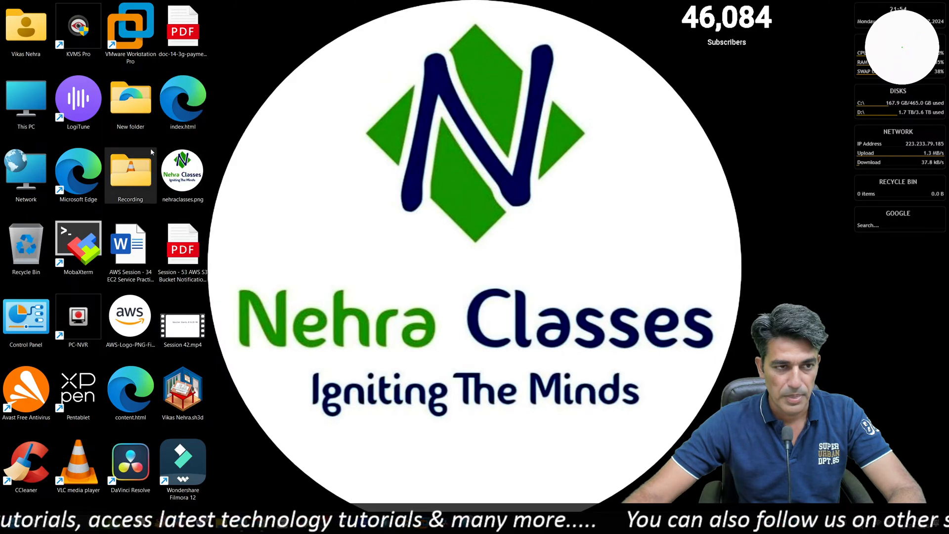
right_click(192, 109)
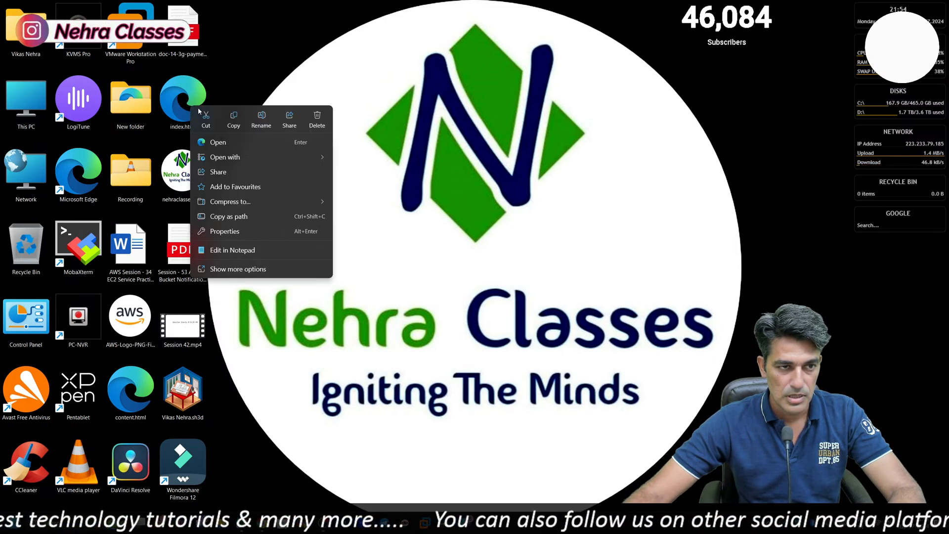
mouse_move(245, 155)
left_click(362, 190)
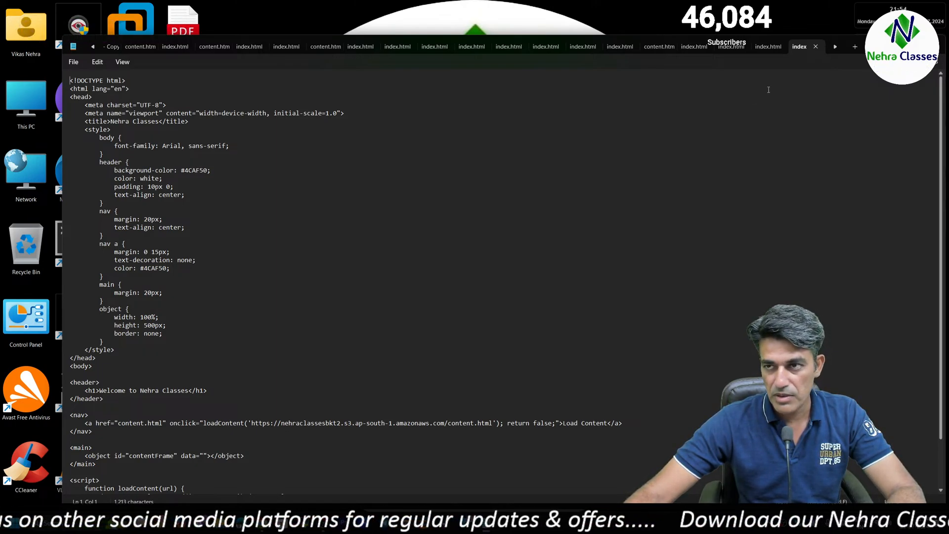
left_click(889, 43)
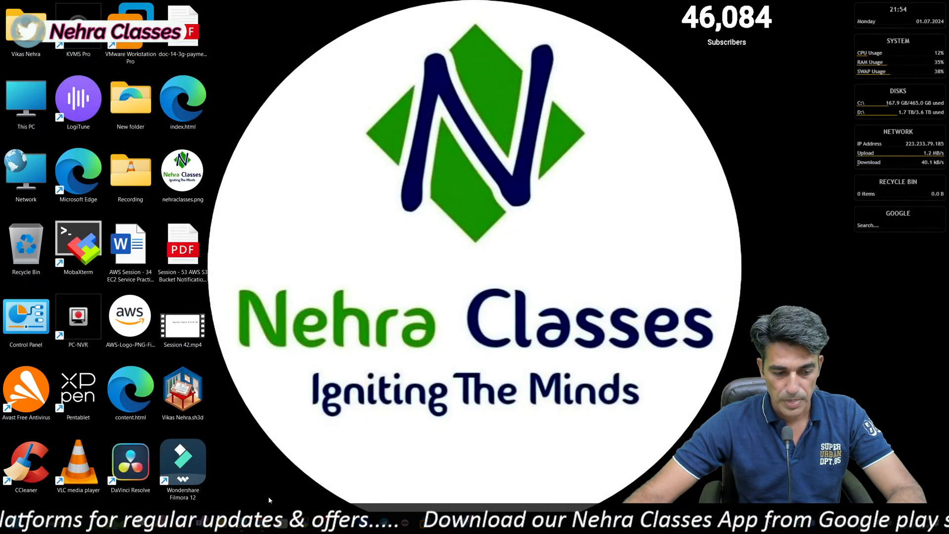
Switch back to the browser and delete index.html from nehraclassesbkt1, confirming with "permanently delete"
left_click(261, 530)
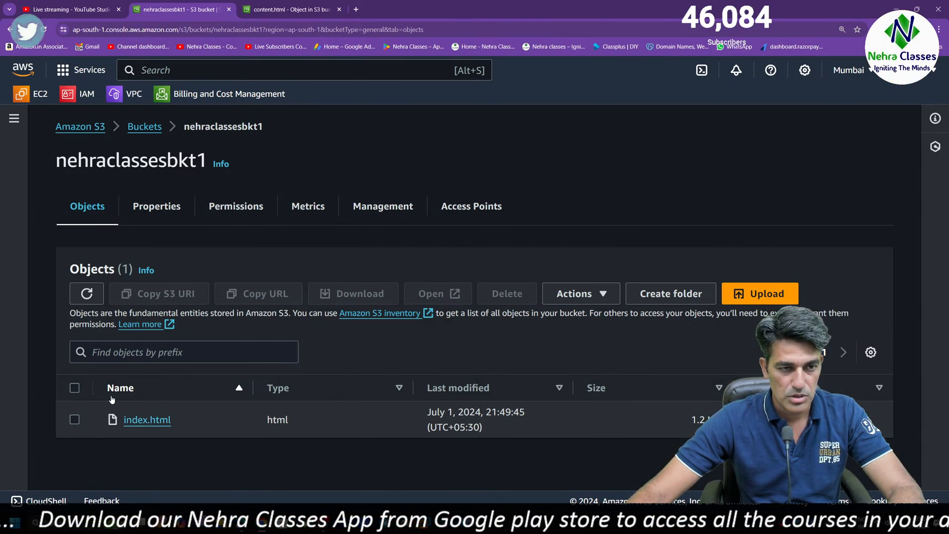
left_click(75, 420)
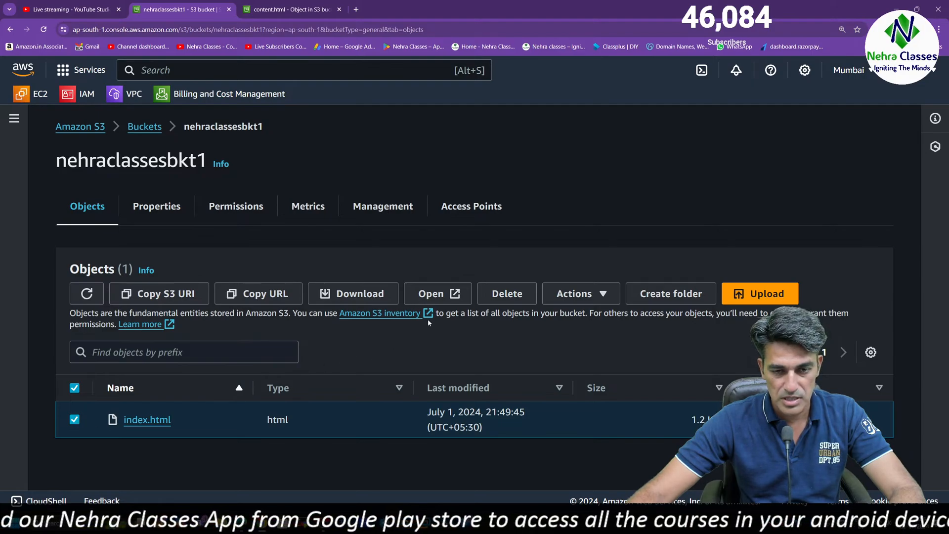
left_click(507, 294)
scroll(308, 427, "down", 3)
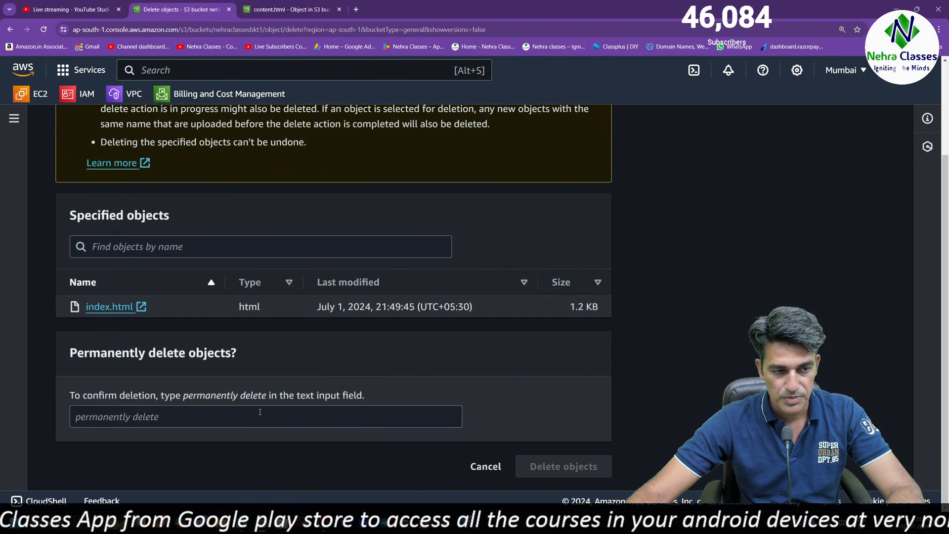
left_click_drag(183, 396, 268, 397)
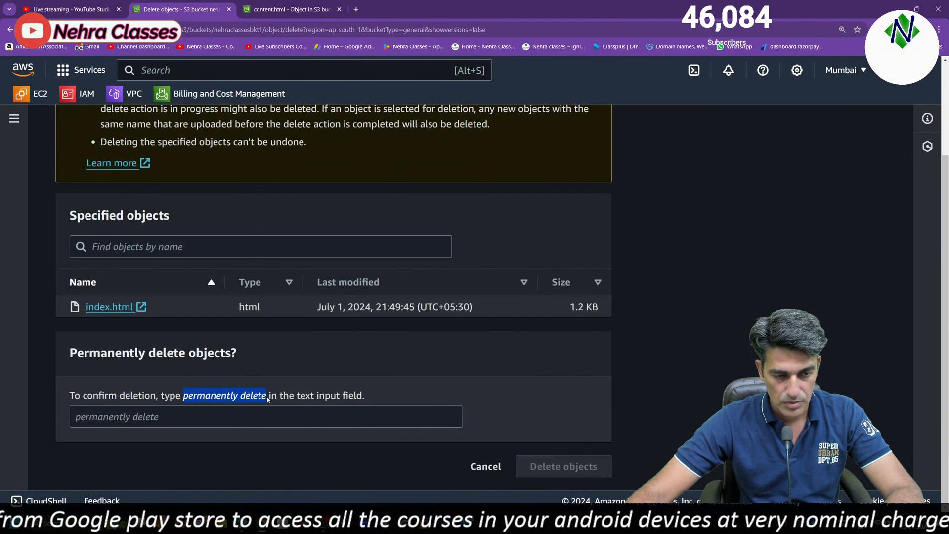
left_click(148, 421)
key("ctrl+v")
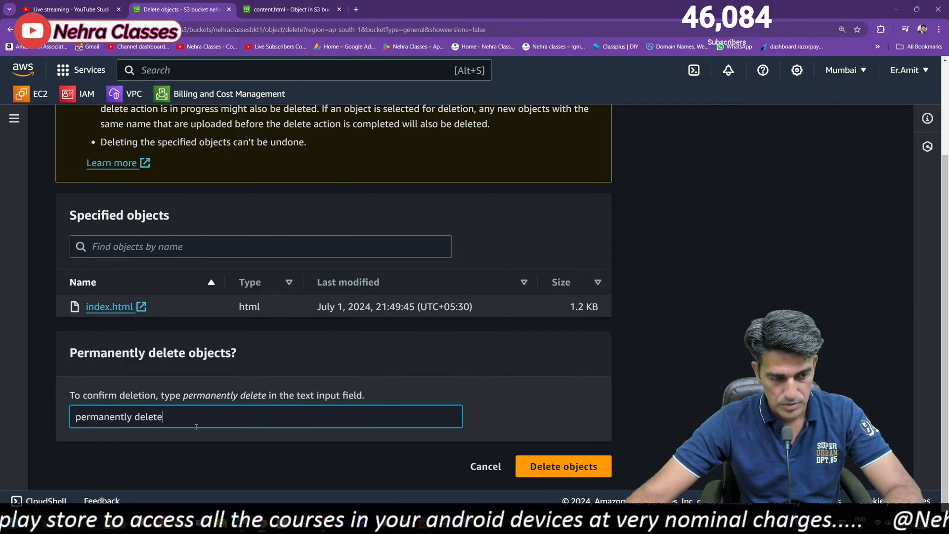
left_click(552, 469)
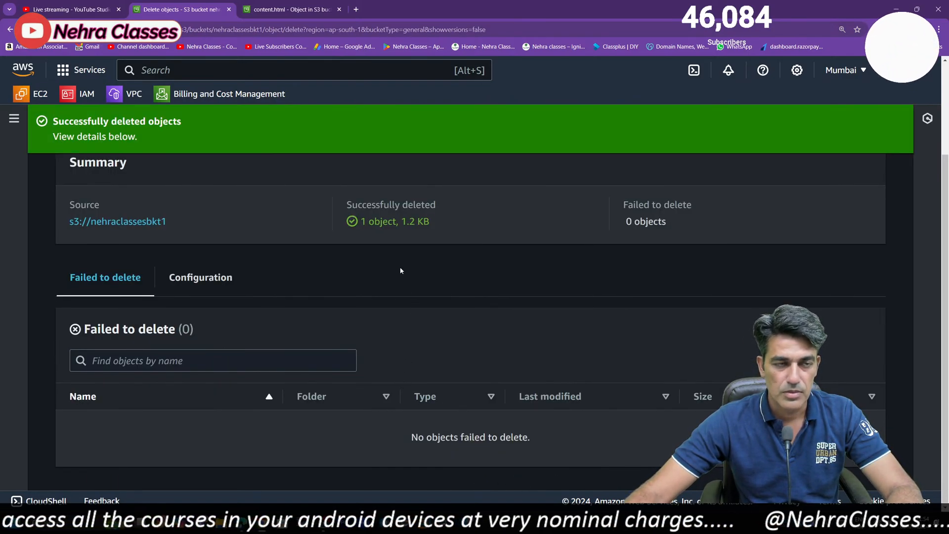
Go to nehraclassesbkt2 and look through its properties and permissions before returning to its objects
key("ctrl+Tab")
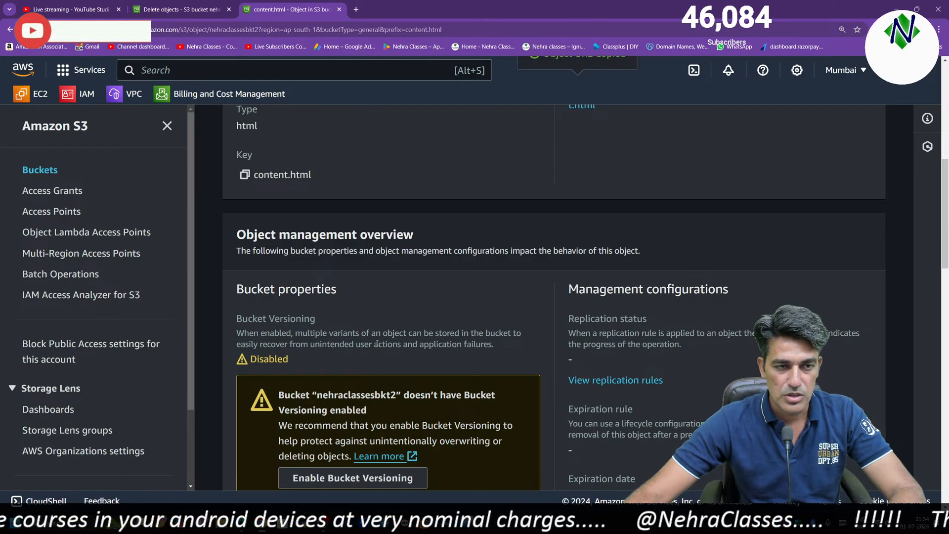
scroll(378, 262, "up", 8)
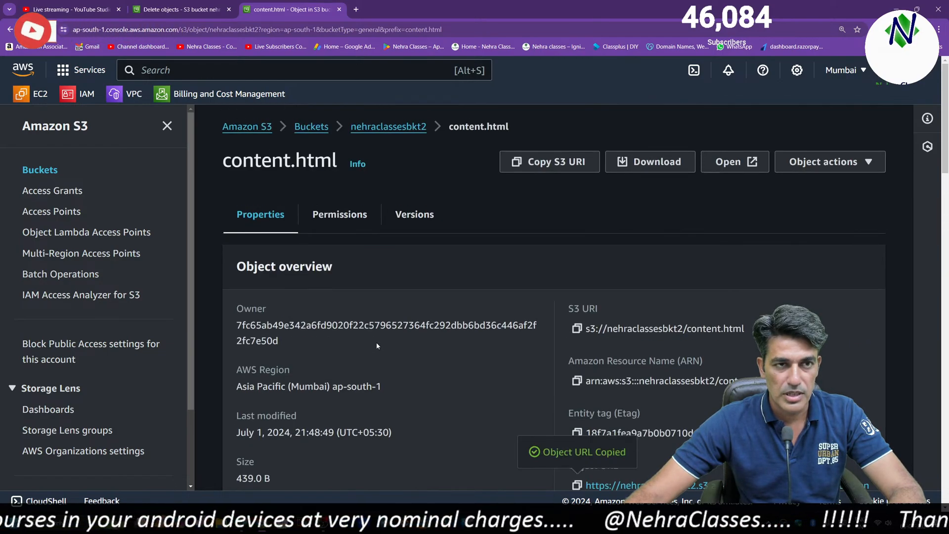
left_click(388, 126)
left_click(241, 446)
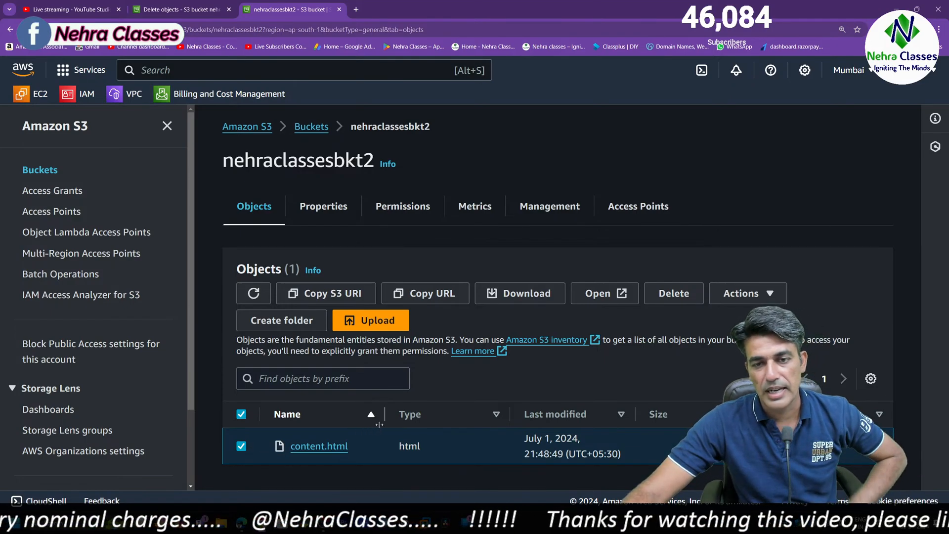
left_click(341, 212)
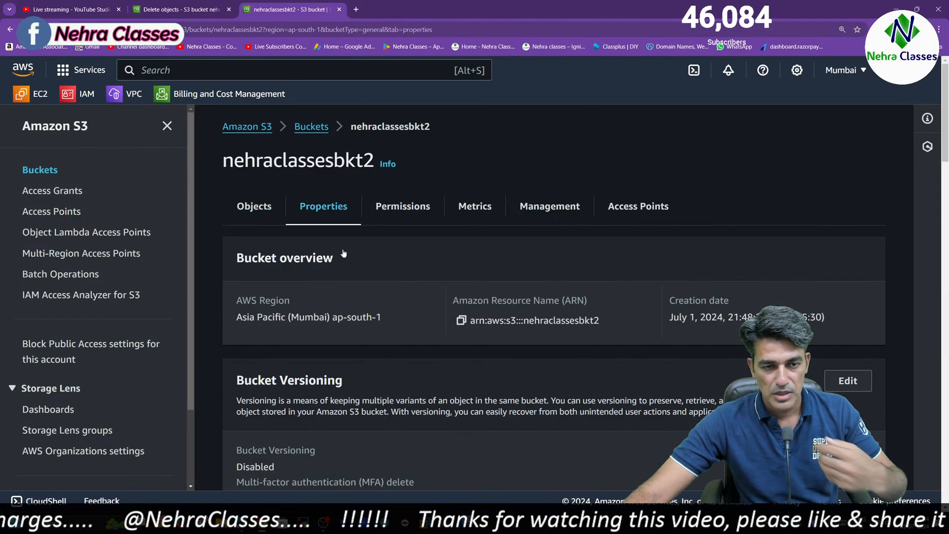
scroll(406, 347, "down", 6)
scroll(407, 347, "up", 6)
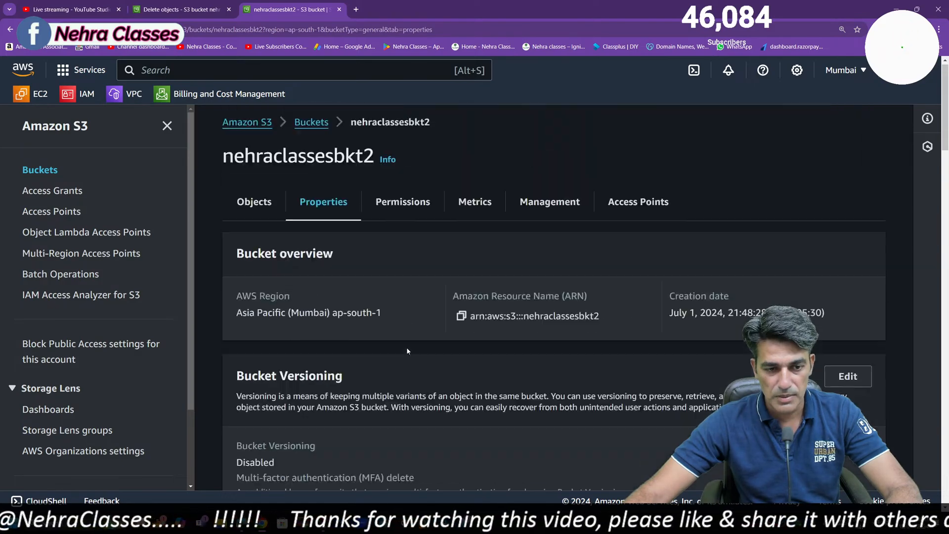
left_click(403, 207)
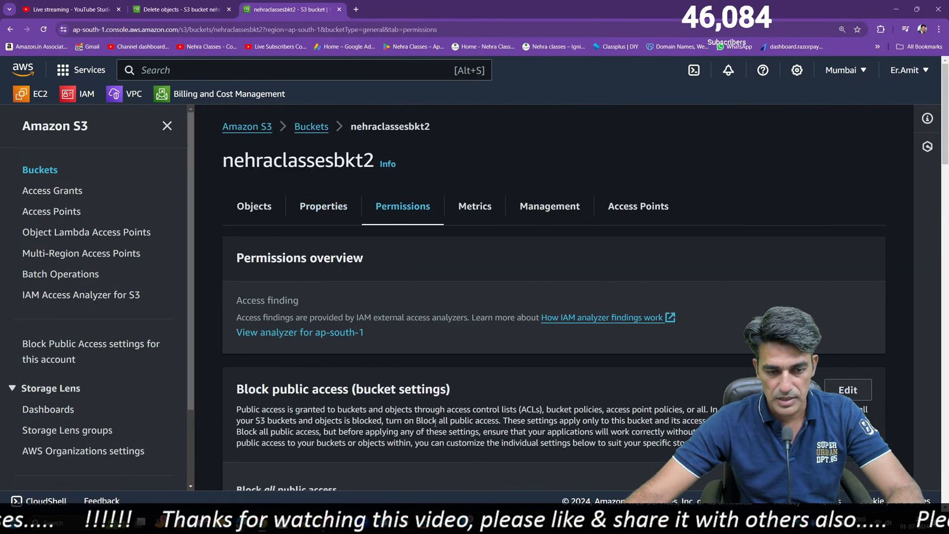
scroll(434, 429, "down", 5)
scroll(363, 333, "up", 5)
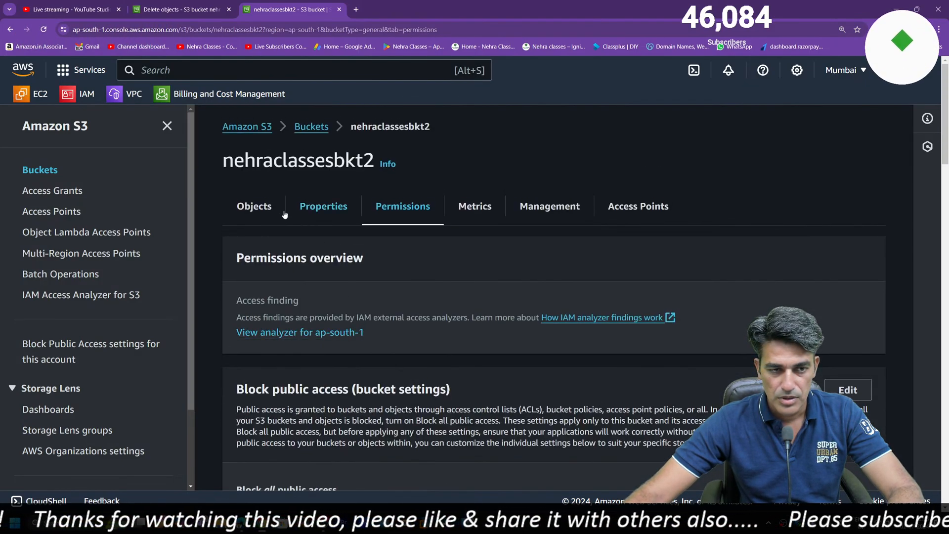
left_click(260, 208)
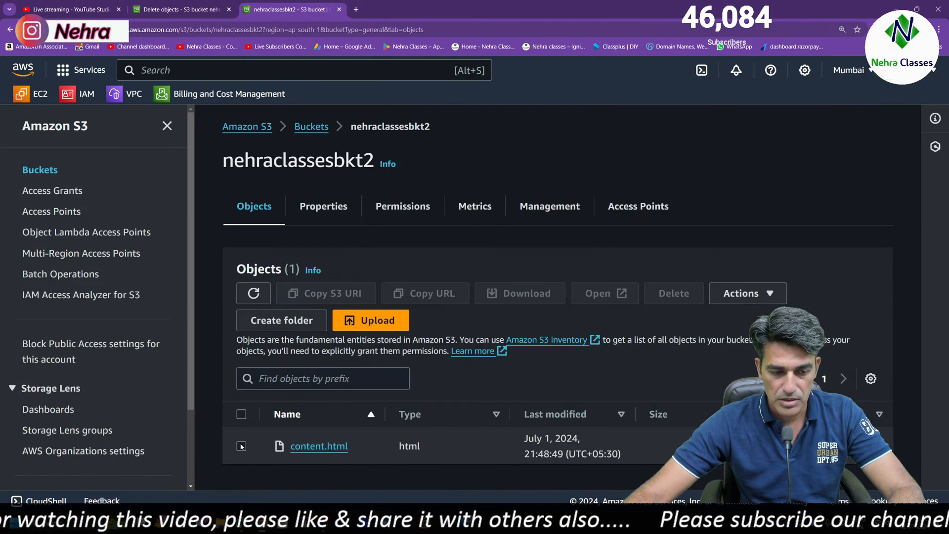
Delete content.html from nehraclassesbkt2, confirming with "permanently delete"
left_click(241, 446)
left_click(682, 298)
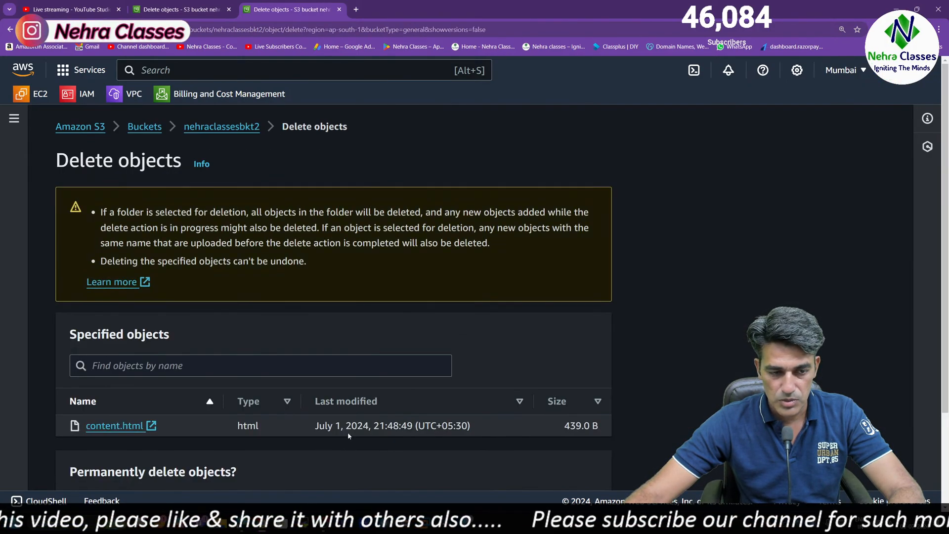
scroll(193, 412, "down", 3)
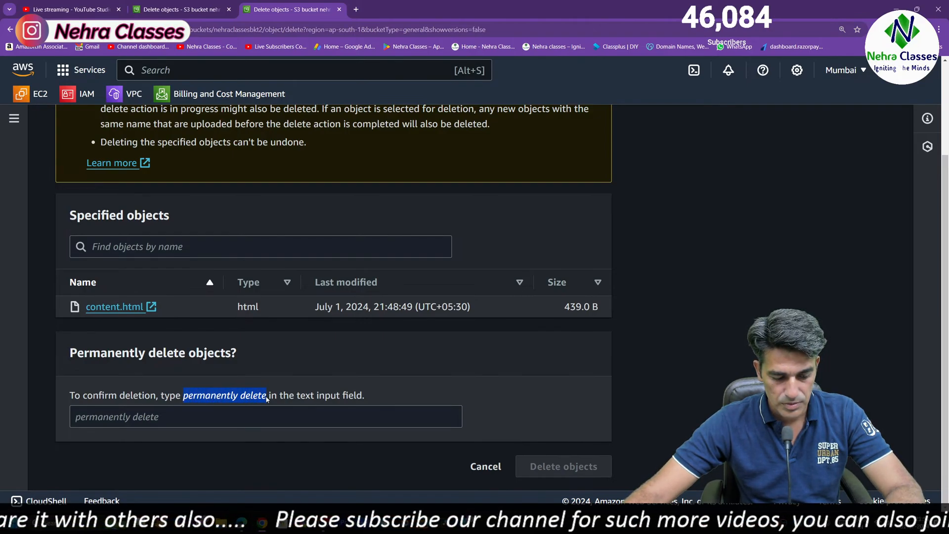
left_click(220, 419)
left_click(578, 476)
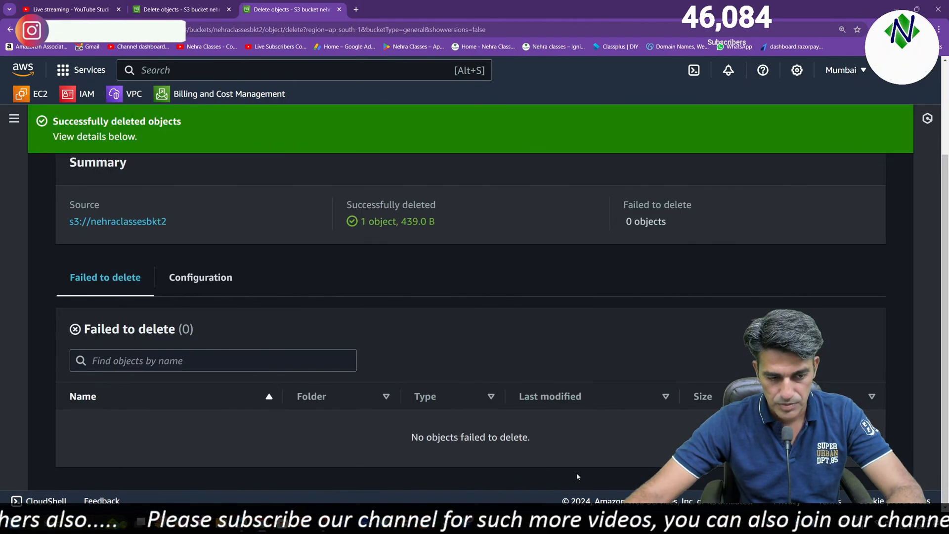
Return to nehraclassesbkt2 and examine the cross-origin resource sharing (CORS) configuration in its permissions
left_click(157, 221)
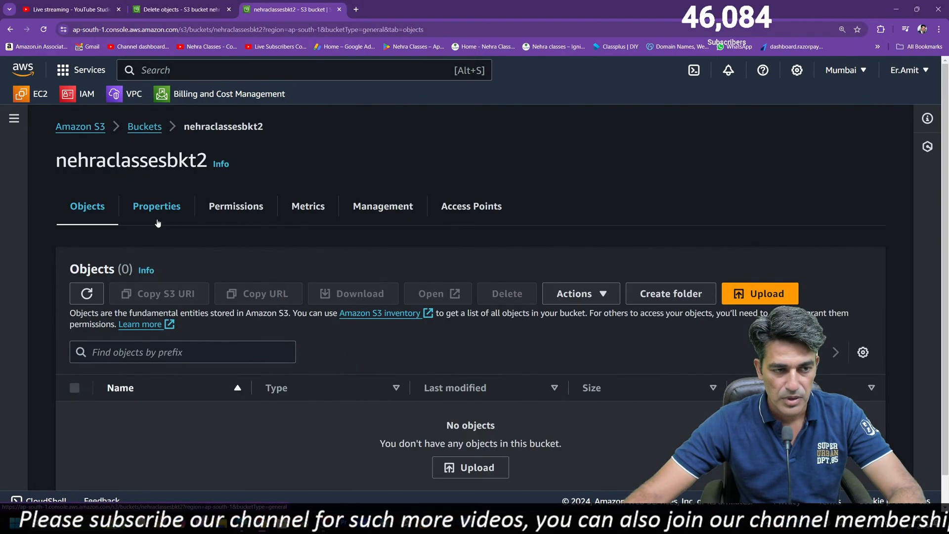
left_click(218, 211)
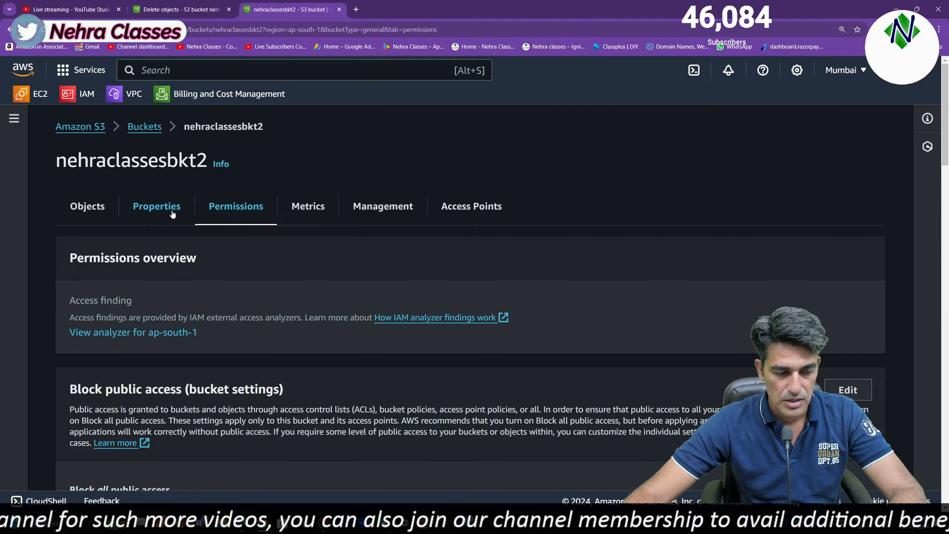
scroll(277, 339, "down", 8)
scroll(276, 341, "down", 15)
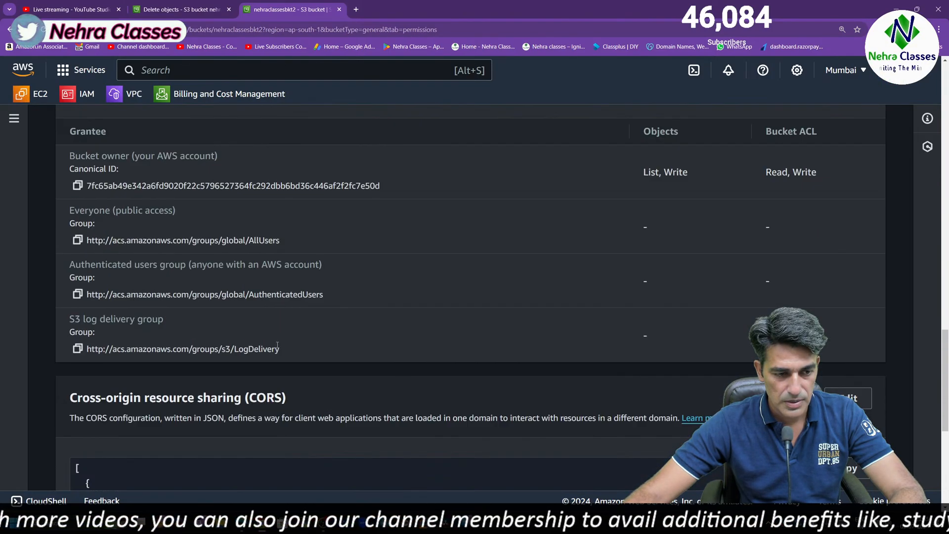
scroll(278, 345, "down", 6)
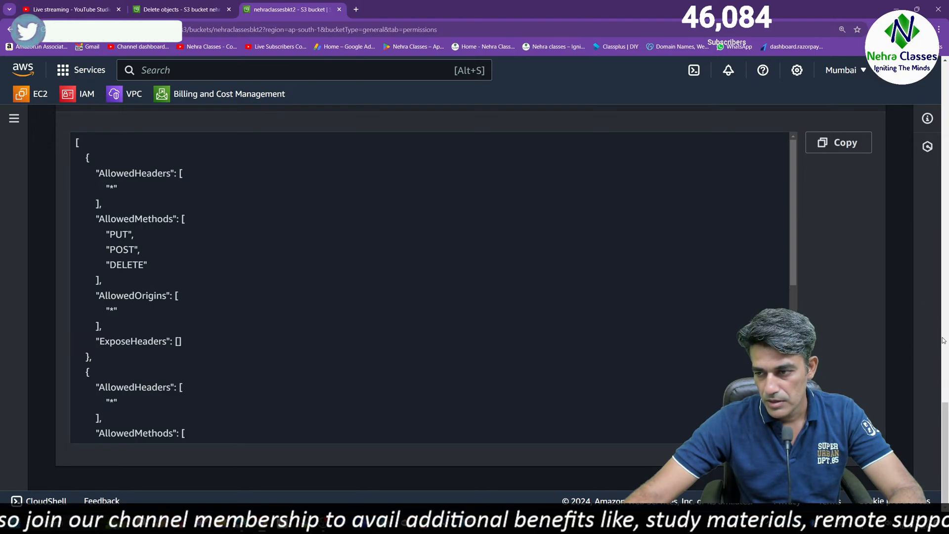
scroll(943, 340, "up", 6)
scroll(458, 385, "down", 6)
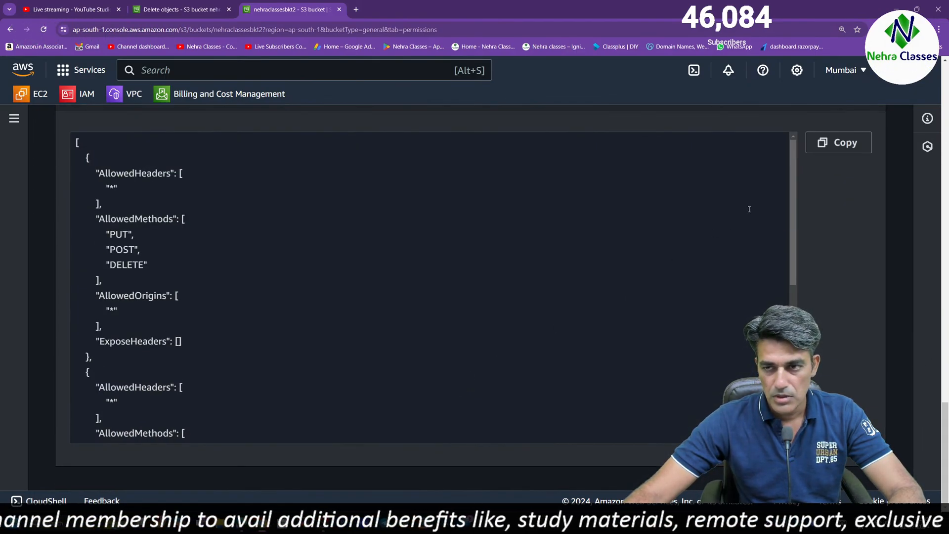
left_click_drag(945, 428, 945, 382)
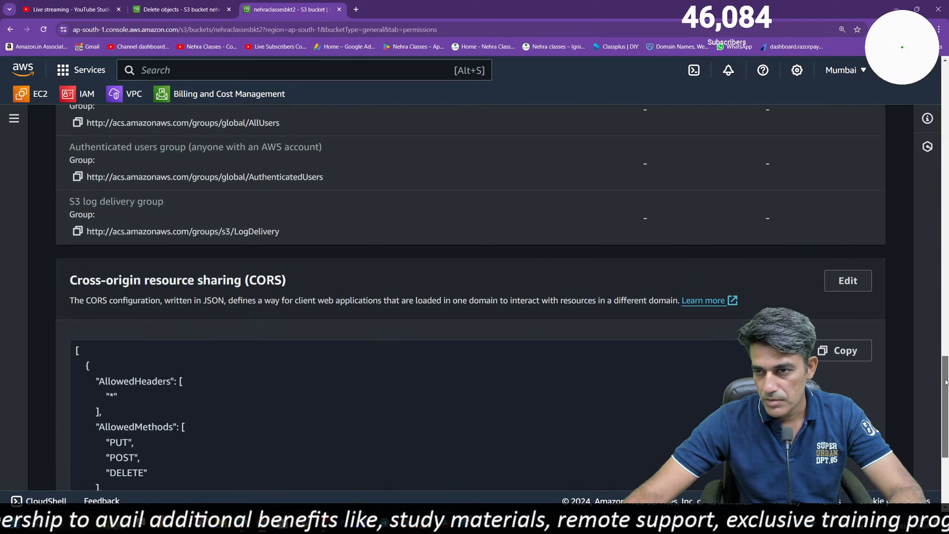
Remove the entire CORS JSON configuration from nehraclassesbkt2 and save the change
left_click(843, 284)
left_click(288, 365)
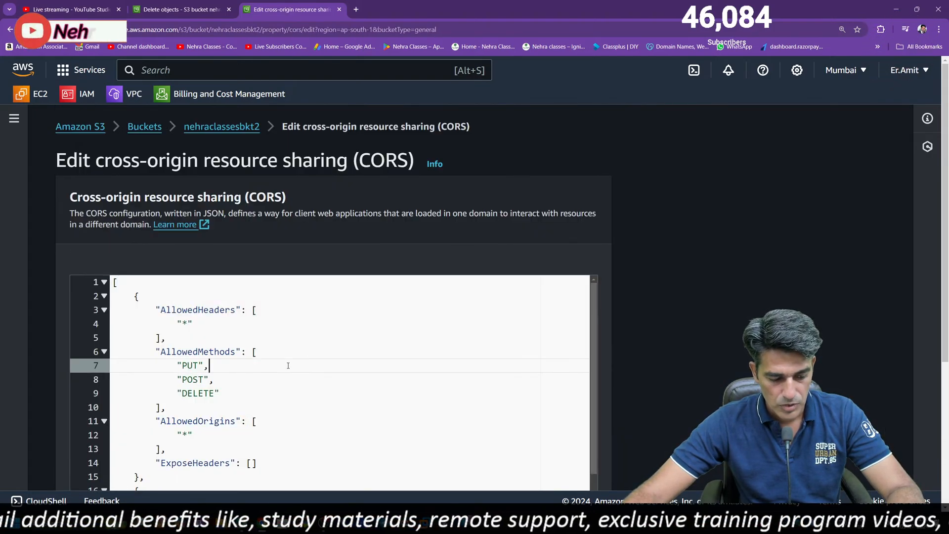
key("ctrl+a")
key("Delete")
scroll(354, 451, "down", 5)
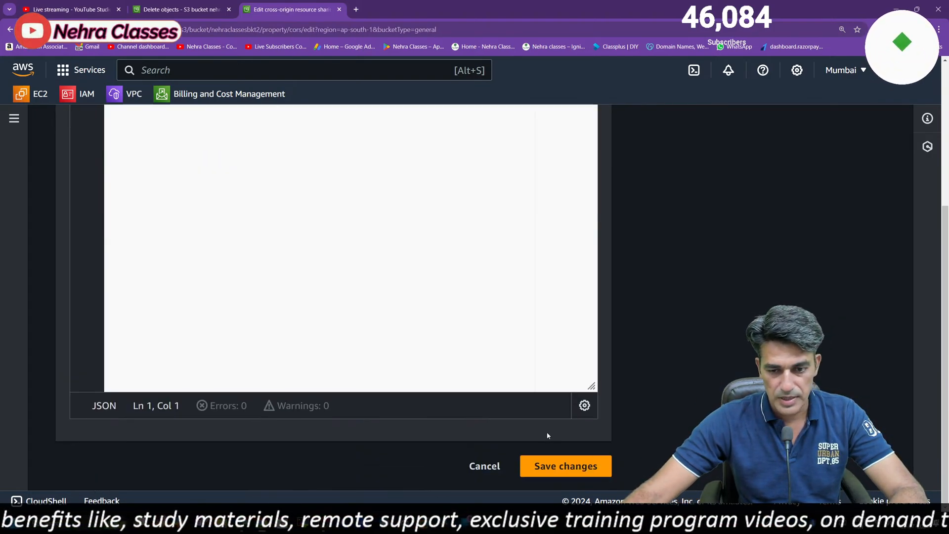
left_click(582, 472)
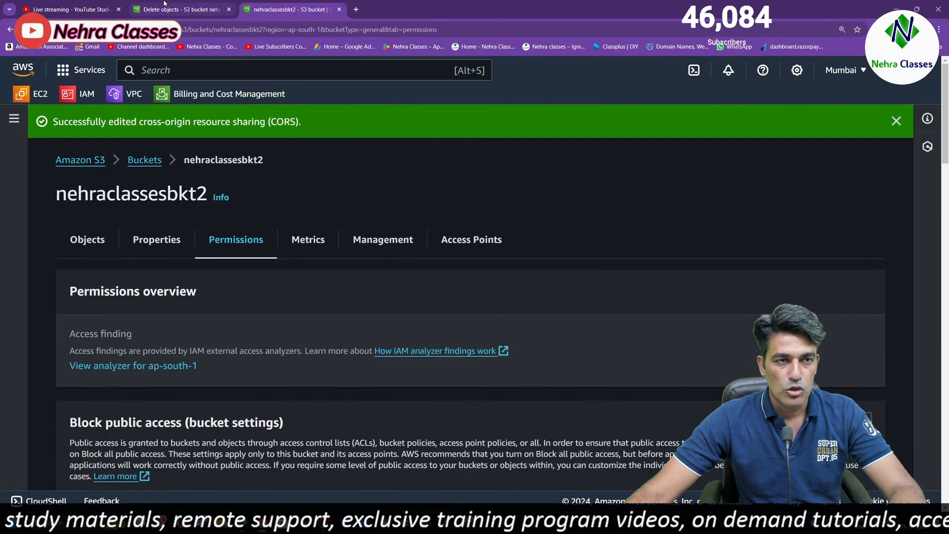
Go to the objects of nehraclassesbkt2 and upload content.html from the Desktop folder
left_click(165, 5)
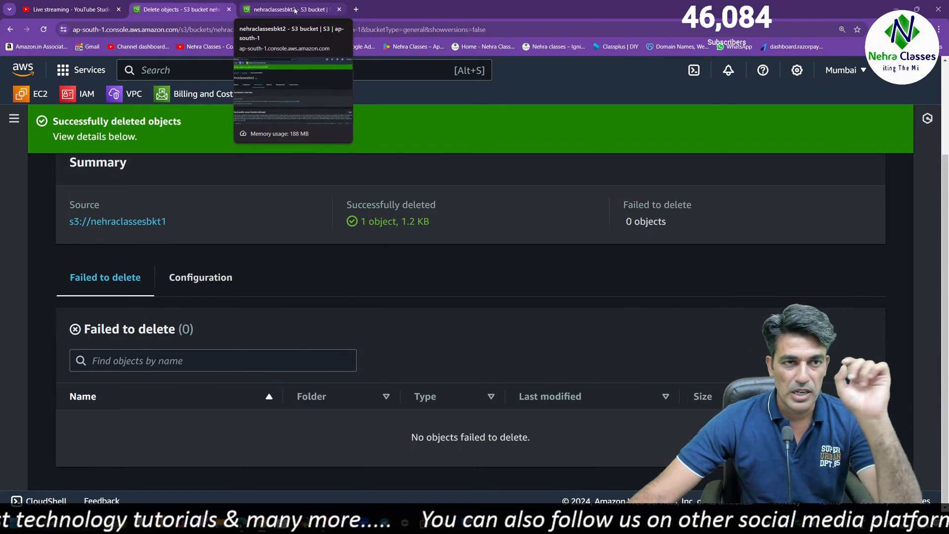
left_click(295, 11)
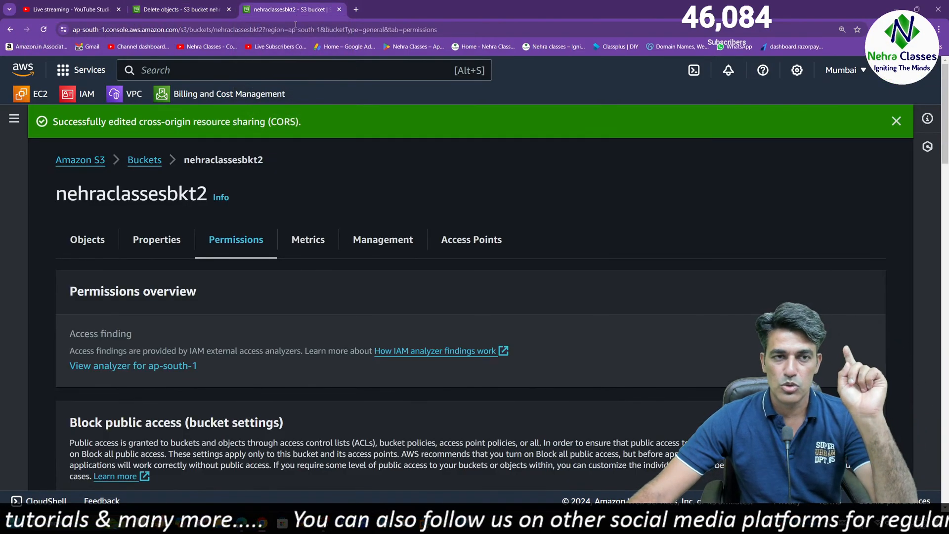
left_click(82, 241)
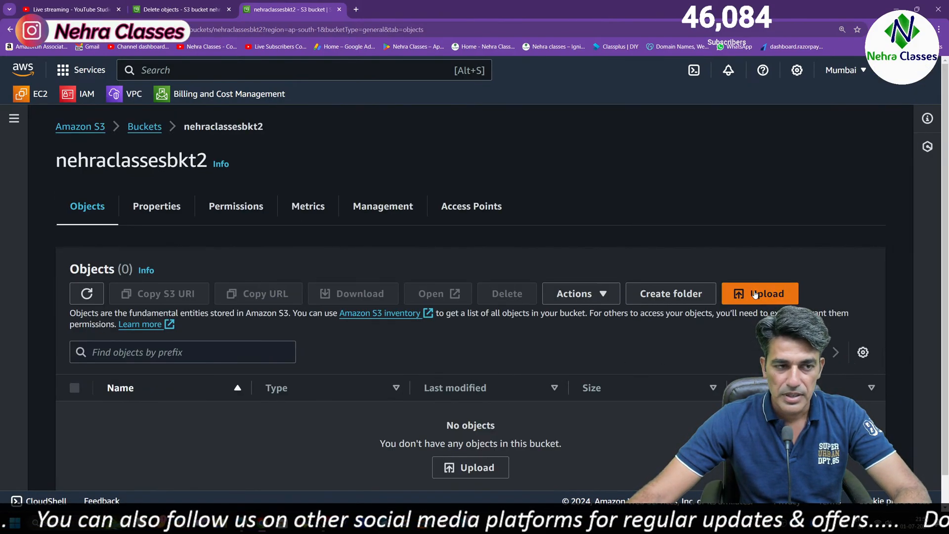
left_click_drag(57, 157, 212, 164)
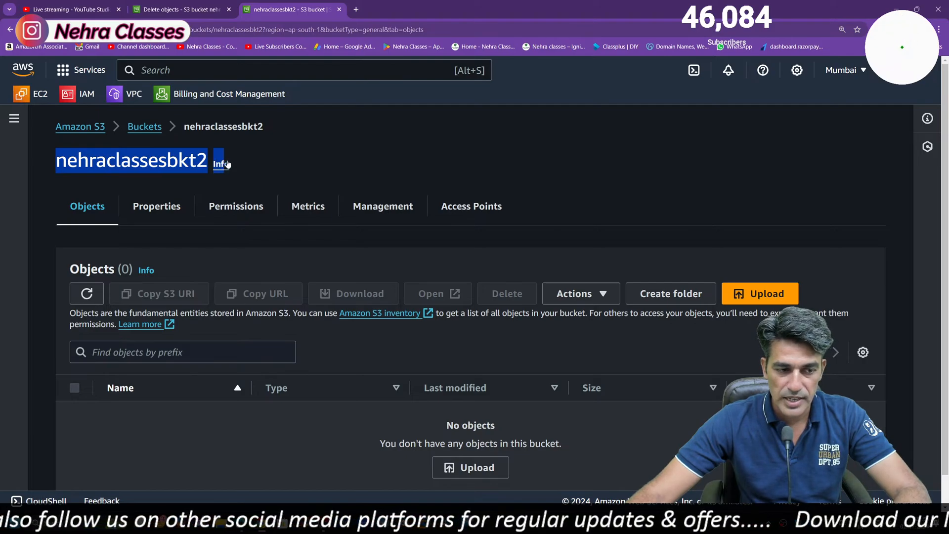
left_click(760, 293)
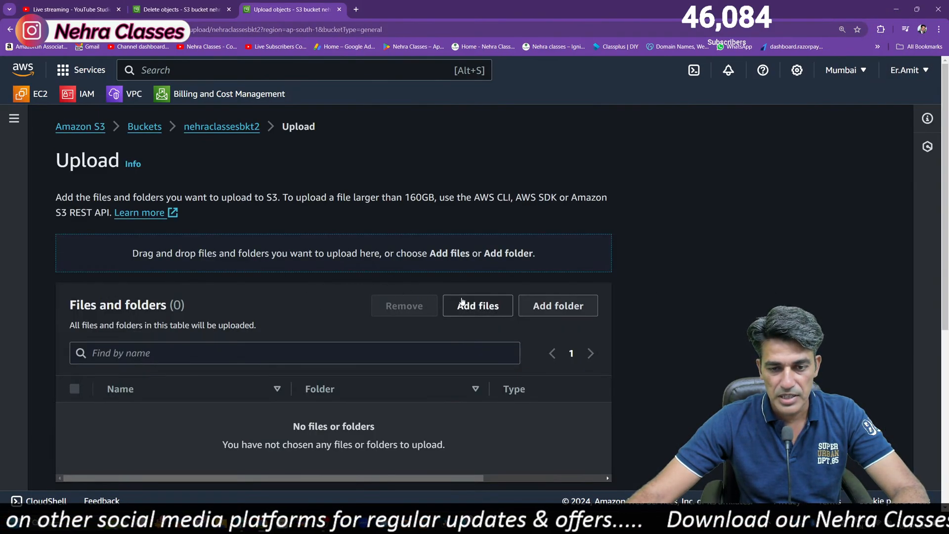
left_click(462, 303)
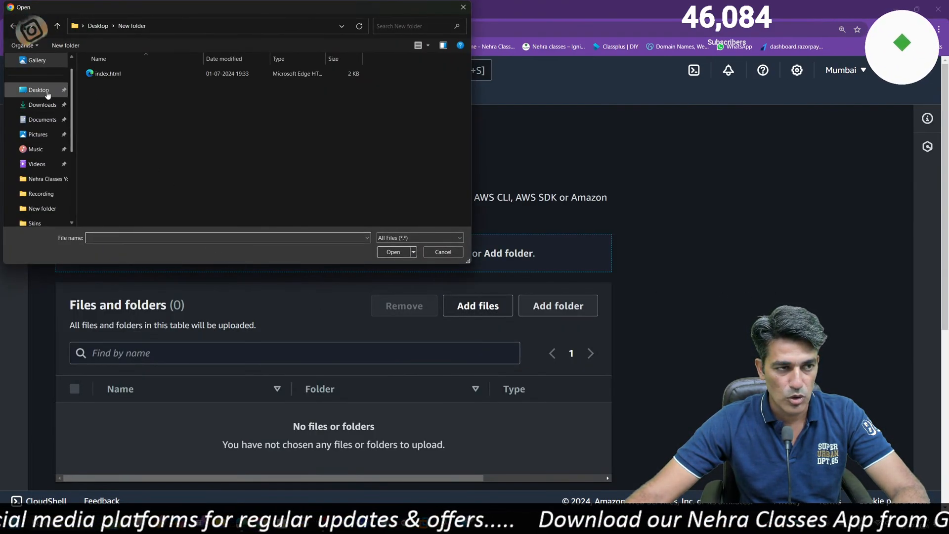
left_click(48, 93)
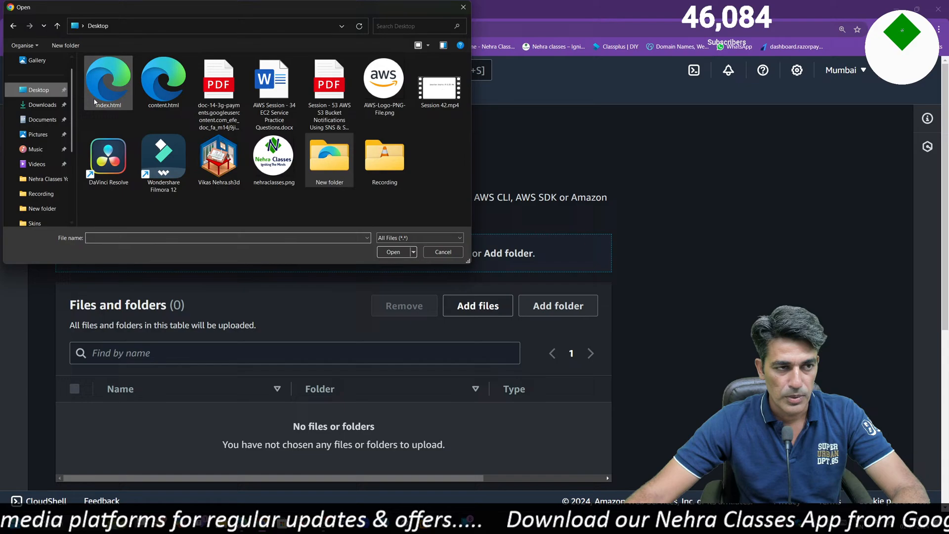
double_click(163, 90)
scroll(295, 373, "down", 5)
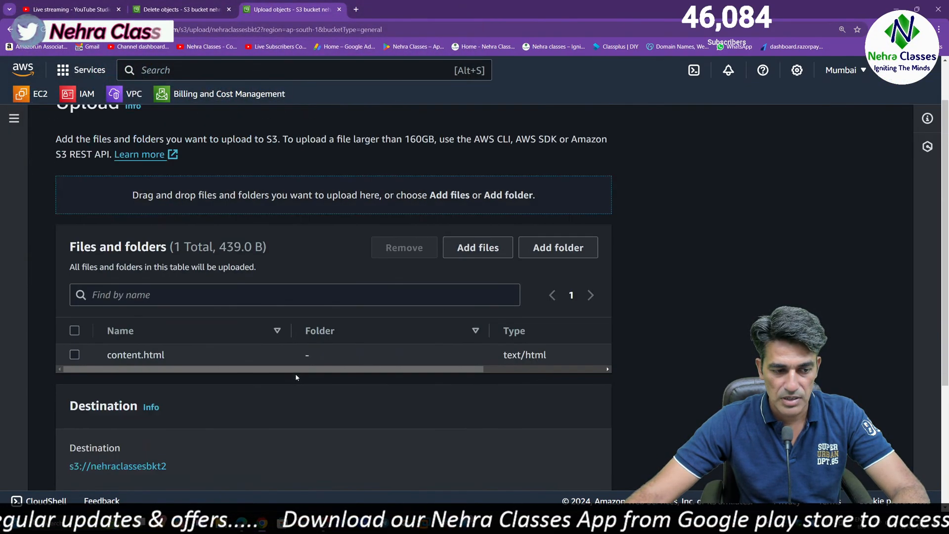
left_click(582, 464)
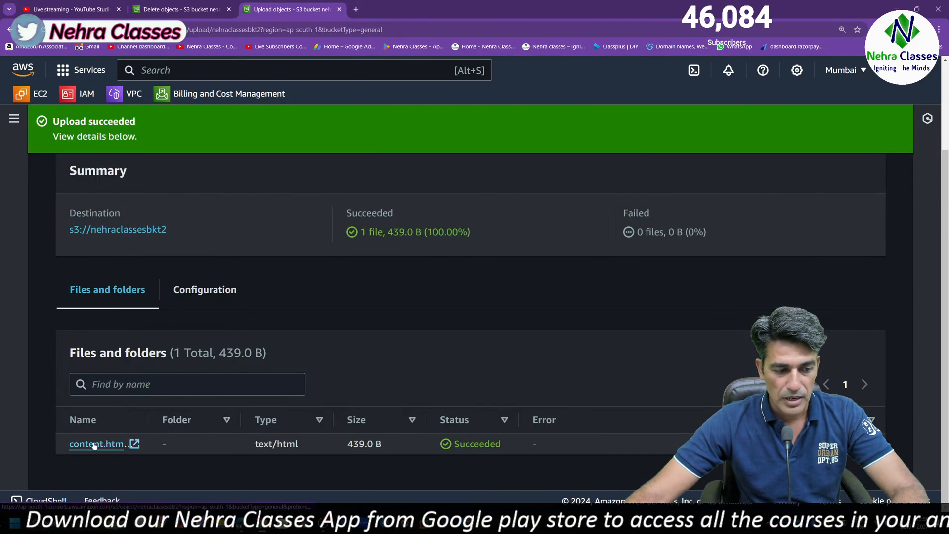
Open the uploaded content.html object in nehraclassesbkt2, copy its object URL, and switch to the desktop
left_click(113, 231)
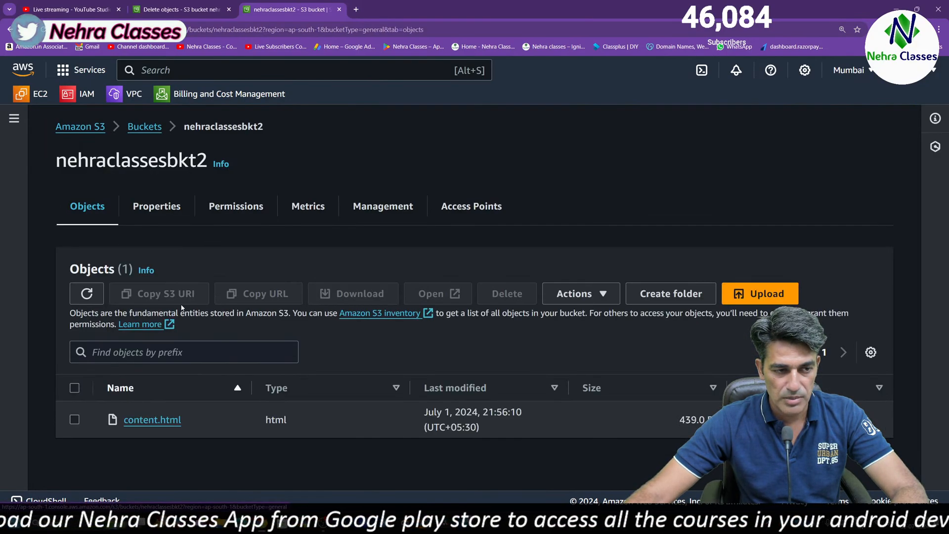
left_click(148, 420)
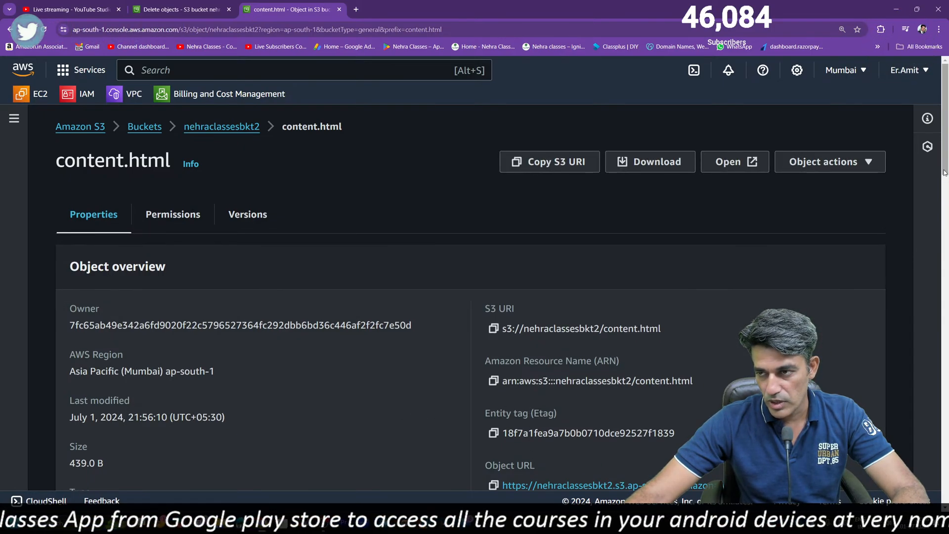
scroll(943, 151, "down", 4)
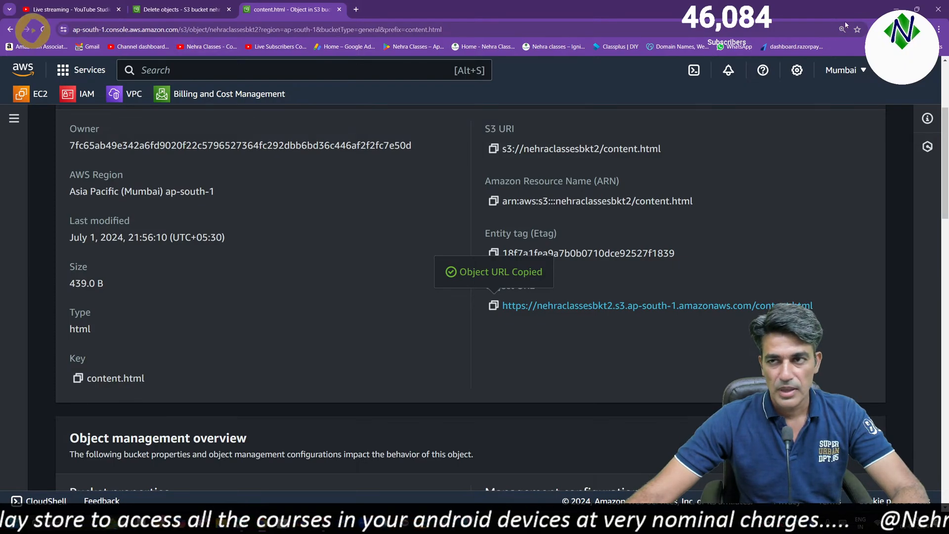
left_click(892, 7)
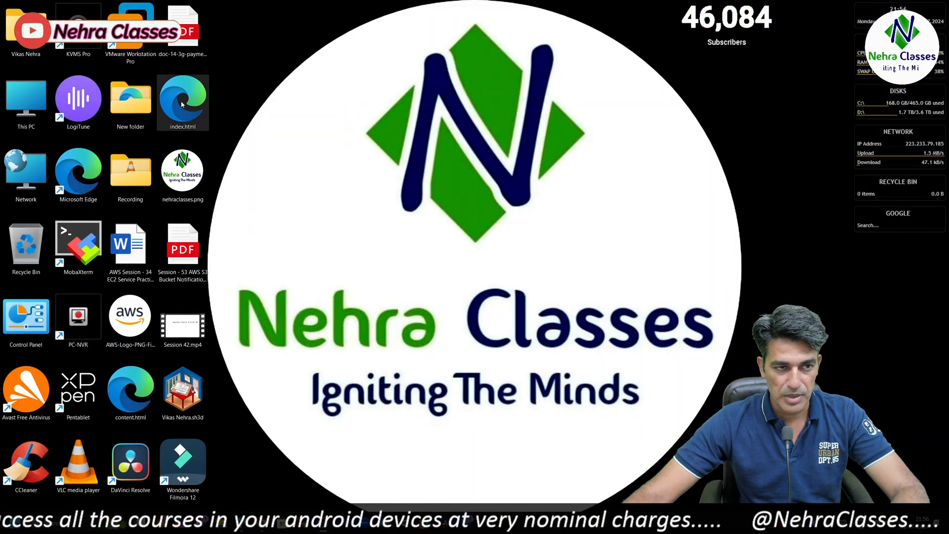
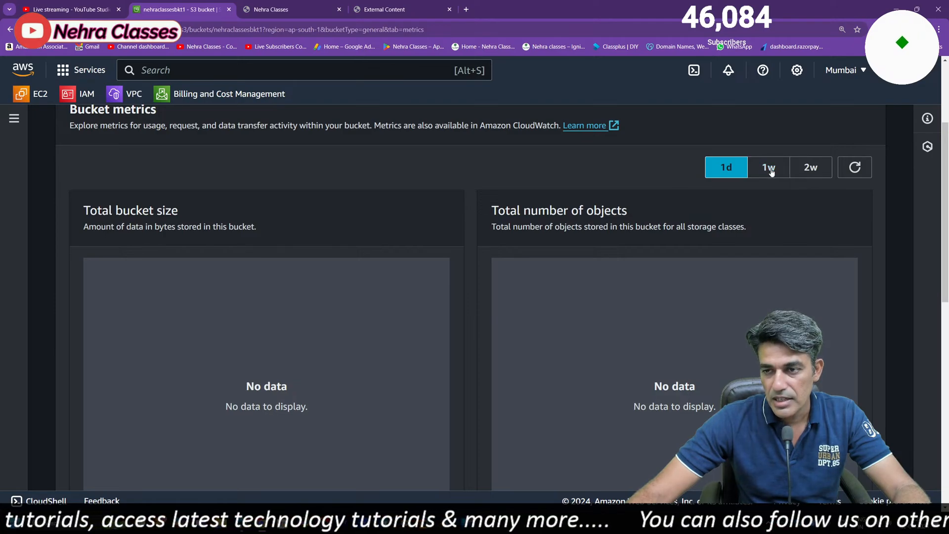
Examine the bucket metrics of nehraclassesbkt1 over the one-day, one-week and two-week ranges
left_click(769, 169)
left_click(817, 171)
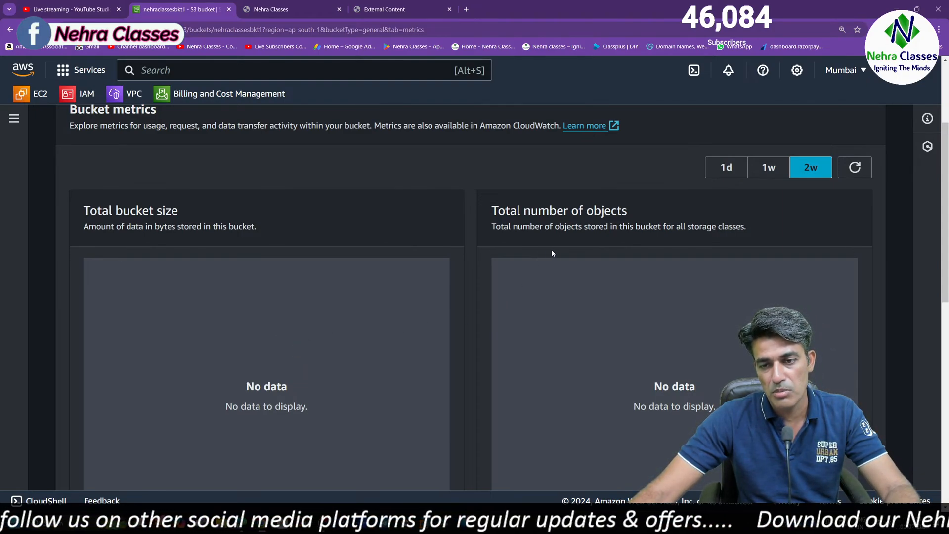
left_click(729, 169)
left_click(777, 170)
left_click(808, 173)
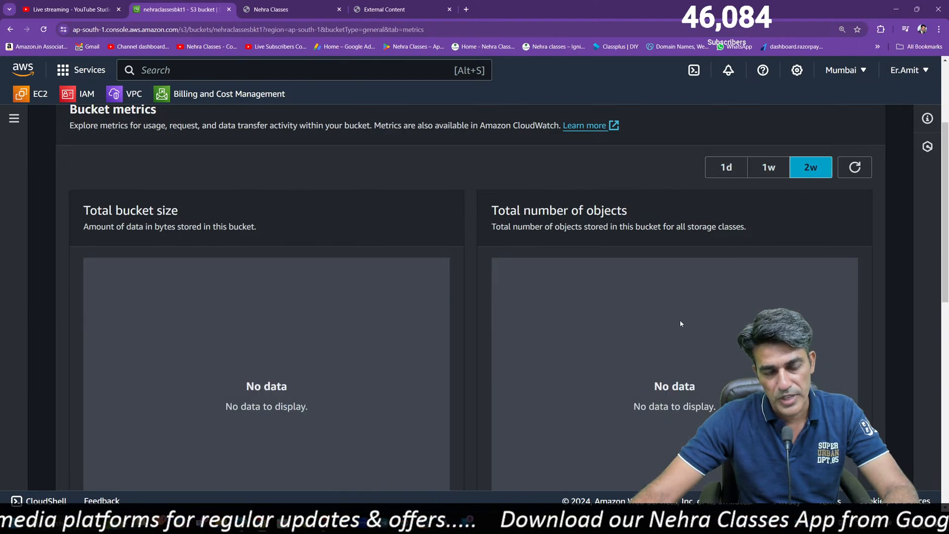
Start a storage class analysis configuration for nehraclassesbkt1 and name it myconfig
scroll(190, 218, "down", 9)
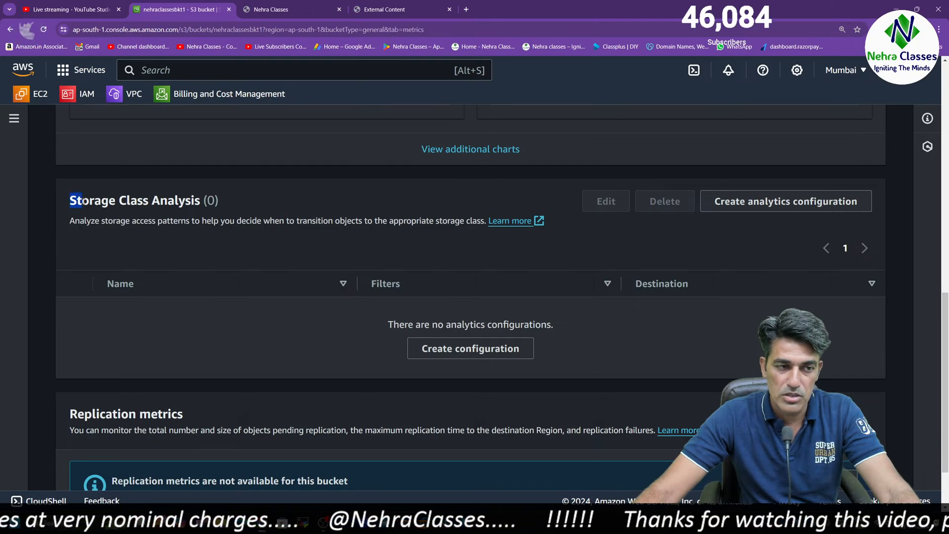
left_click_drag(69, 202, 177, 207)
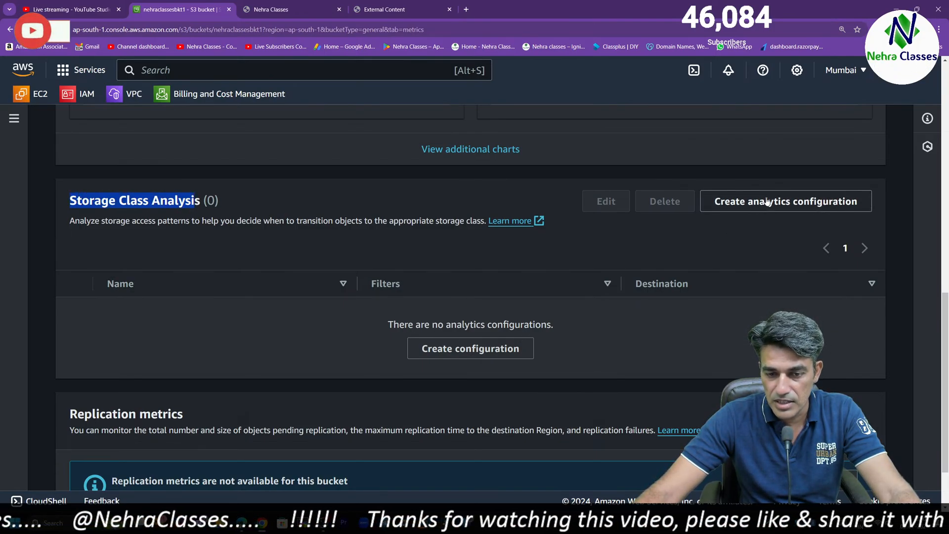
left_click(786, 201)
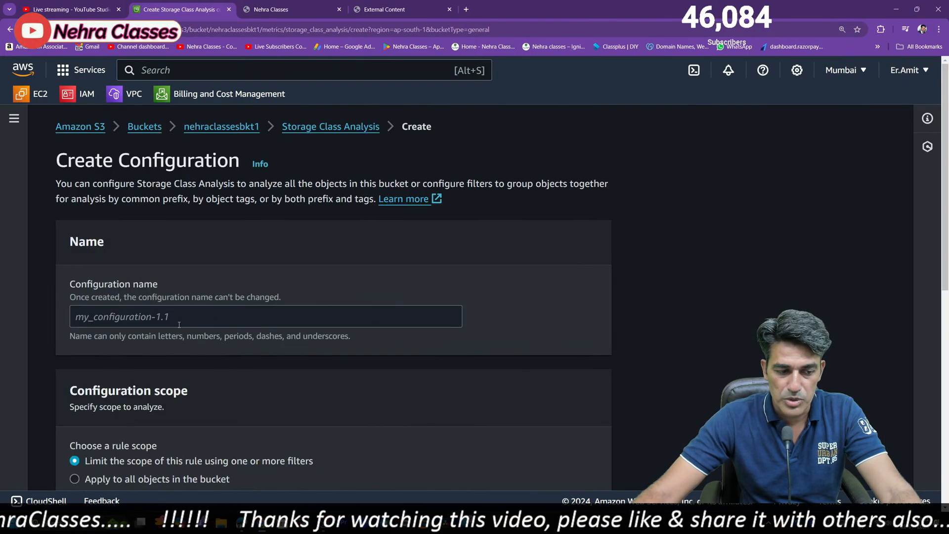
left_click(179, 323)
type("mycion")
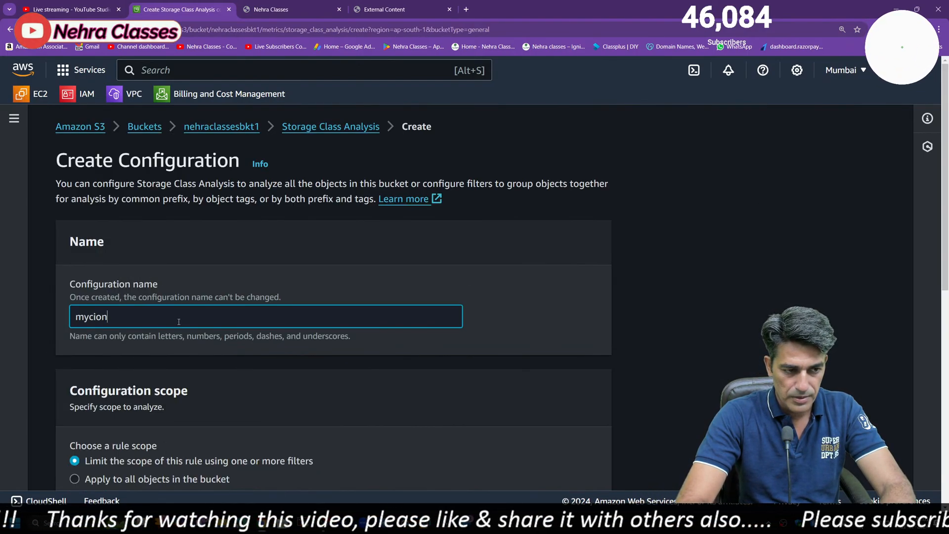
key("BackSpace")
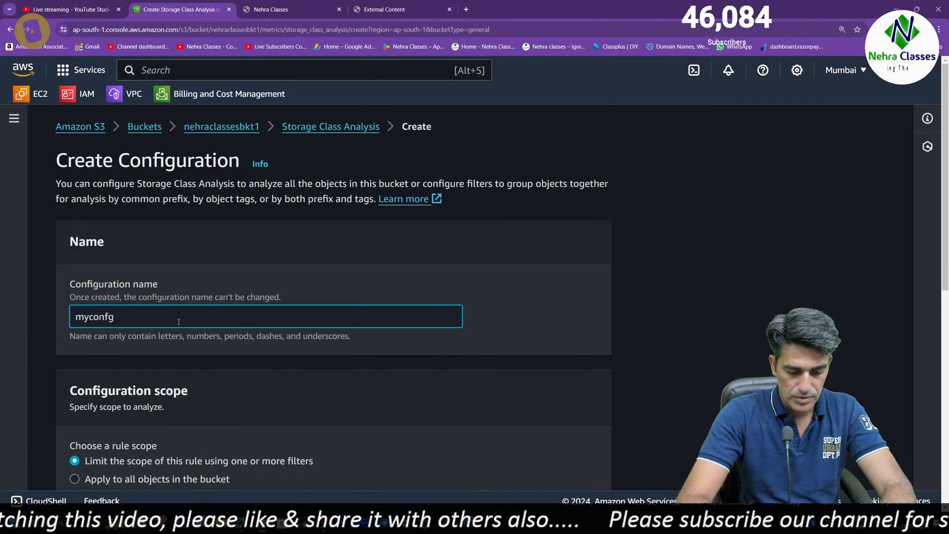
key("BackSpace")
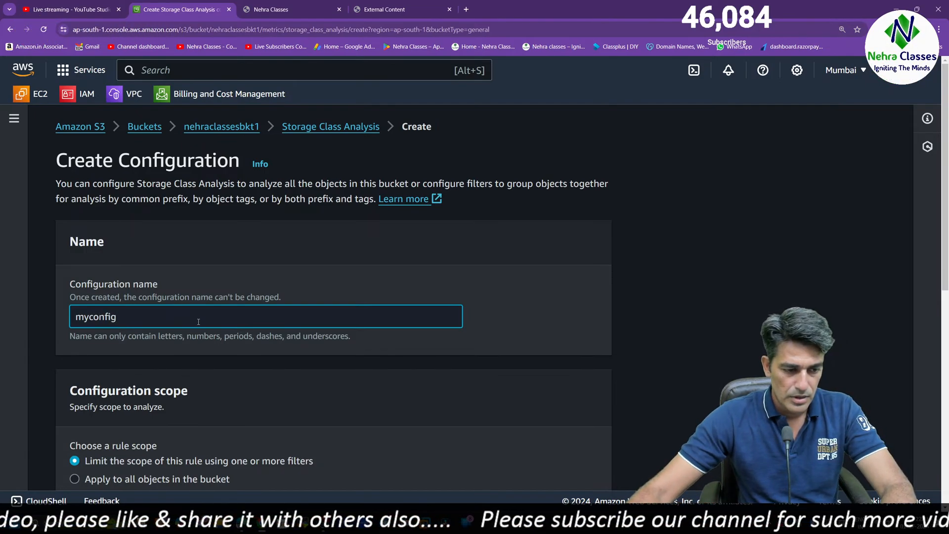
Apply the analysis to all objects in the bucket and enable CSV export to a destination in this account
left_click_drag(944, 170, 946, 270)
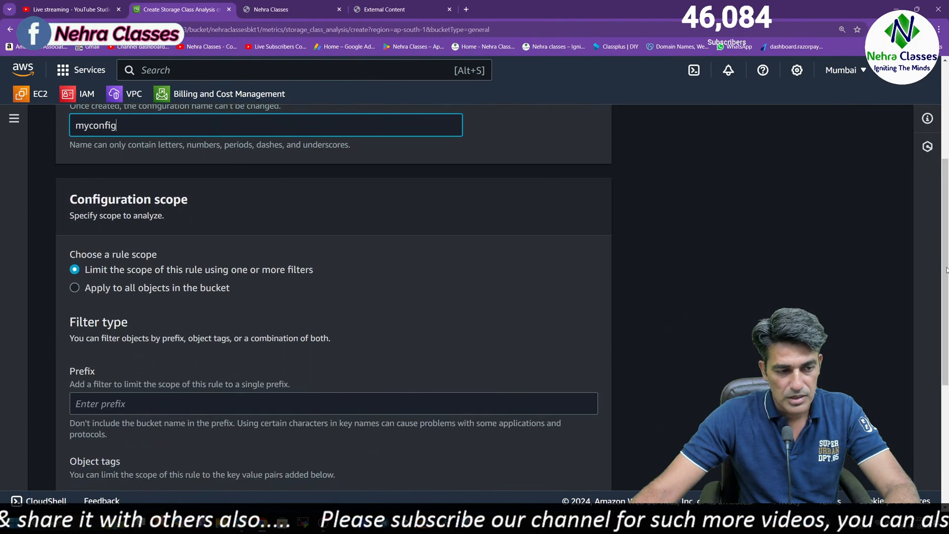
left_click(75, 289)
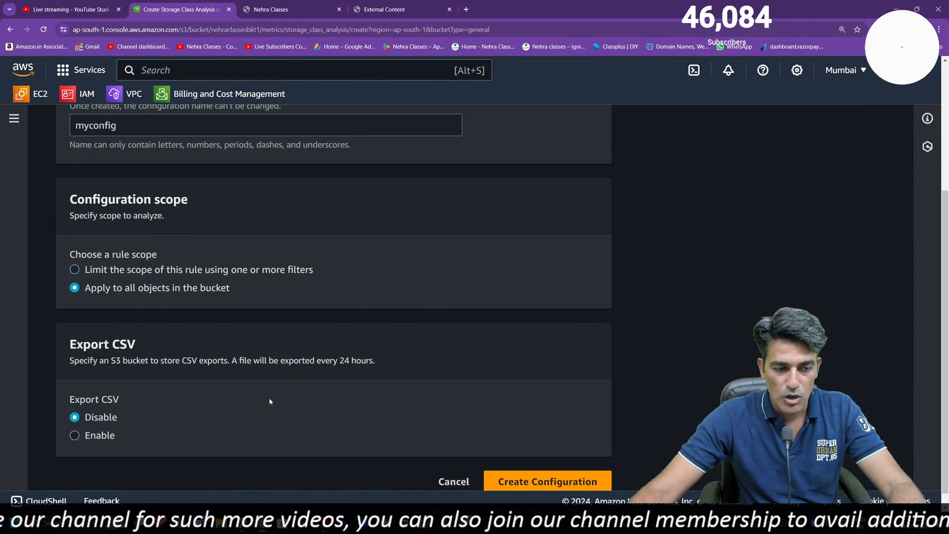
scroll(939, 236, "down", 1)
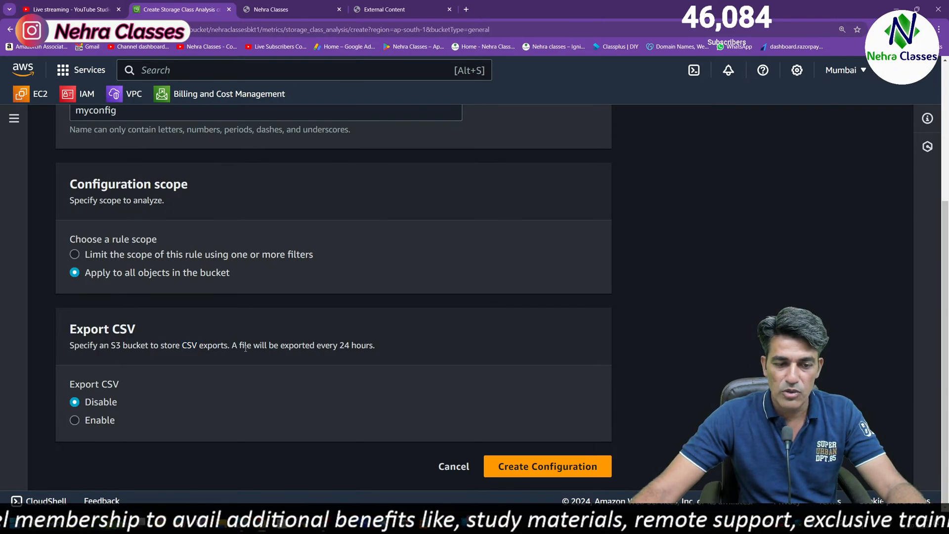
left_click_drag(245, 349, 354, 346)
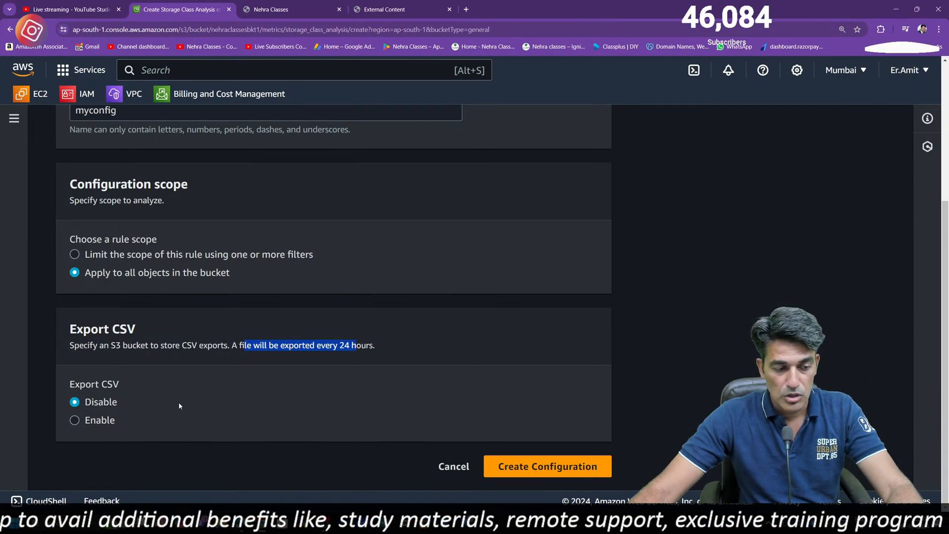
left_click(75, 420)
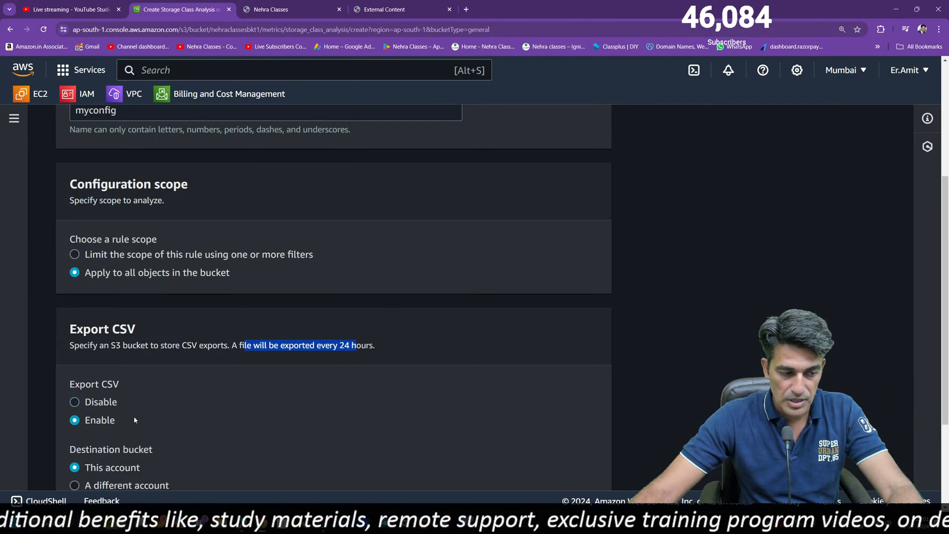
scroll(117, 353, "down", 3)
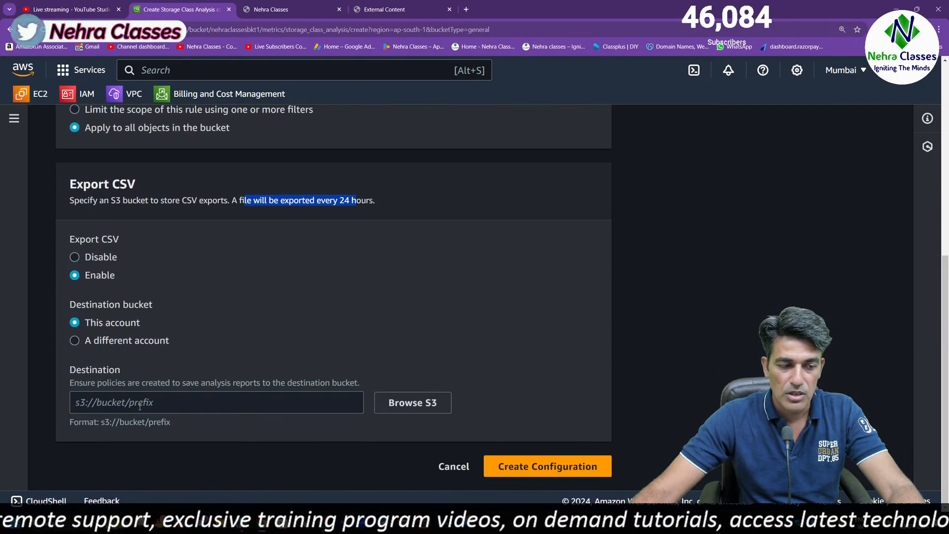
left_click(143, 404)
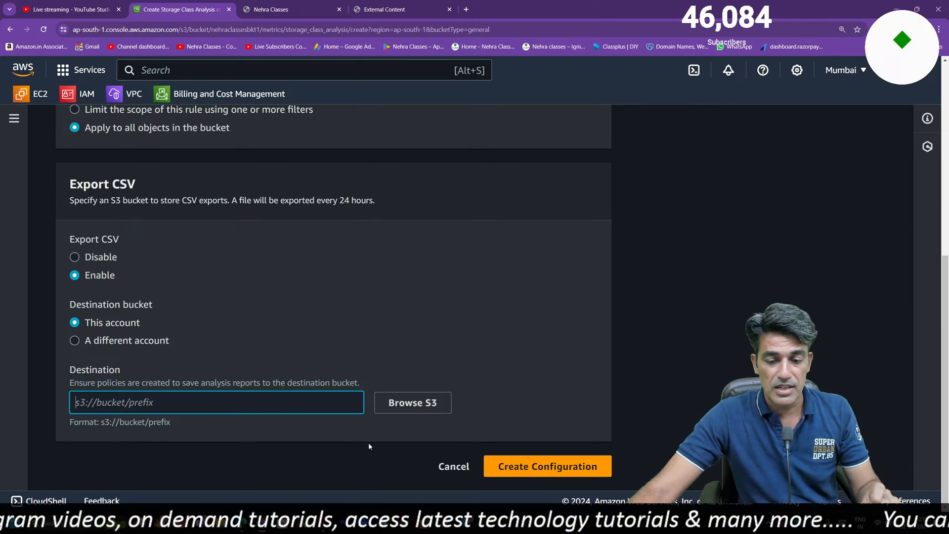
Close the Nehra Classes website page and the External Content page
left_click(270, 9)
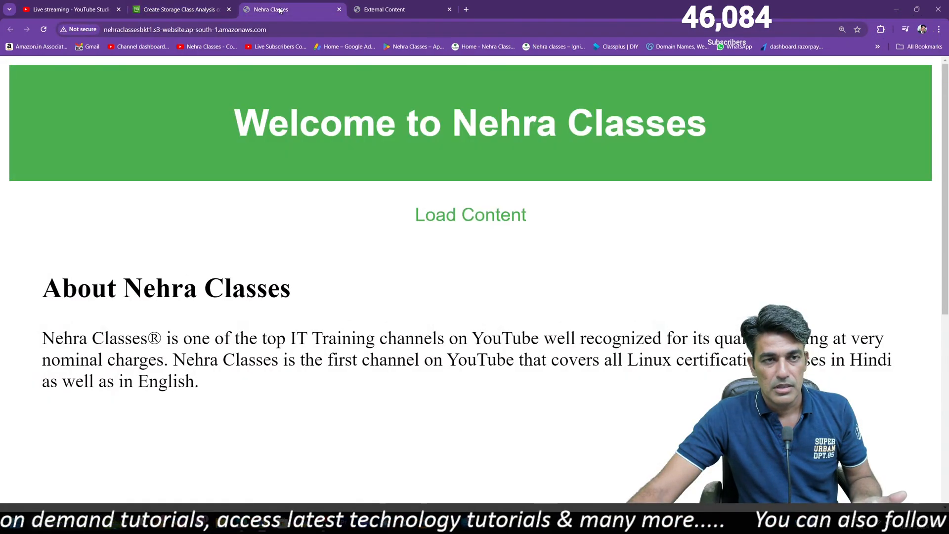
left_click(340, 9)
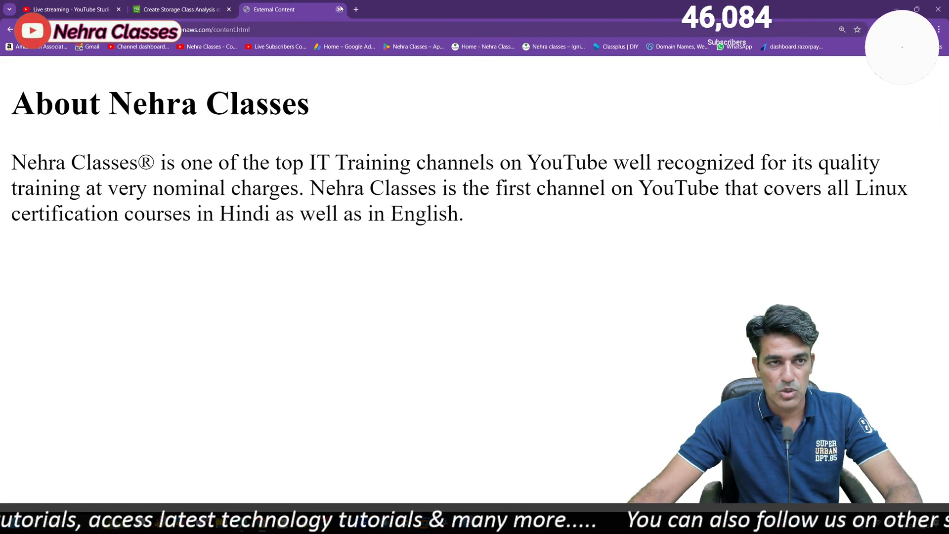
left_click(350, 9)
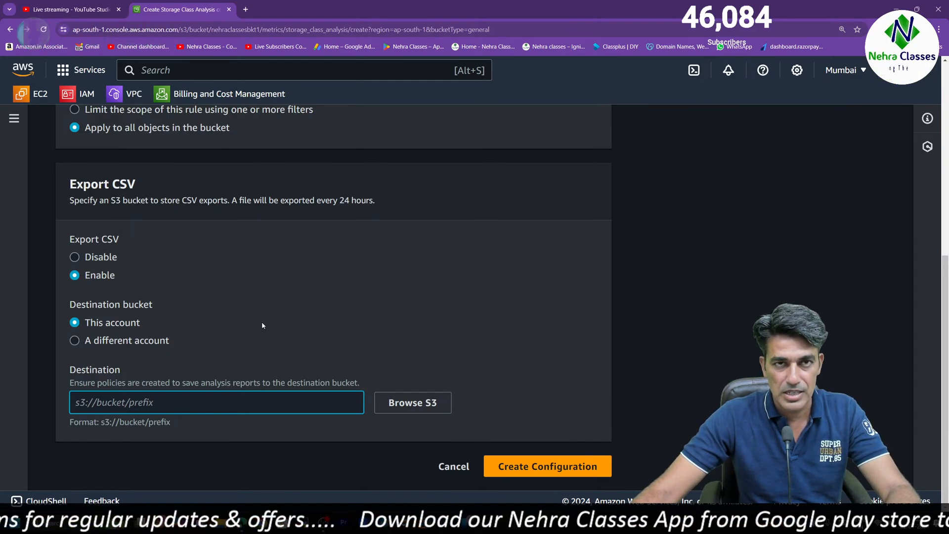
Open the bucket list in a separate browser tab and look through the details of nehraclassesbkt2
scroll(206, 337, "up", 7)
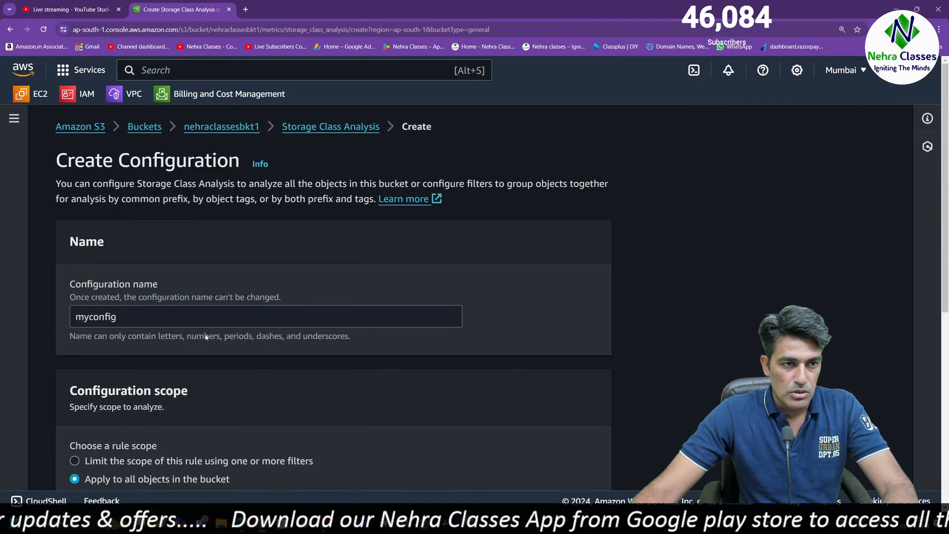
right_click(150, 130)
left_click(168, 138)
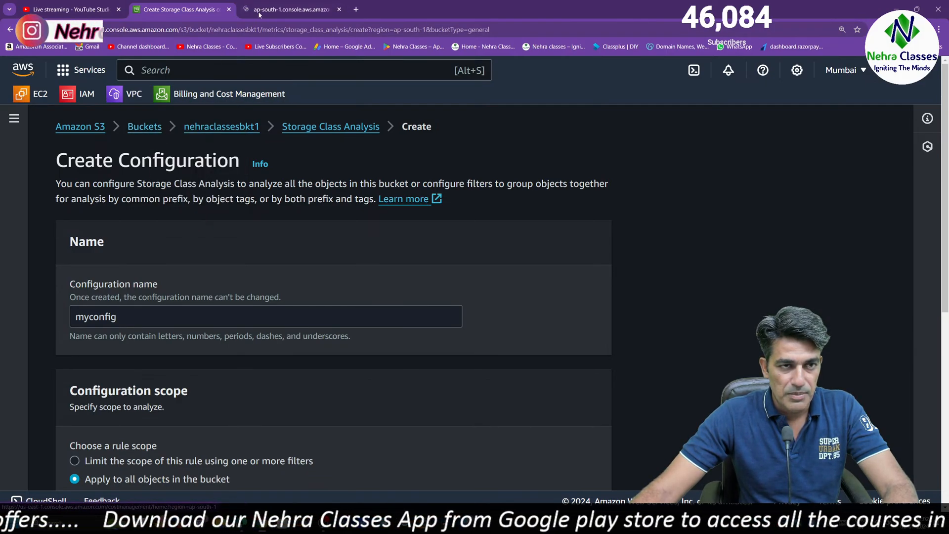
key("ctrl+Tab")
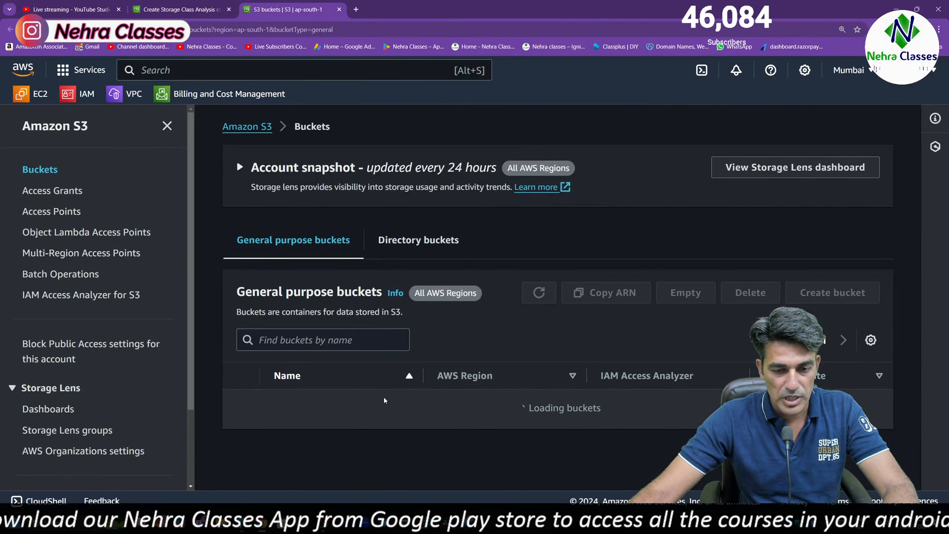
left_click(346, 444)
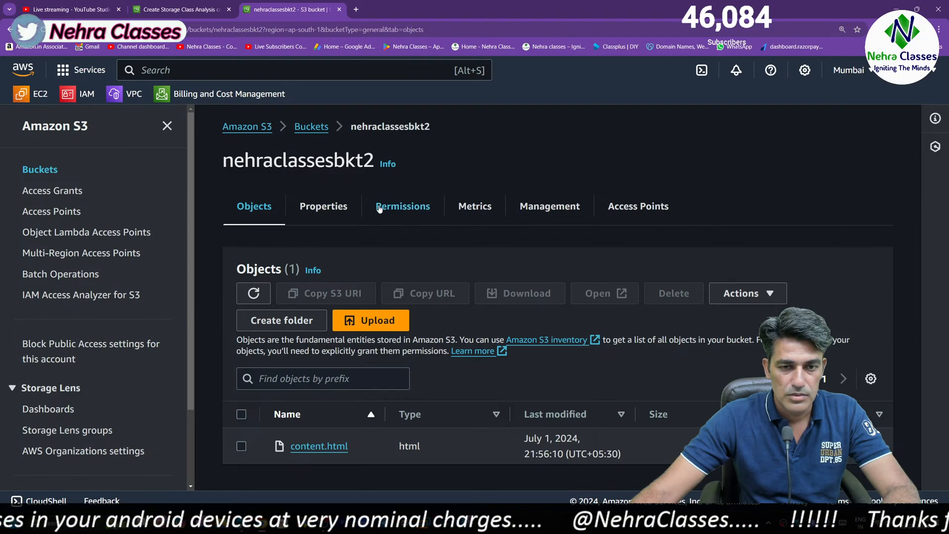
left_click(619, 209)
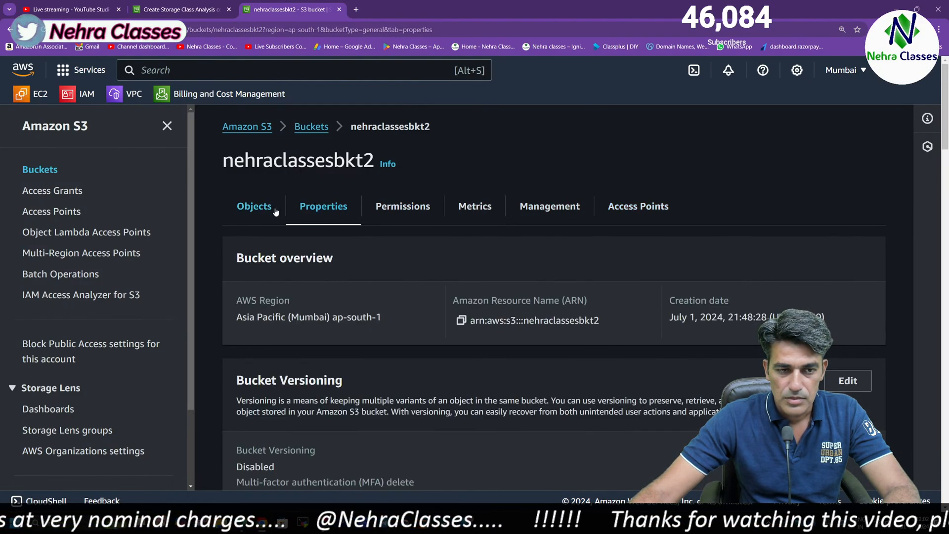
Return to the analysis configuration, choose s3://nehraclassesbkt2 as the CSV export destination, and create the configuration
left_click(165, 6)
scroll(209, 423, "down", 8)
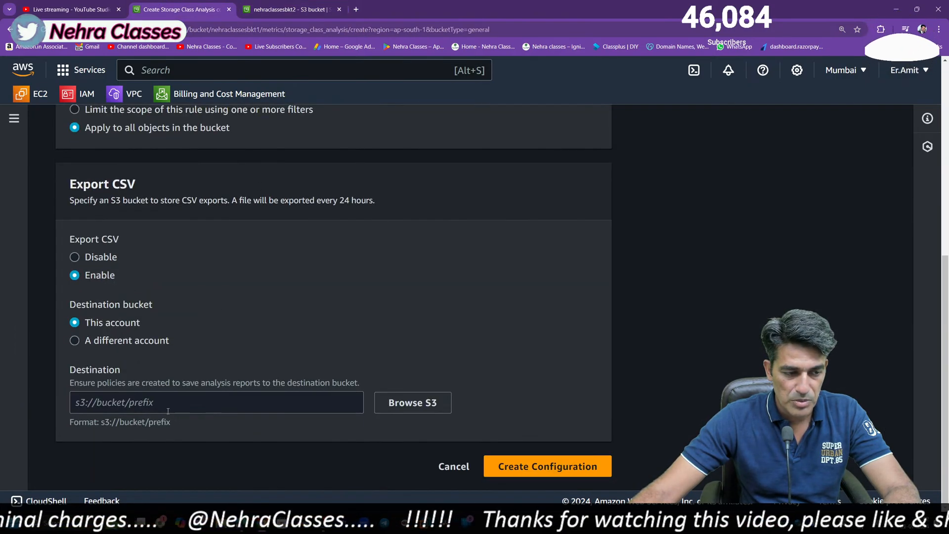
left_click(165, 401)
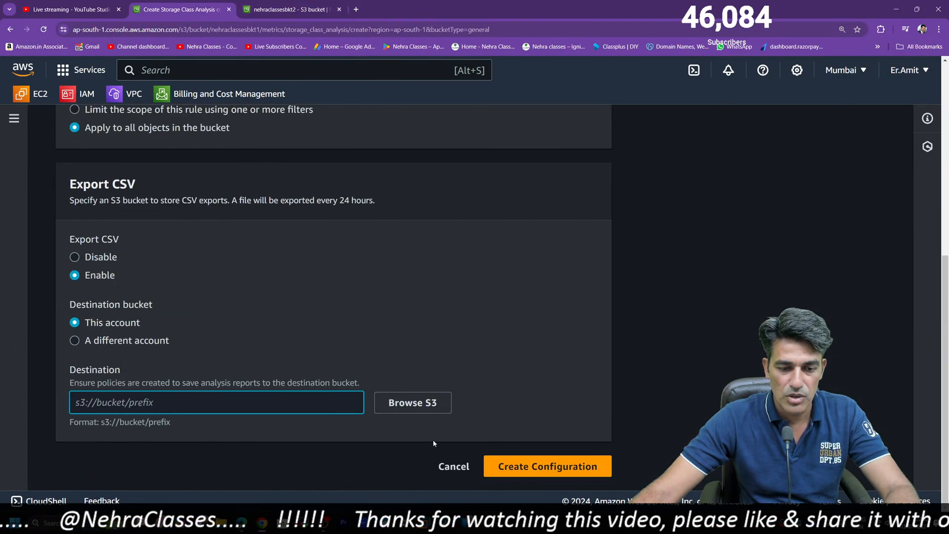
left_click(426, 406)
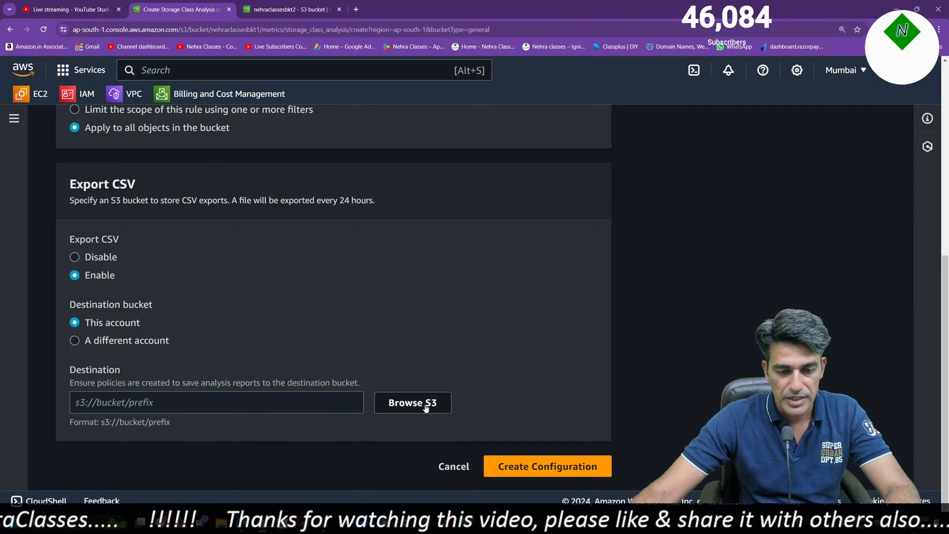
left_click(74, 373)
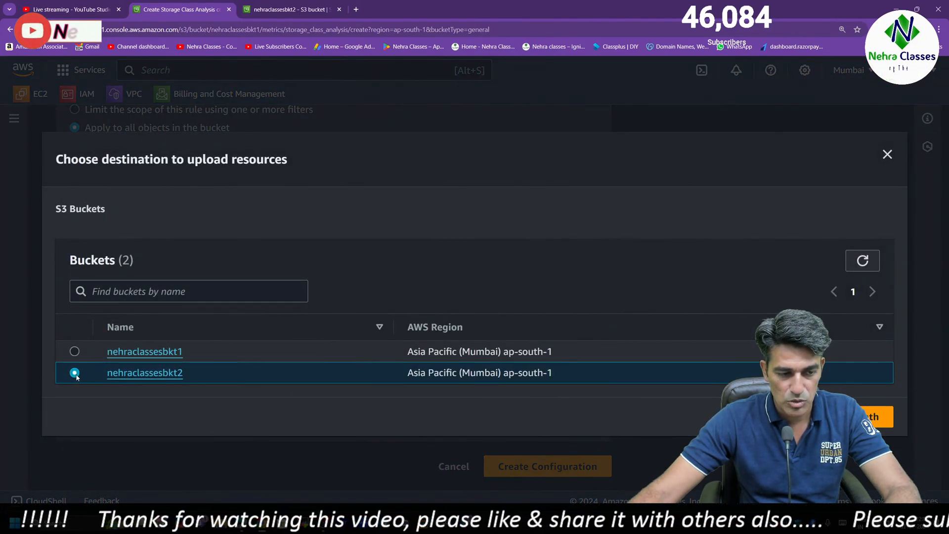
left_click(875, 417)
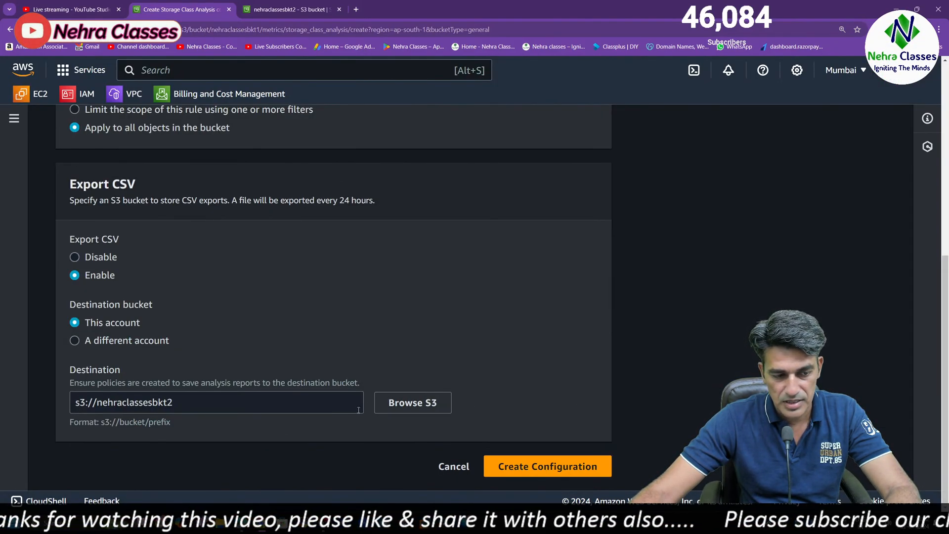
left_click(582, 469)
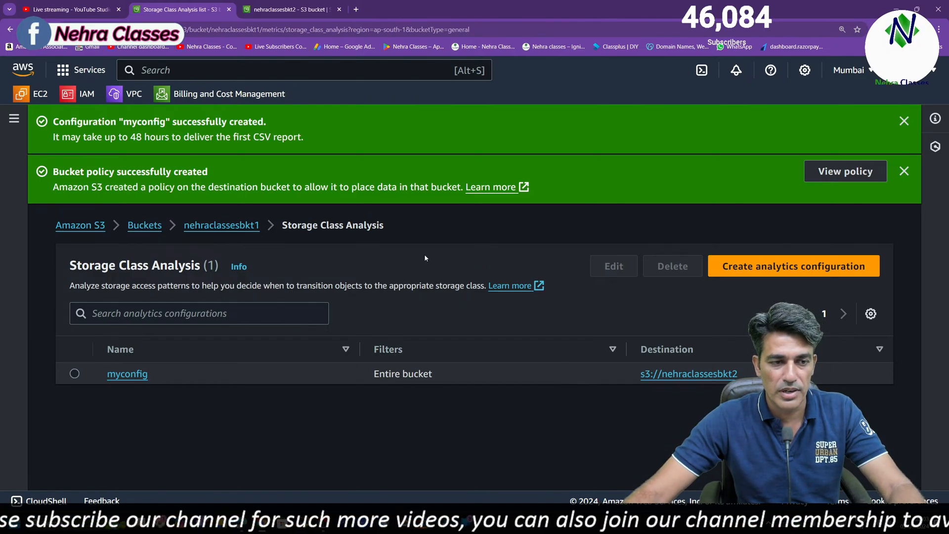
Close the extra nehraclassesbkt2 page and examine the storage class analysis and replication metrics sections of nehraclassesbkt1
left_click(339, 10)
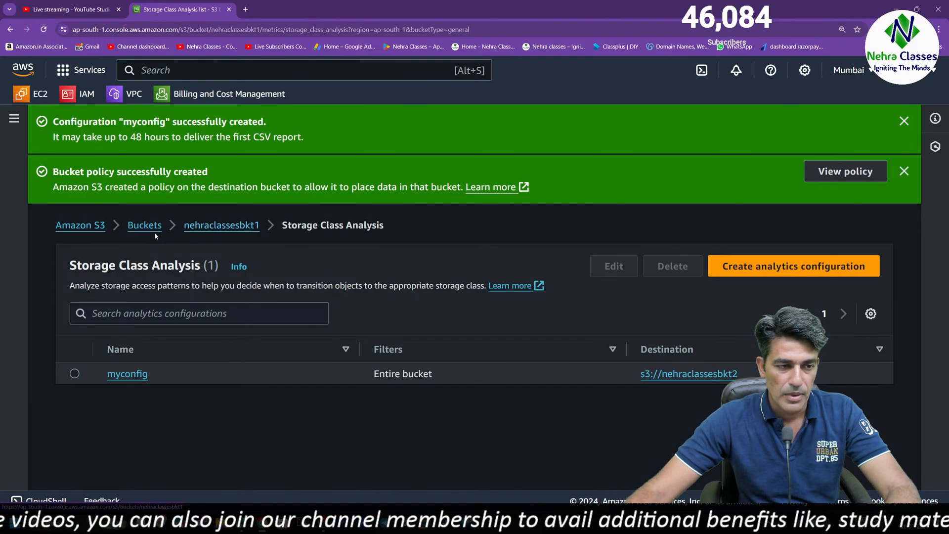
left_click(218, 228)
left_click(247, 210)
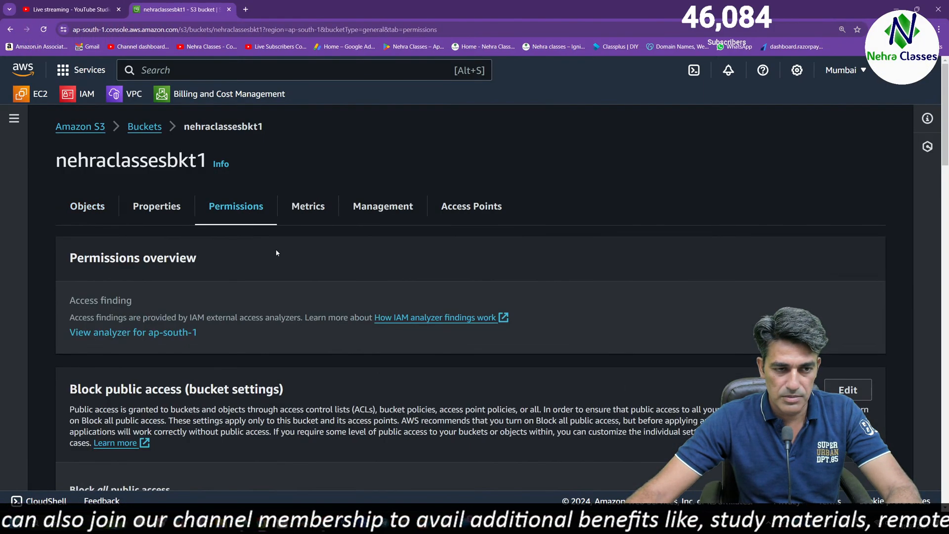
left_click(310, 217)
scroll(384, 333, "down", 15)
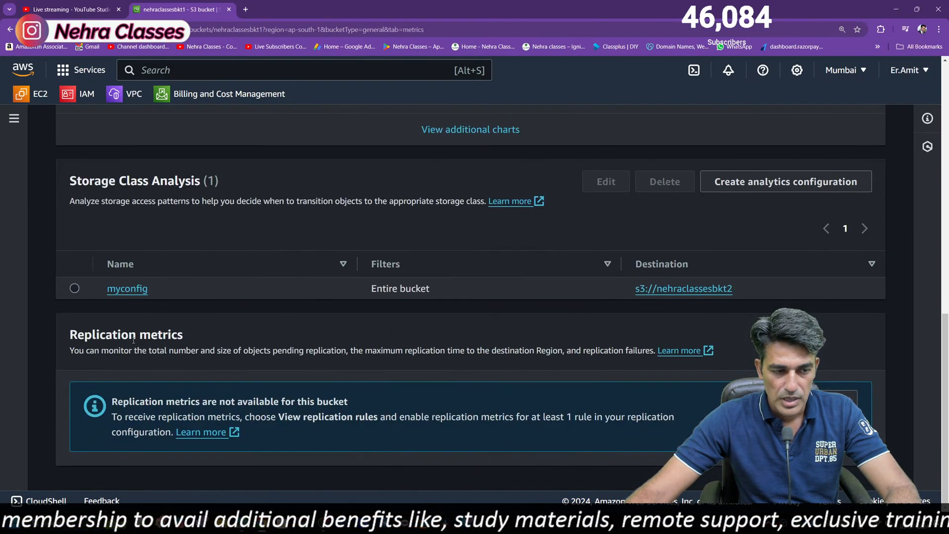
mouse_move(947, 324)
left_mouse_down()
mouse_move(946, 179)
mouse_move(946, 332)
left_mouse_up()
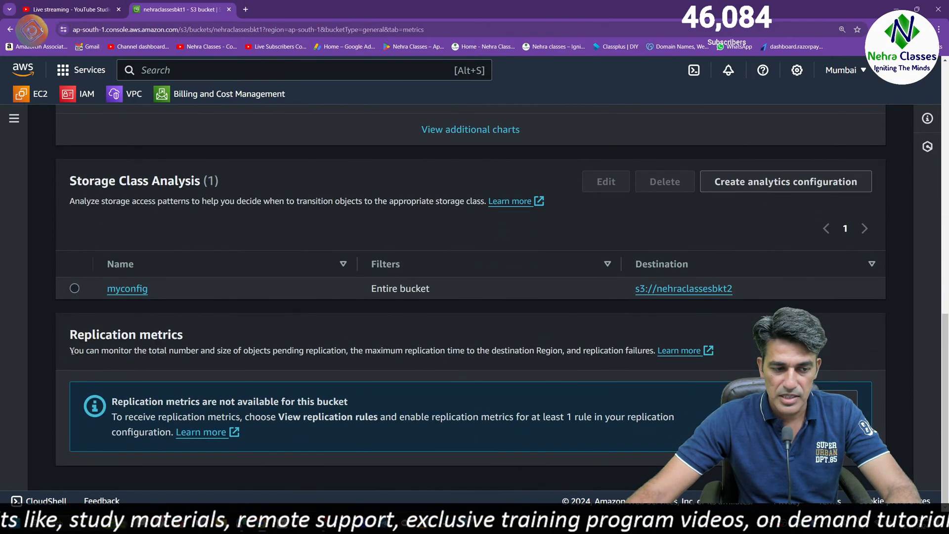
left_click_drag(73, 350, 459, 354)
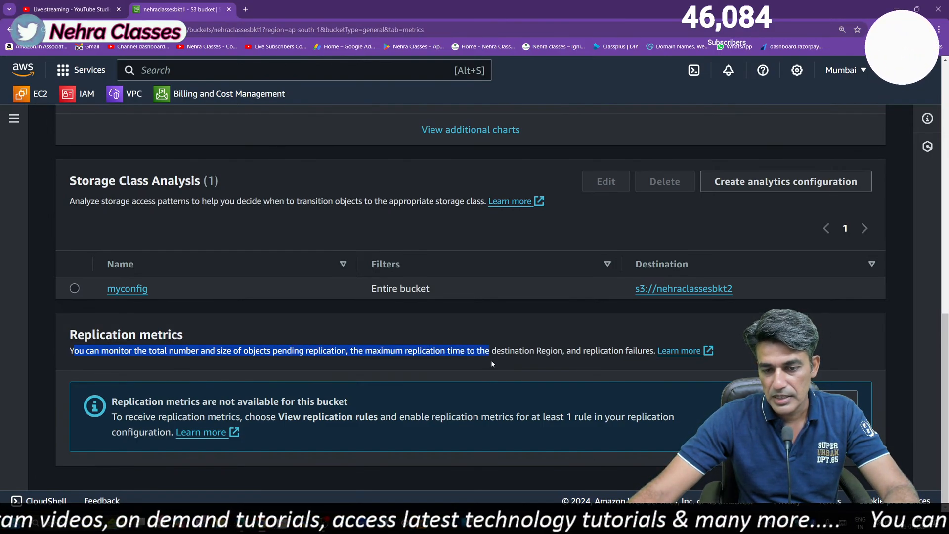
left_click_drag(529, 363, 630, 354)
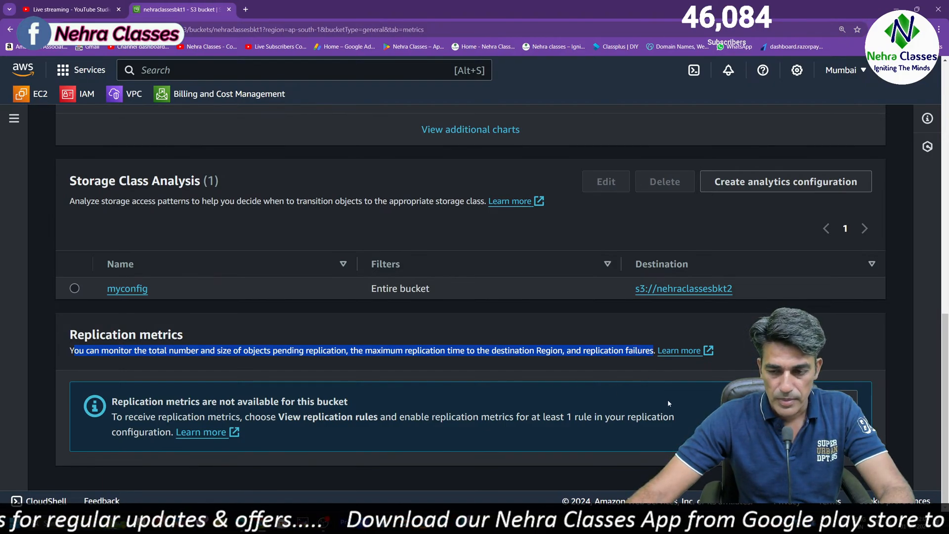
Review the lifecycle and replication rules and the access points of nehraclassesbkt1, and close the bucket page
scroll(470, 296, "up", 10)
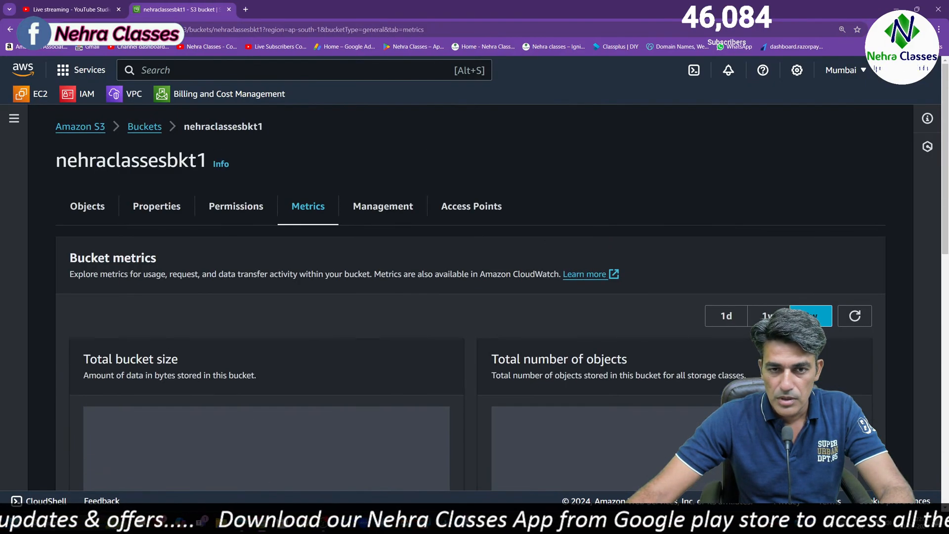
left_click(383, 213)
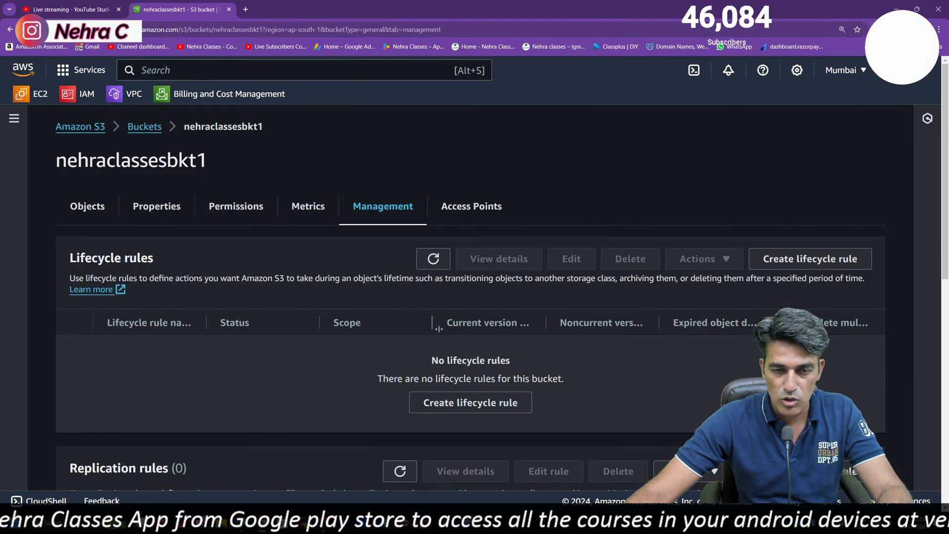
scroll(472, 252, "down", 8)
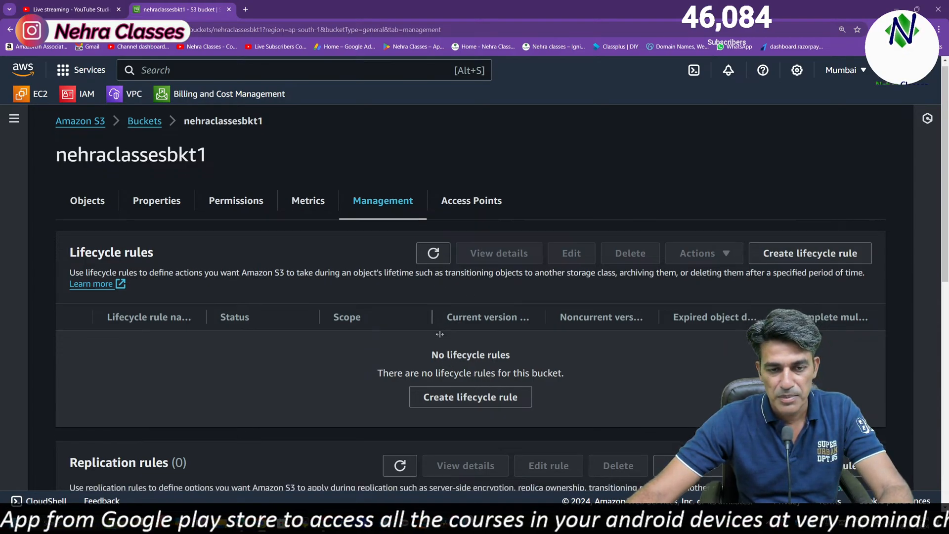
scroll(475, 222, "up", 8)
left_click(475, 208)
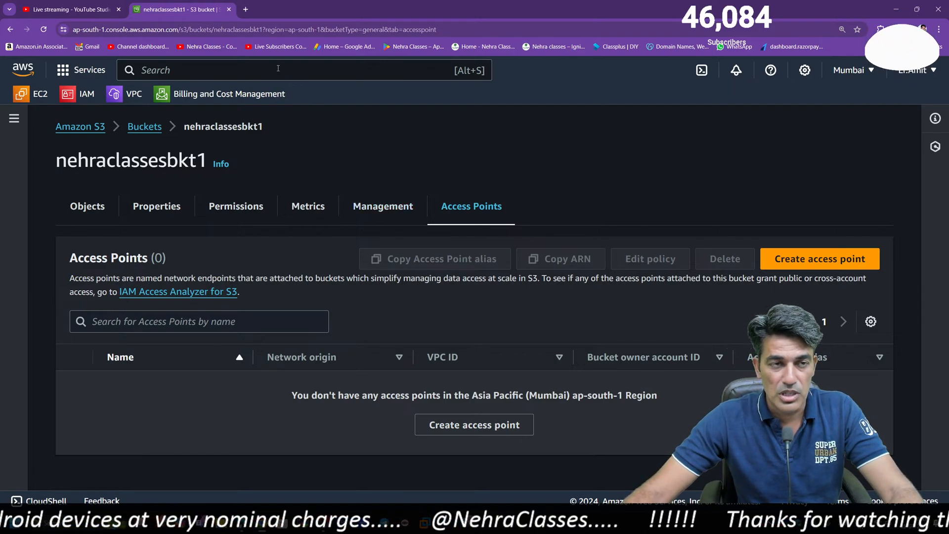
left_click(229, 10)
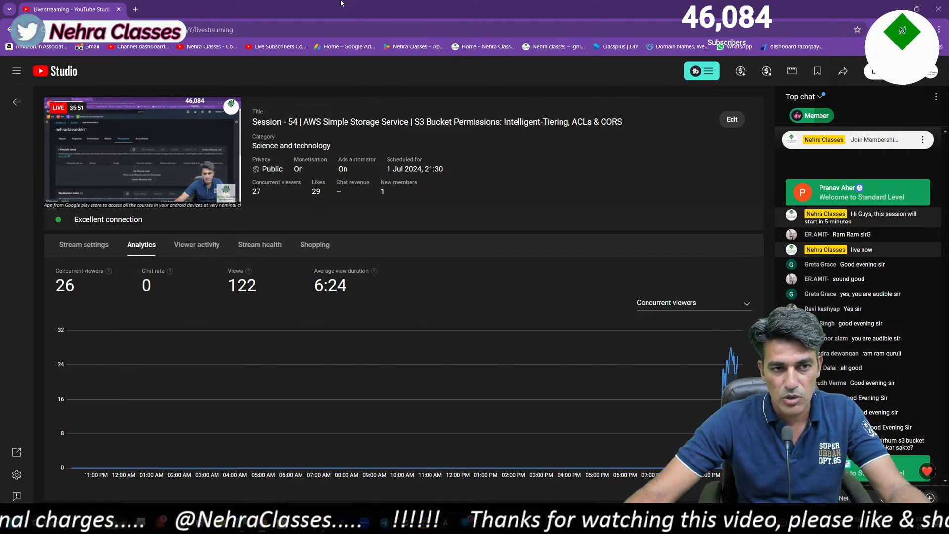